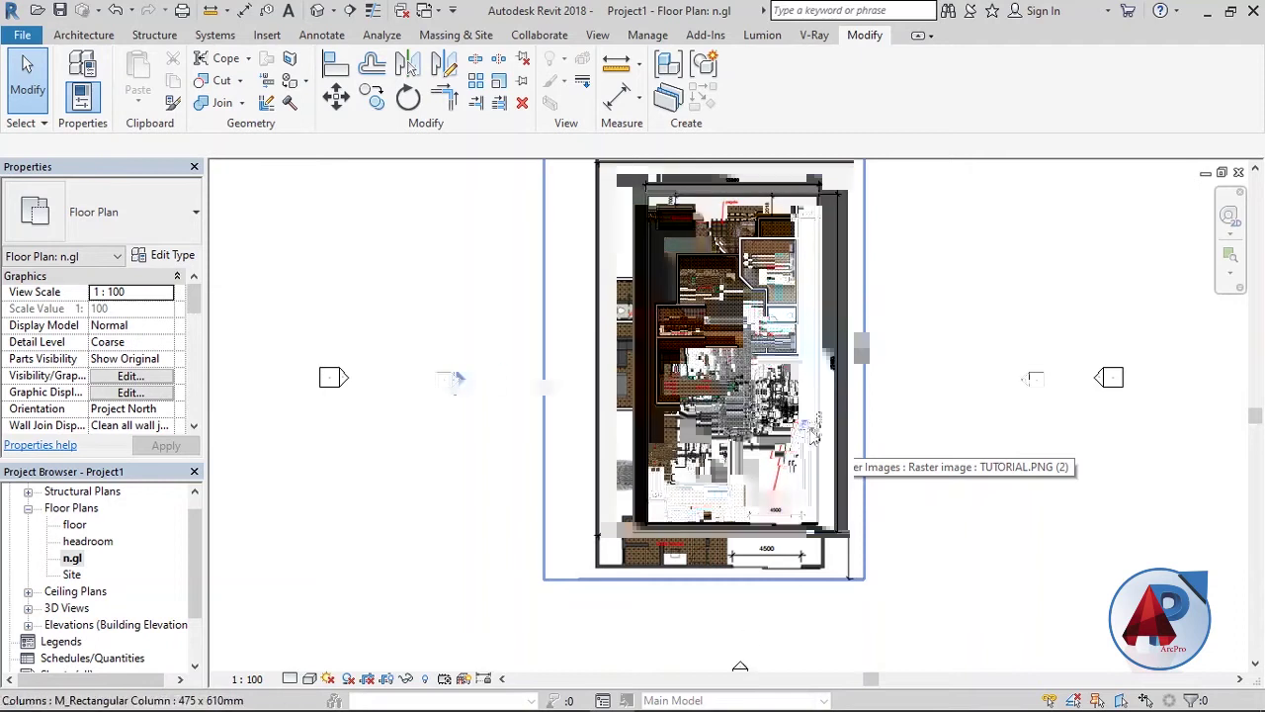
Survey the traced plan, then open the North elevation from the n.gl view list.
scroll(811, 435, up, 3)
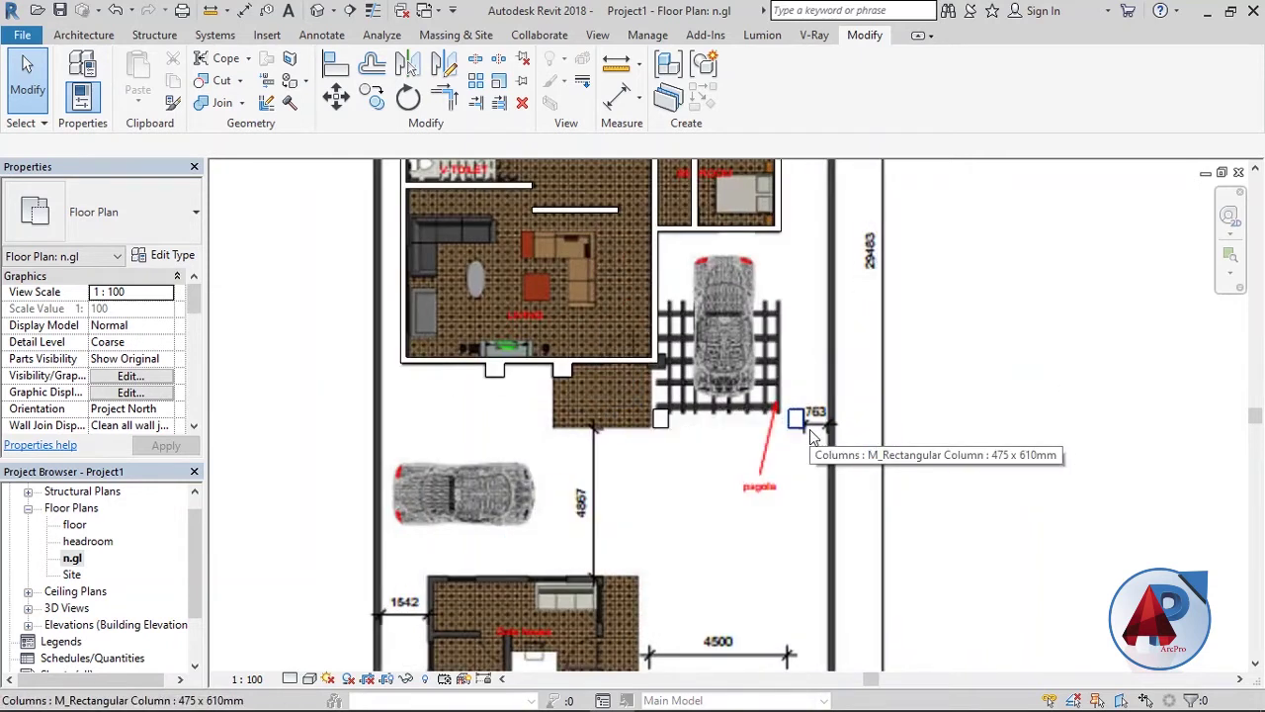
scroll(810, 435, down, 3)
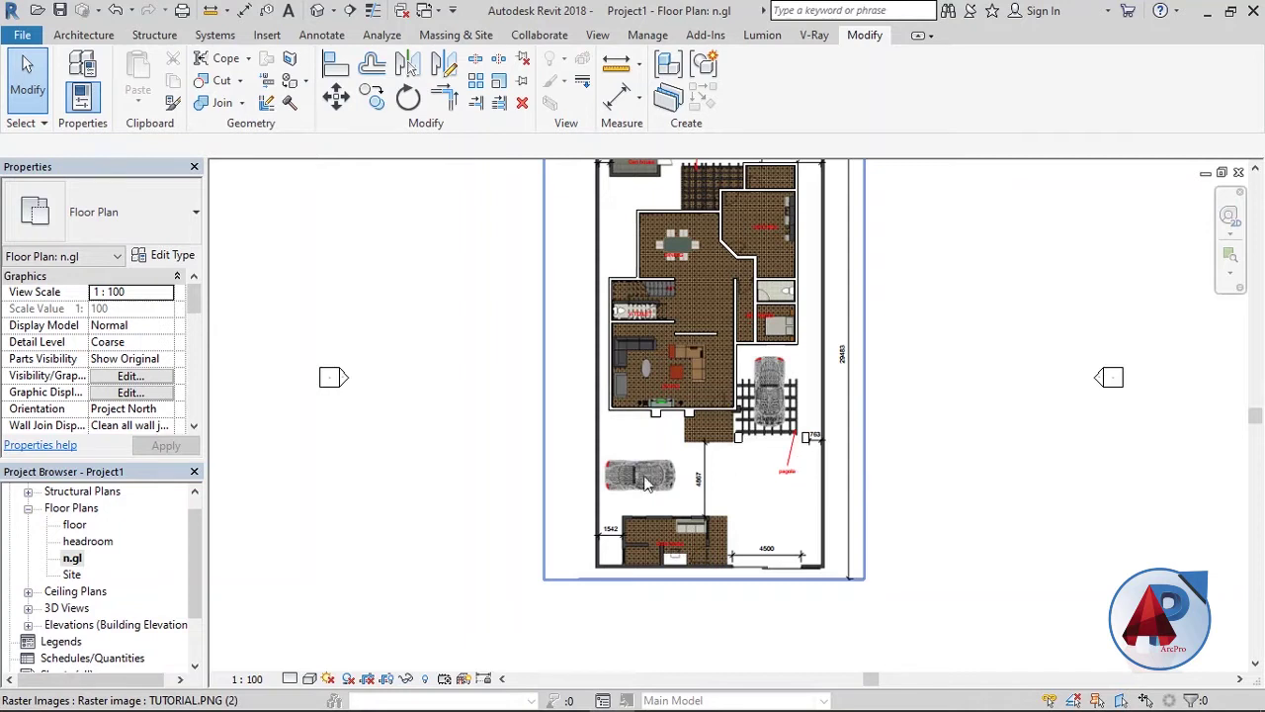
scroll(497, 501, down, 3)
scroll(617, 429, up, 3)
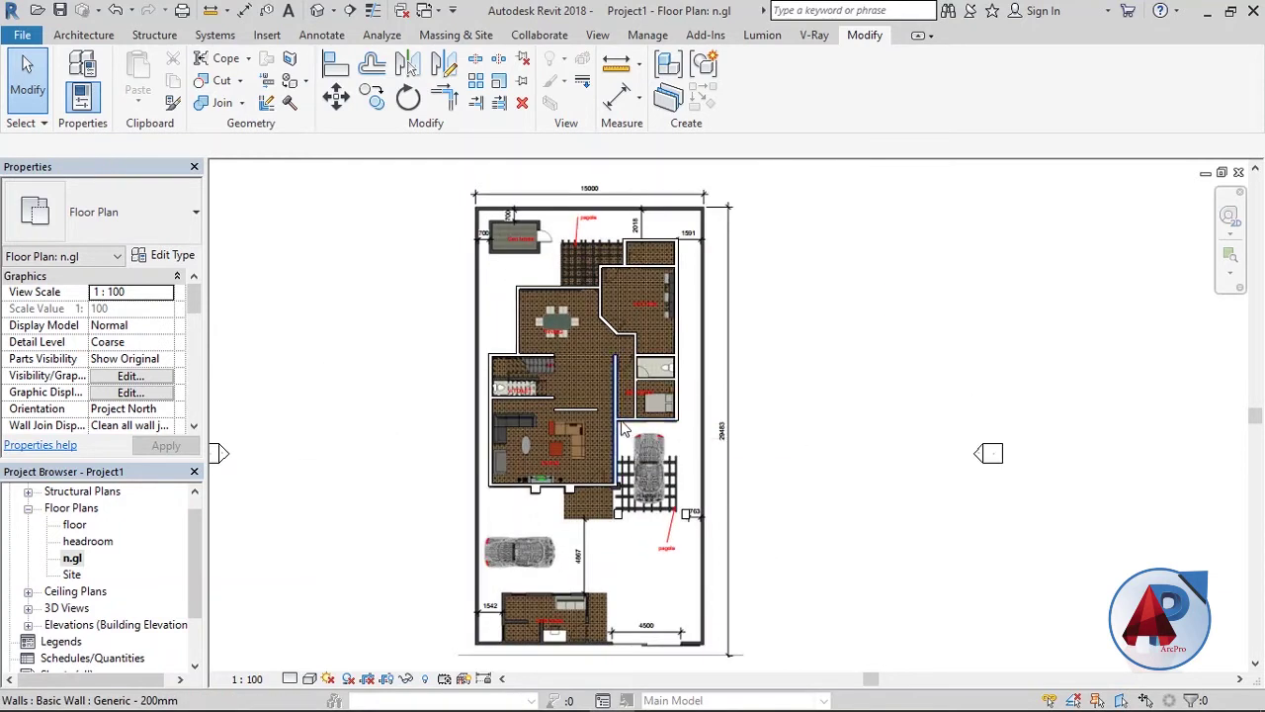
scroll(632, 431, up, 2)
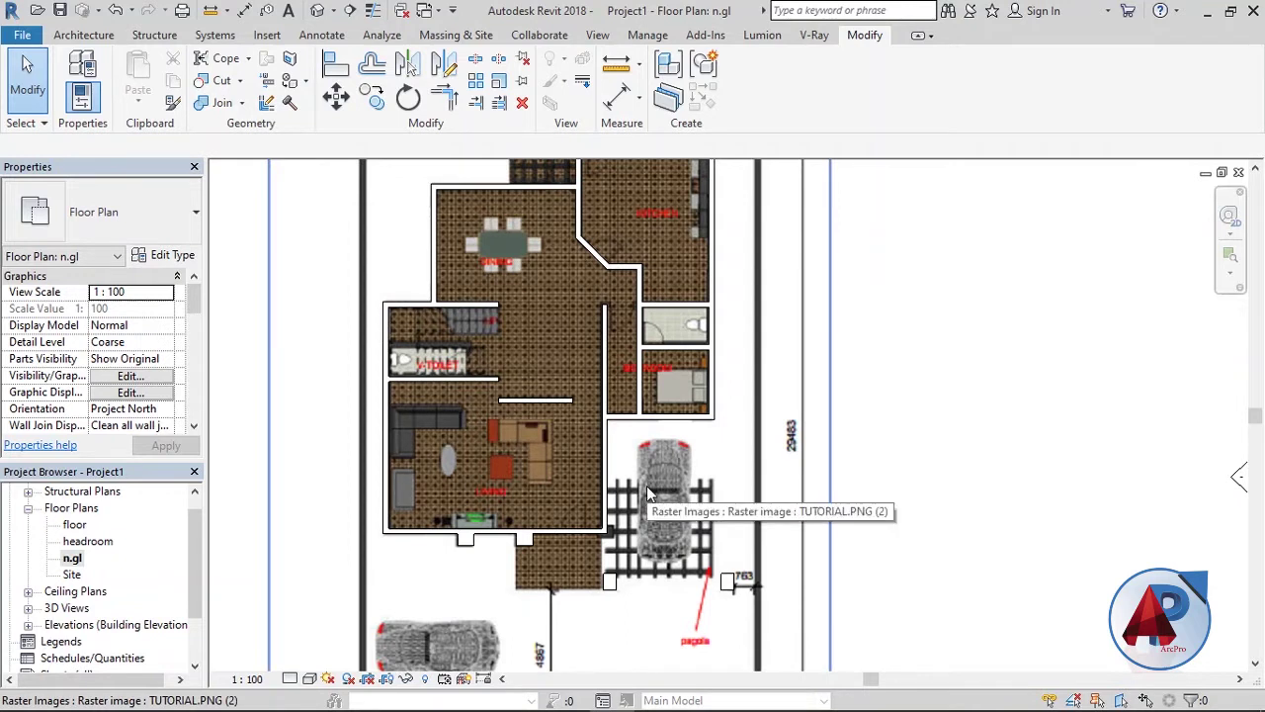
scroll(647, 485, down, 2)
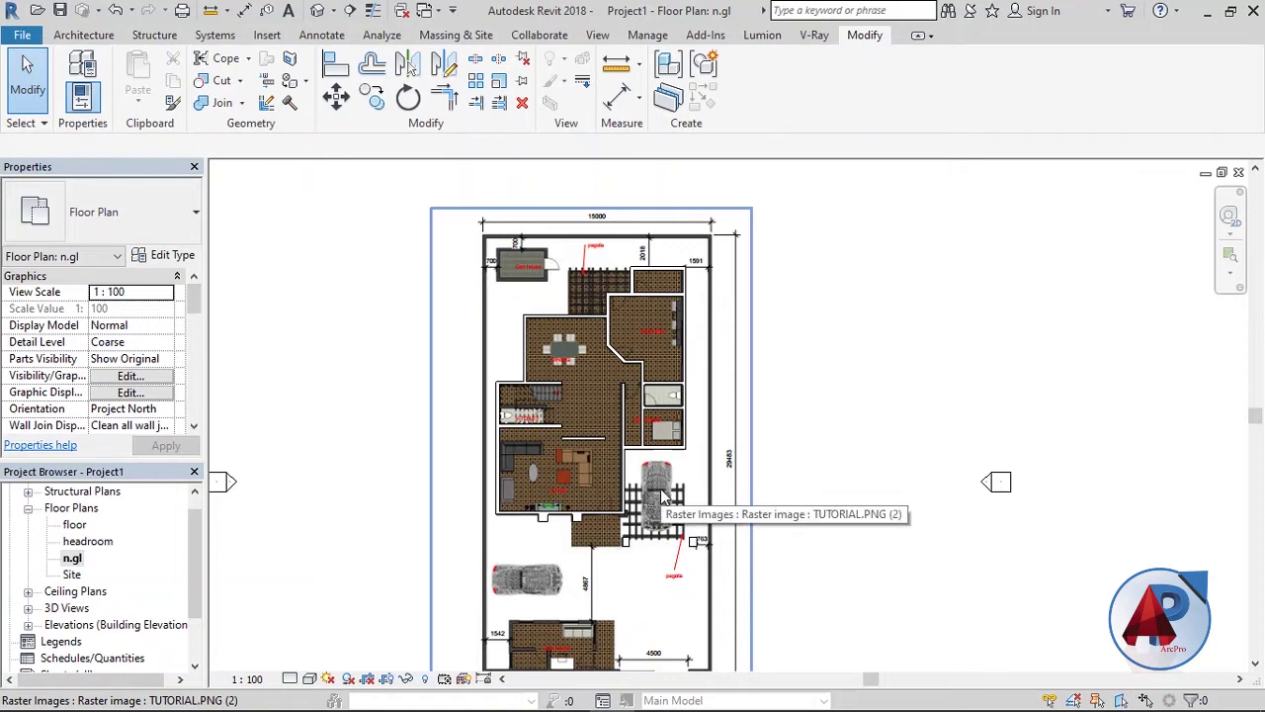
scroll(640, 356, down, 1)
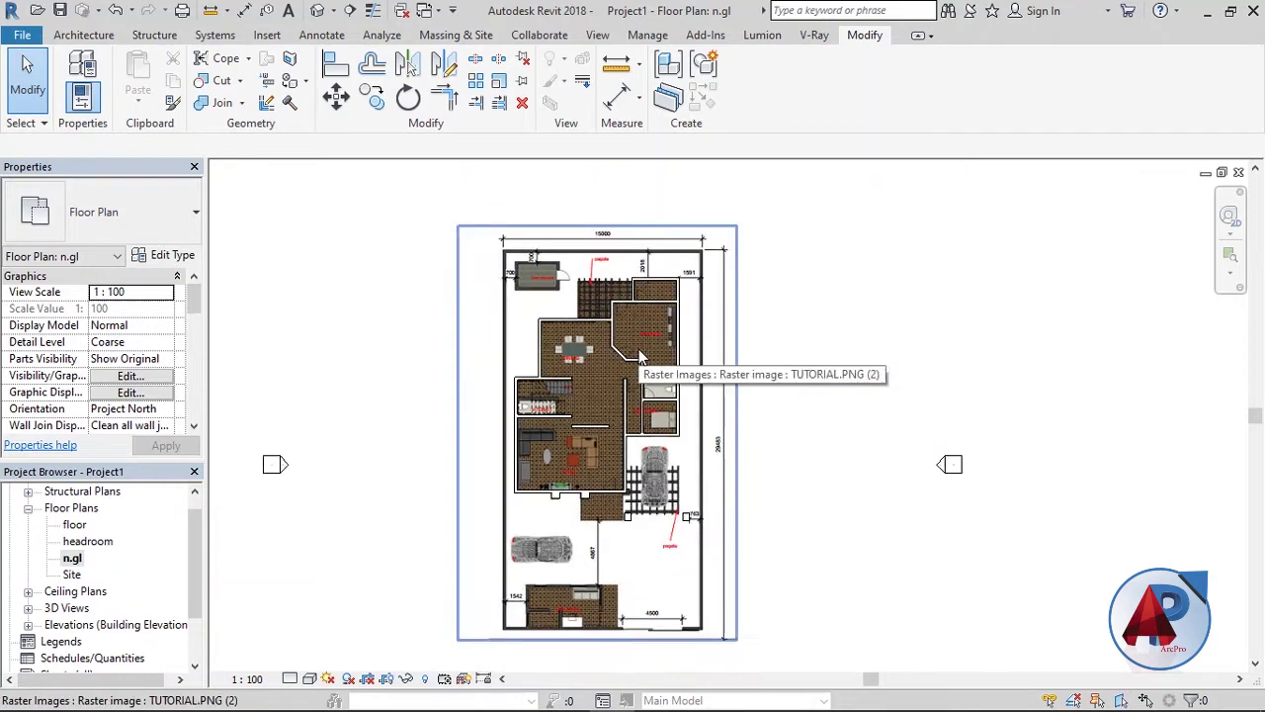
scroll(640, 356, down, 2)
scroll(677, 461, up, 2)
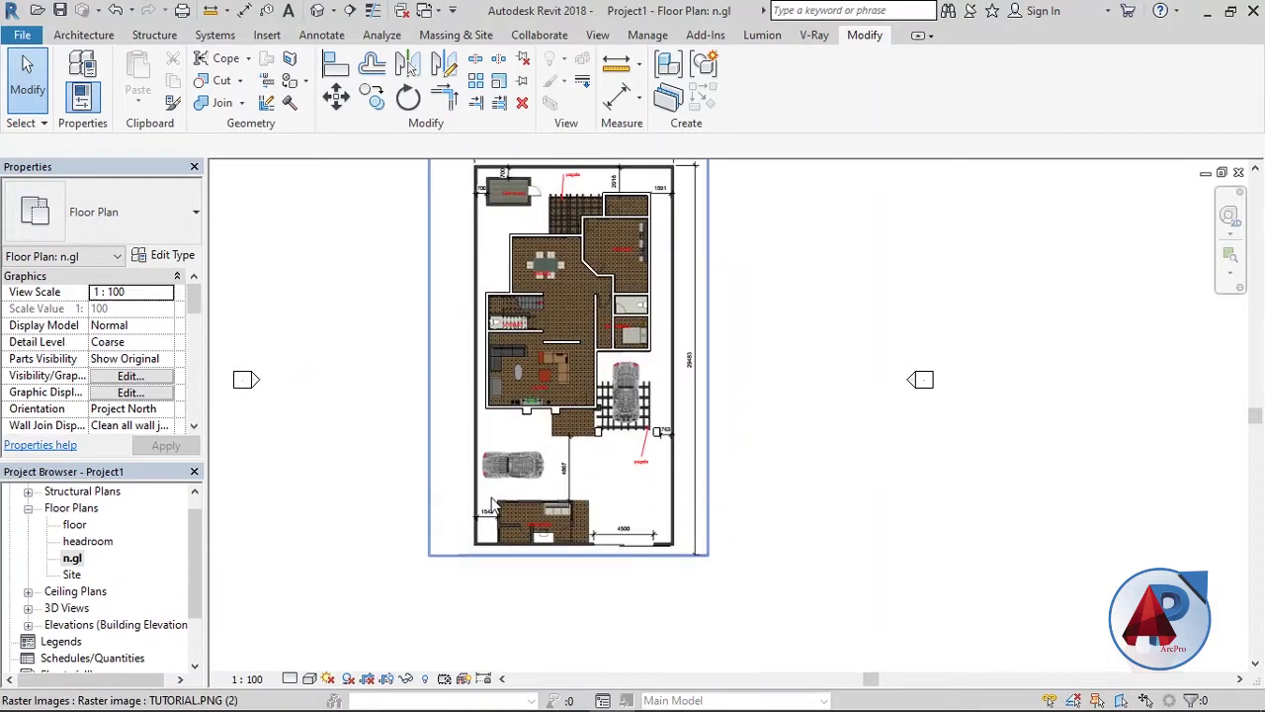
scroll(597, 420, up, 2)
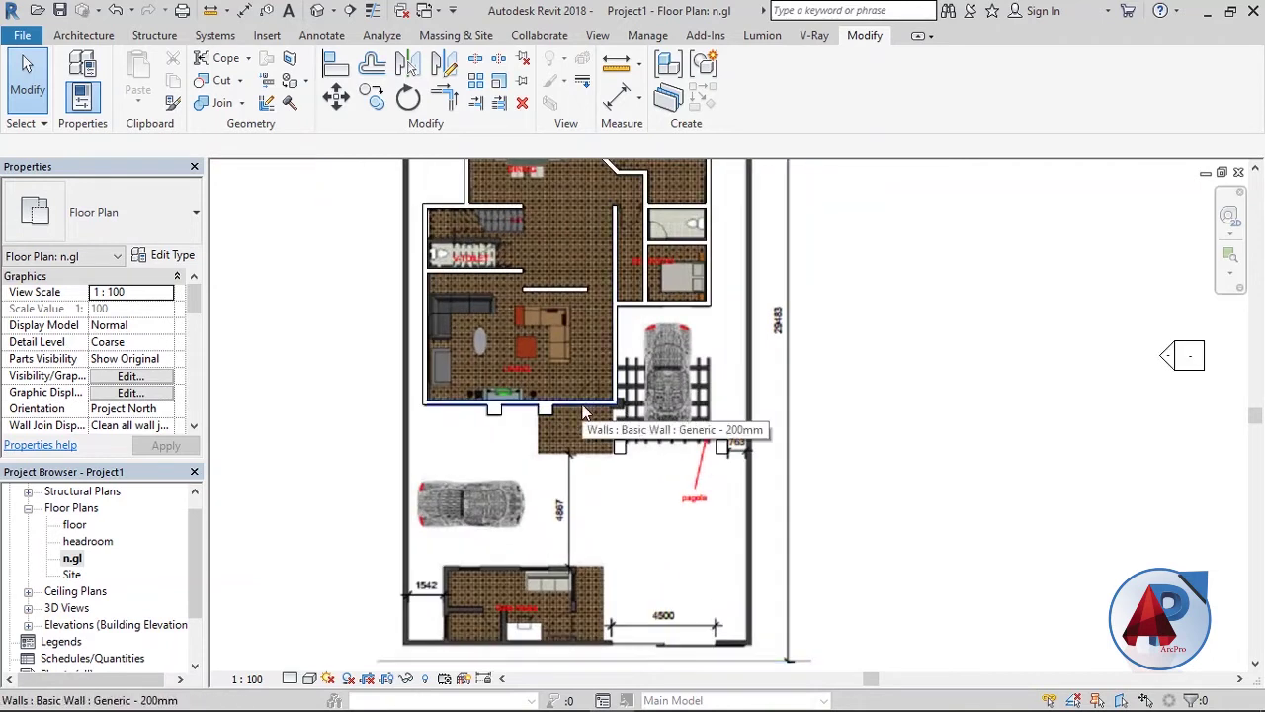
scroll(529, 417, up, 2)
scroll(518, 404, down, 1)
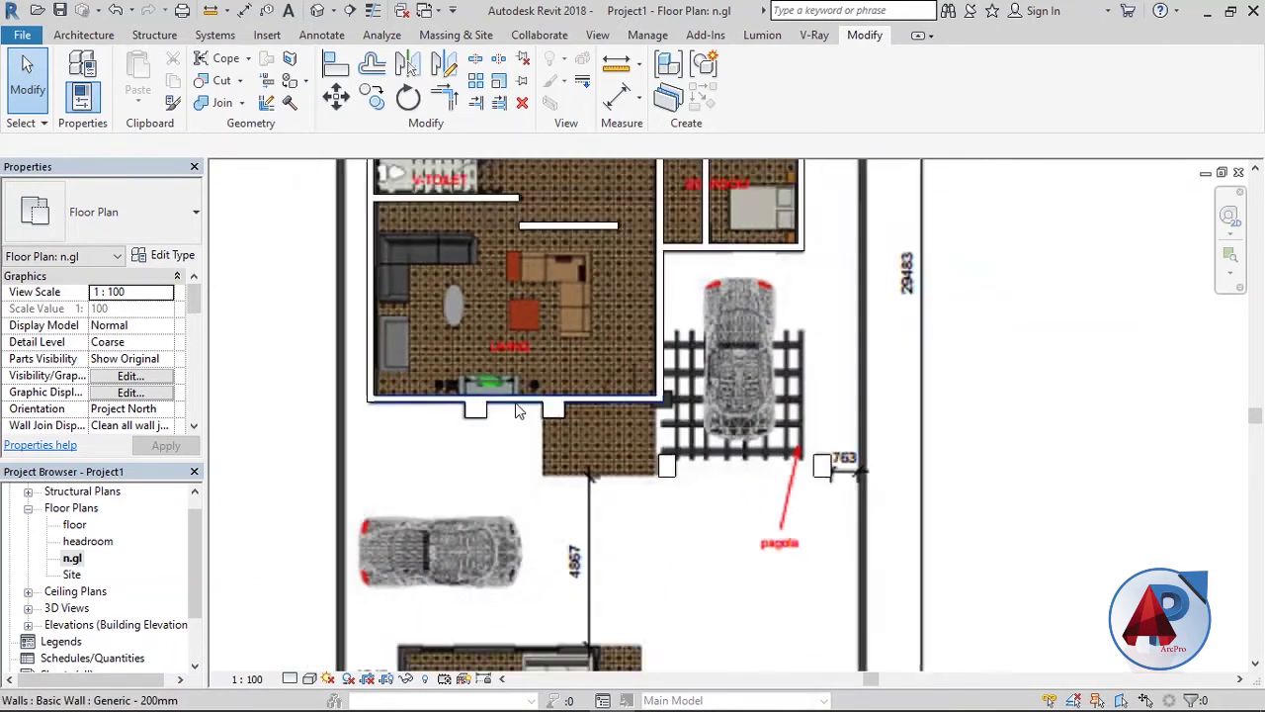
scroll(518, 404, down, 3)
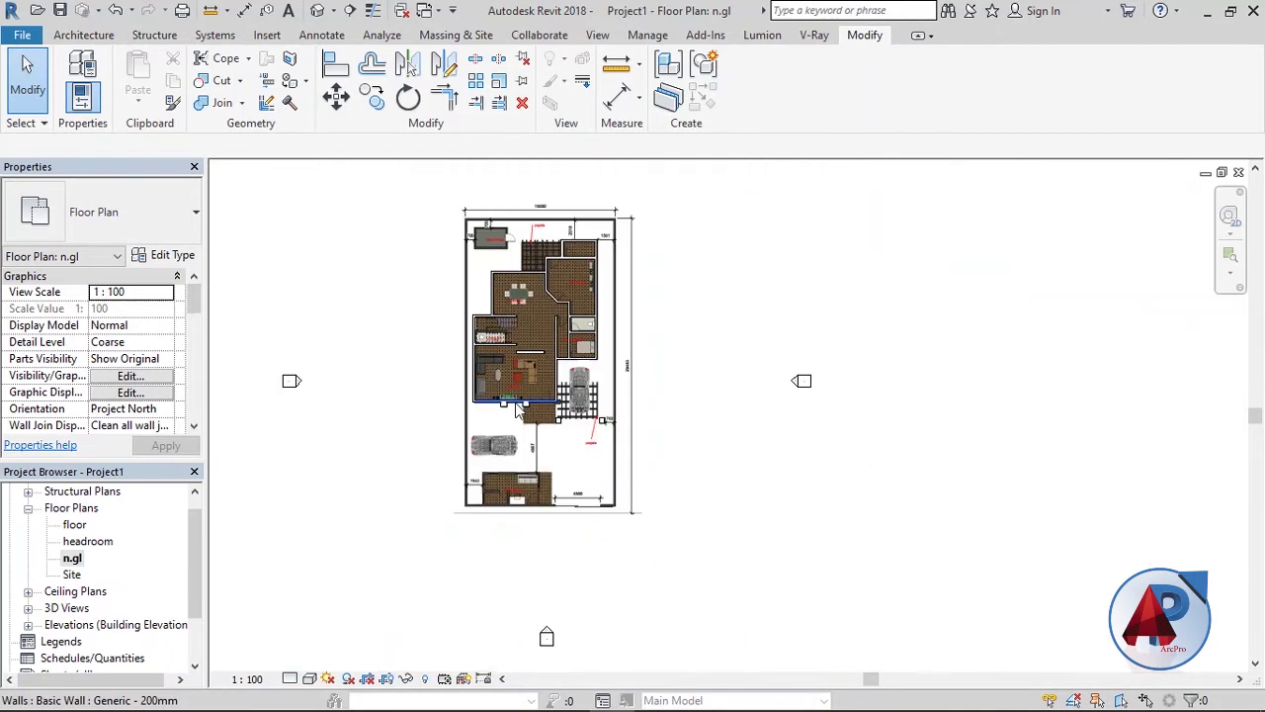
click(130, 583)
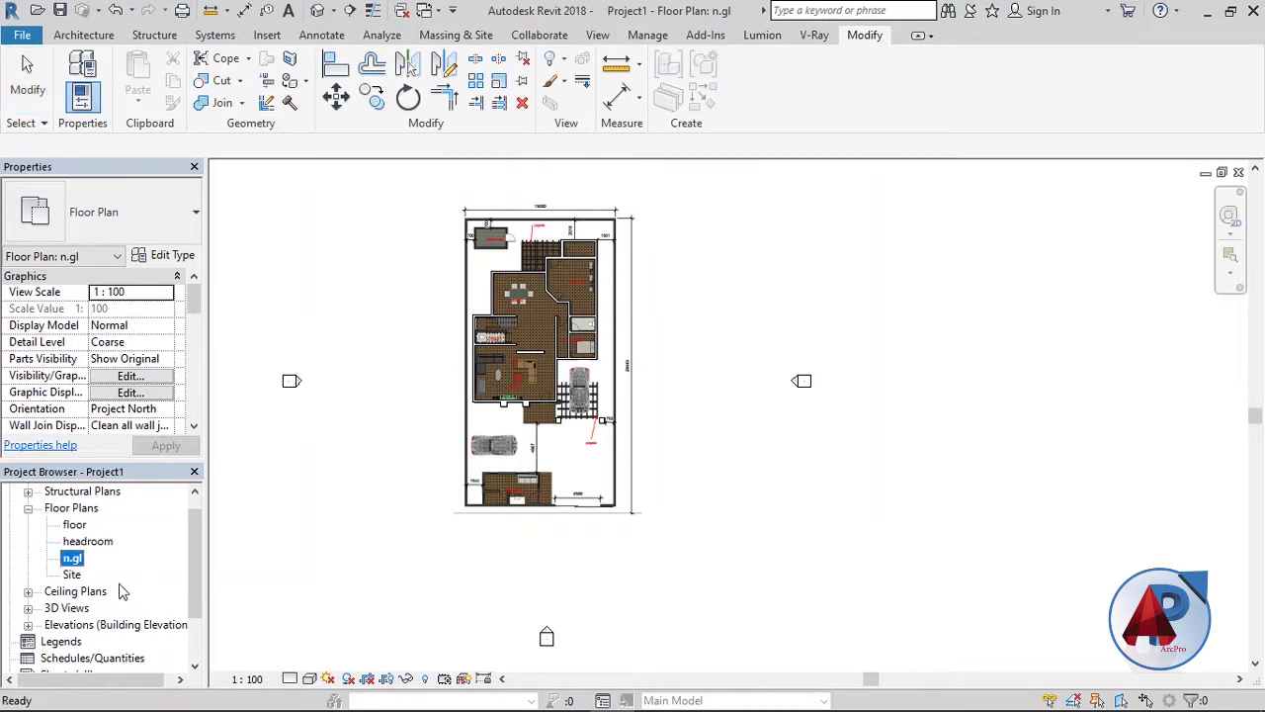
click(27, 625)
double_click(77, 624)
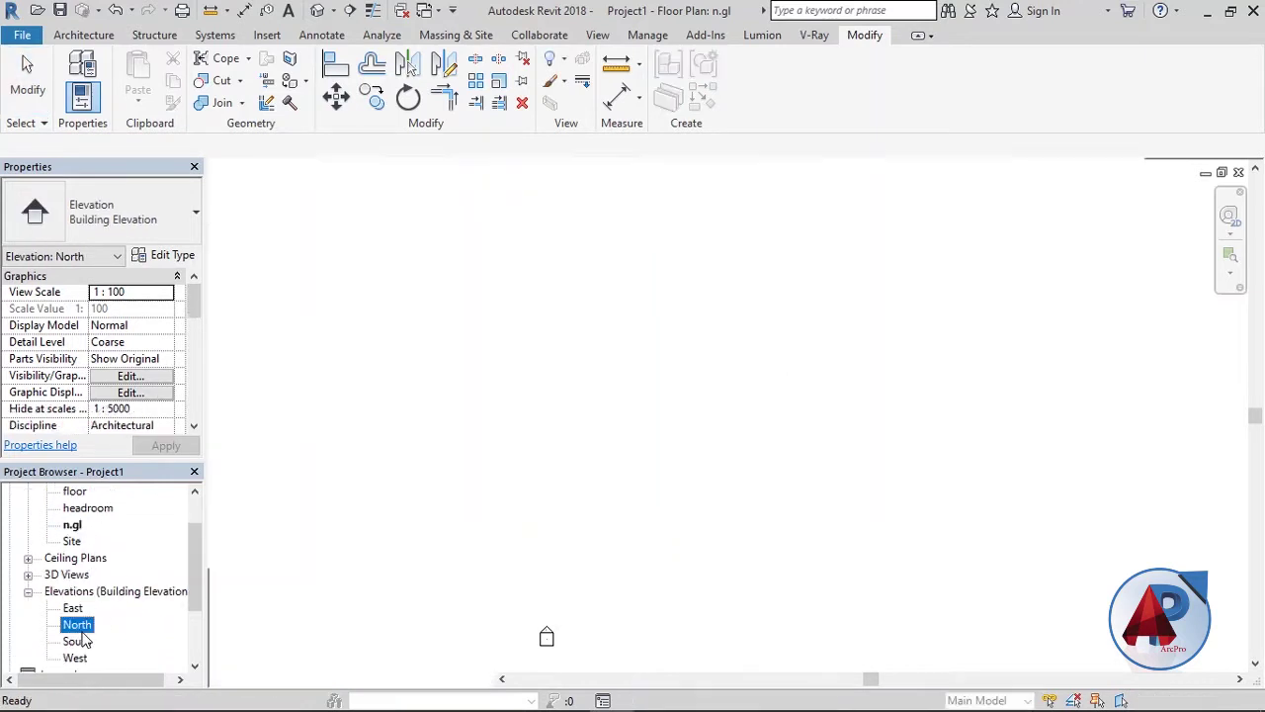
Zoom around the North elevation, then return to the n.gl floor plan.
scroll(472, 482, down, 3)
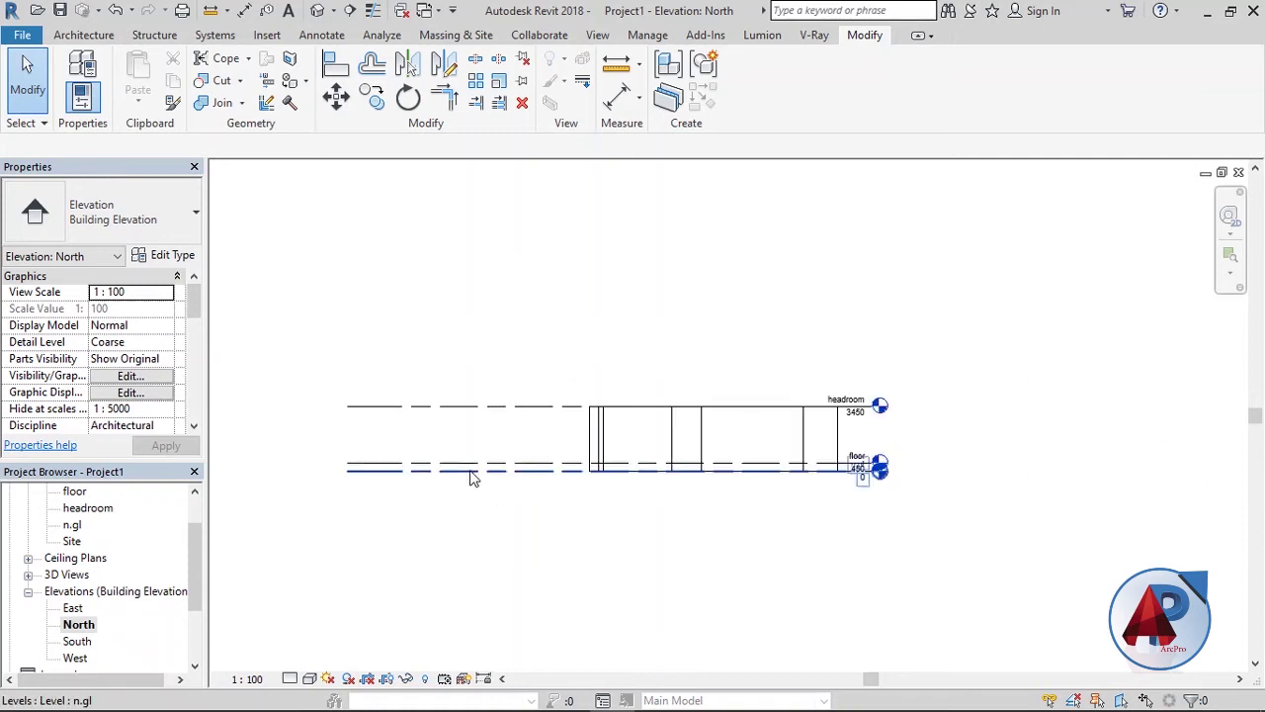
scroll(695, 423, up, 2)
scroll(772, 427, up, 1)
scroll(900, 444, up, 2)
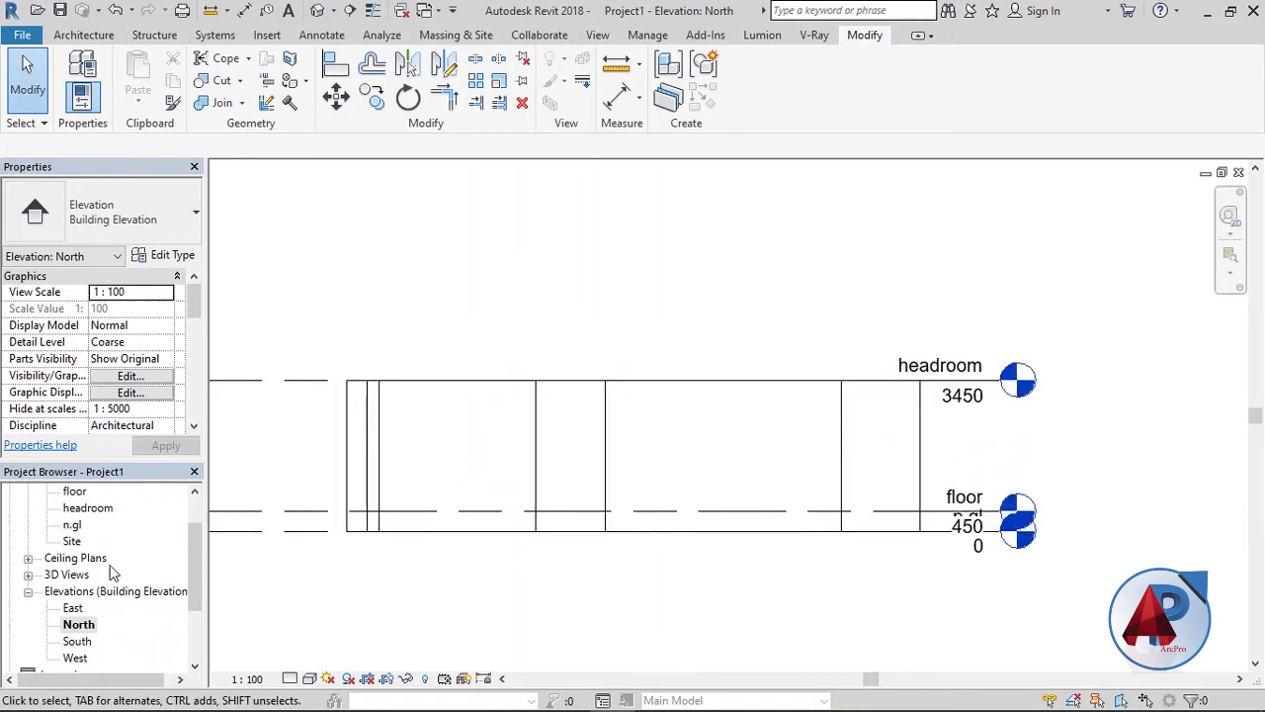
scroll(103, 536, up, 2)
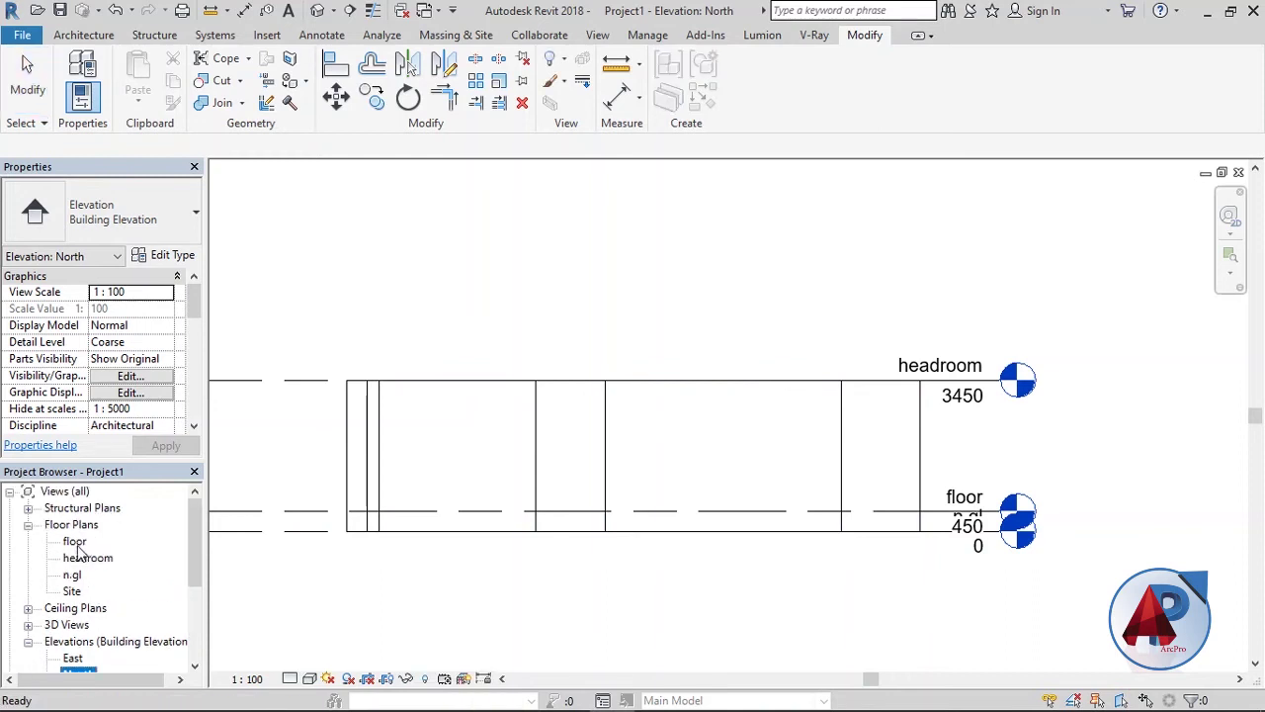
double_click(72, 574)
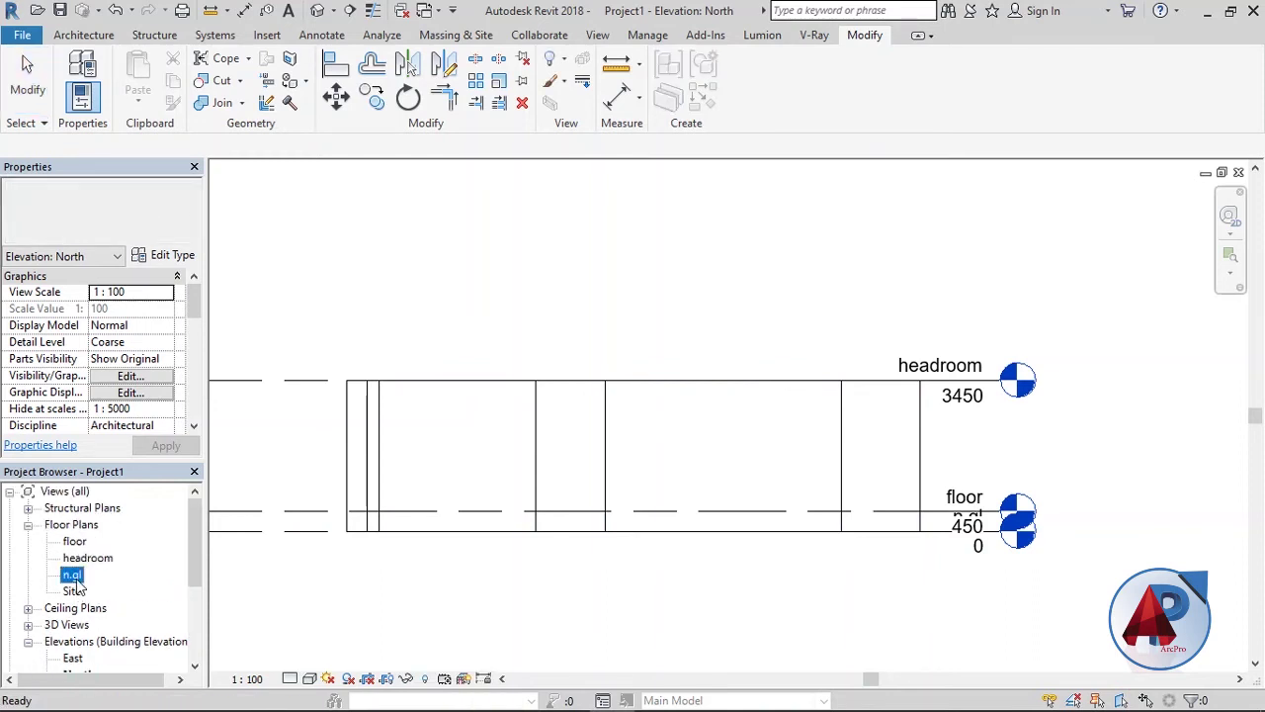
scroll(623, 258, up, 3)
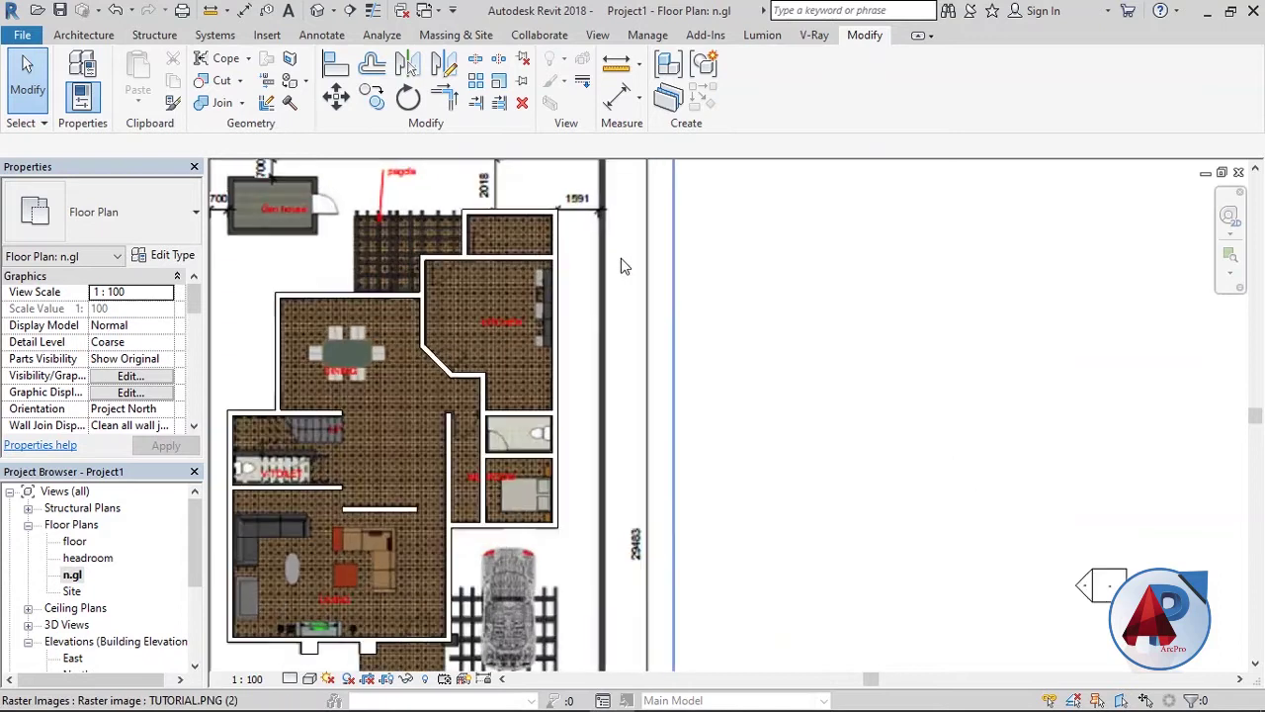
scroll(706, 248, down, 3)
scroll(542, 288, up, 3)
scroll(541, 288, up, 1)
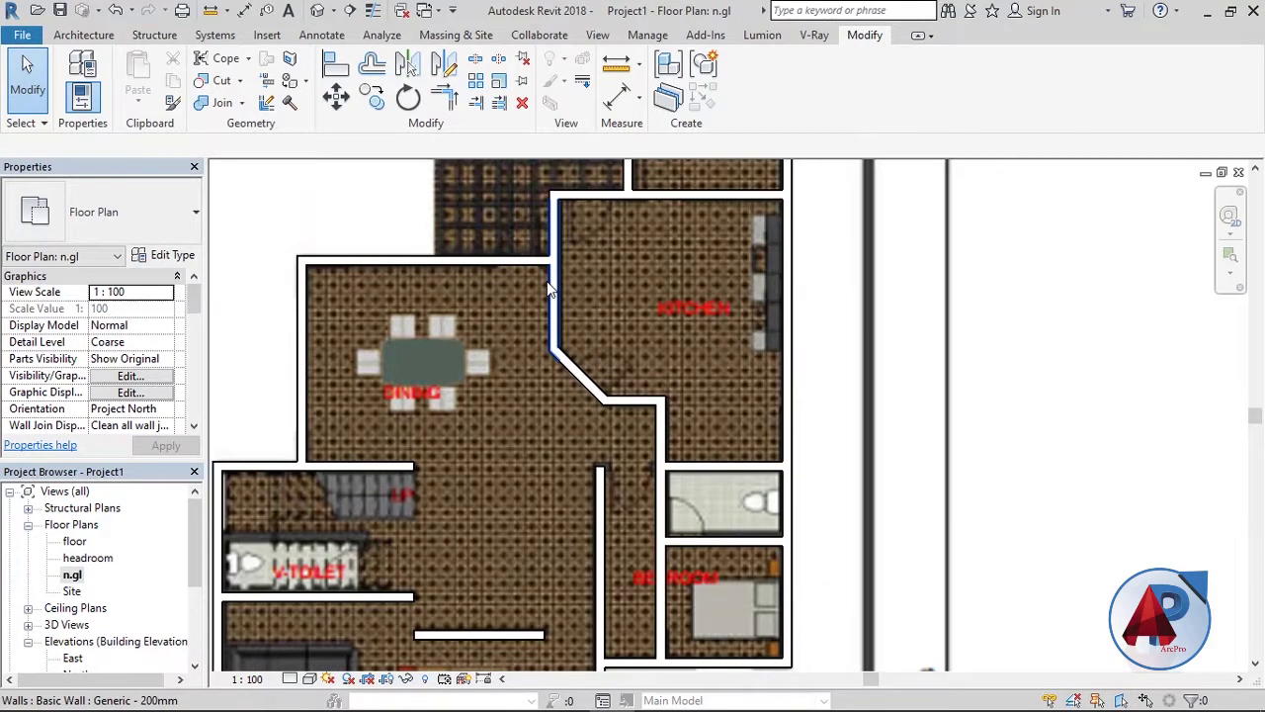
scroll(546, 281, down, 2)
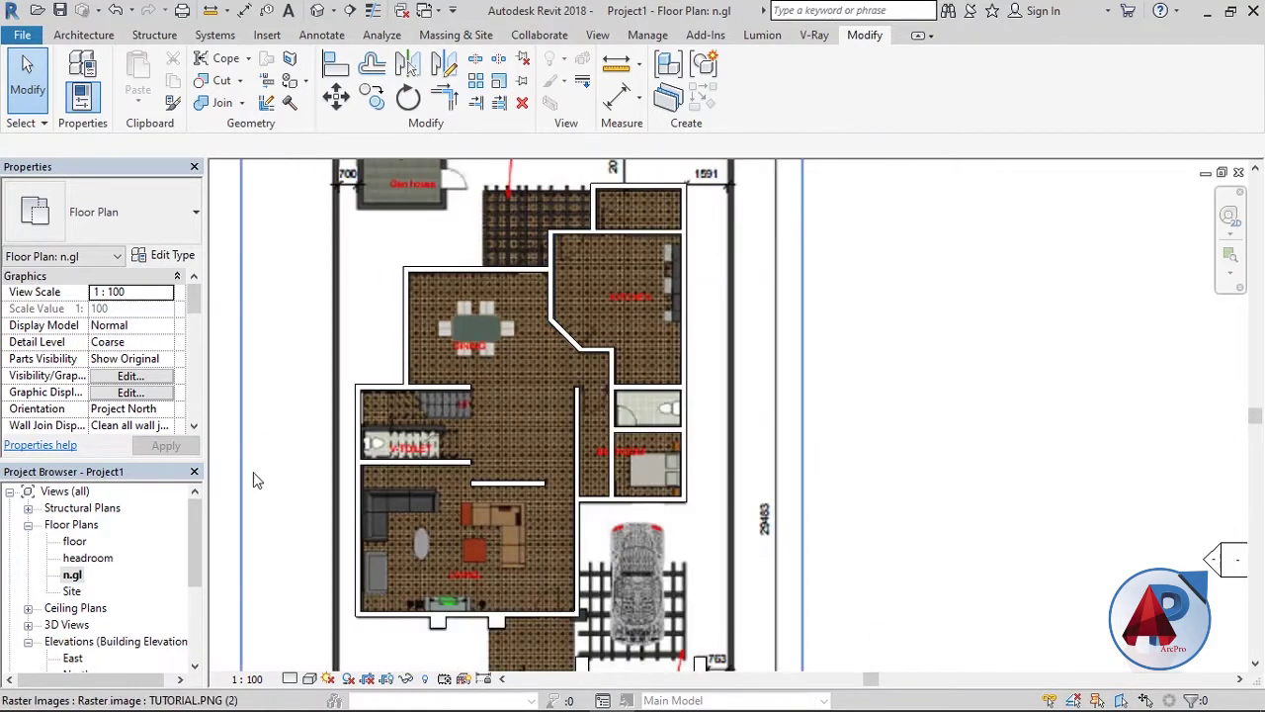
Deselect the traced image and activate Architecture > Door with the M_Single-Flush 0915 x 2134mm type.
key(Escape)
click(87, 38)
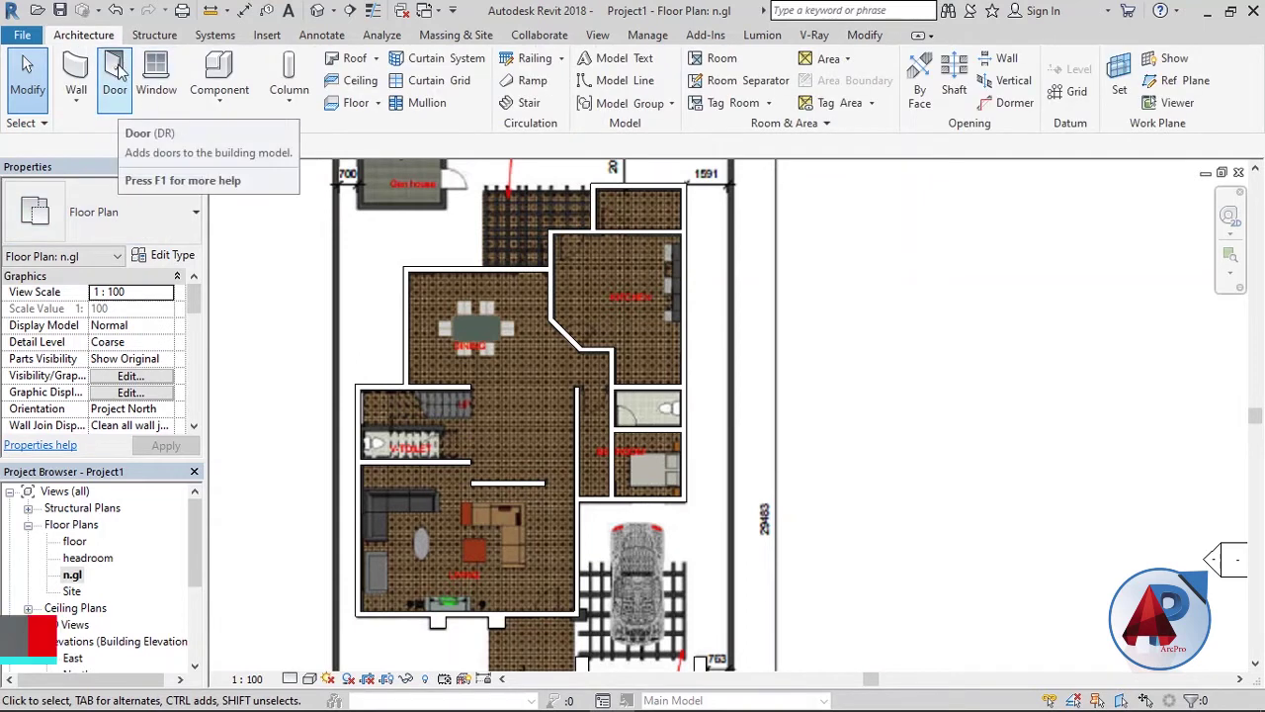
mouse_move(115, 77)
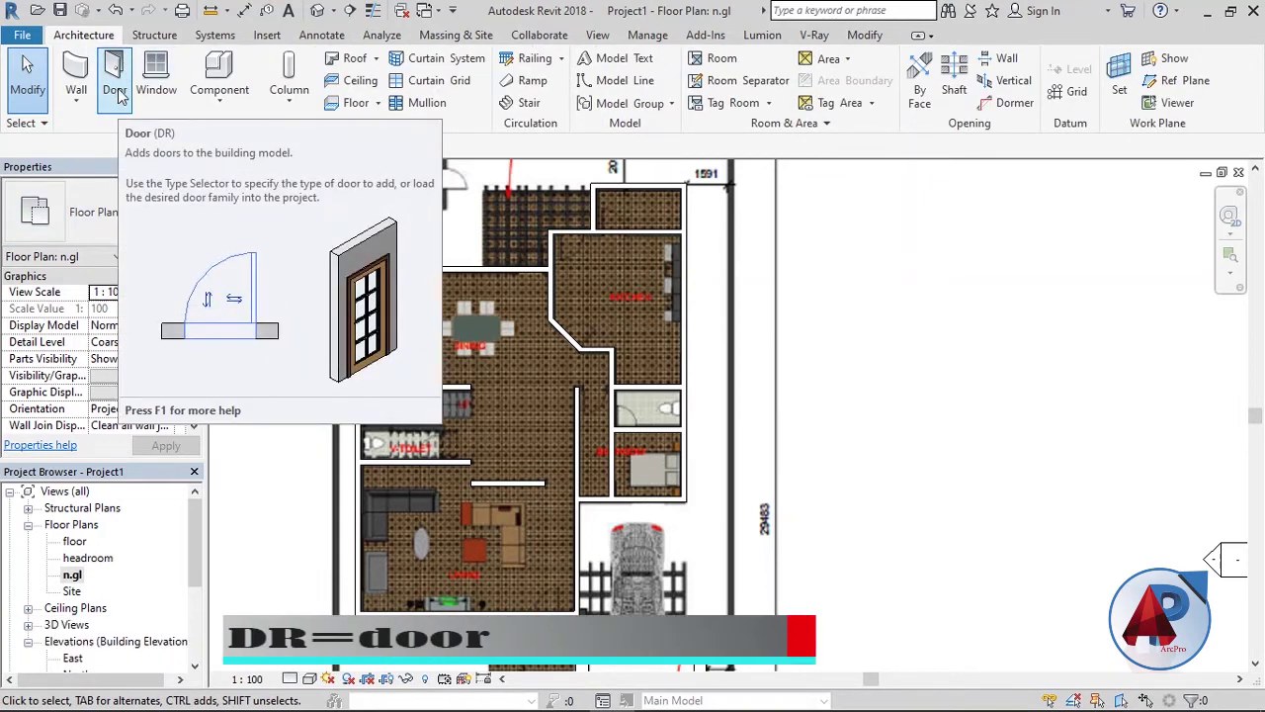
click(115, 79)
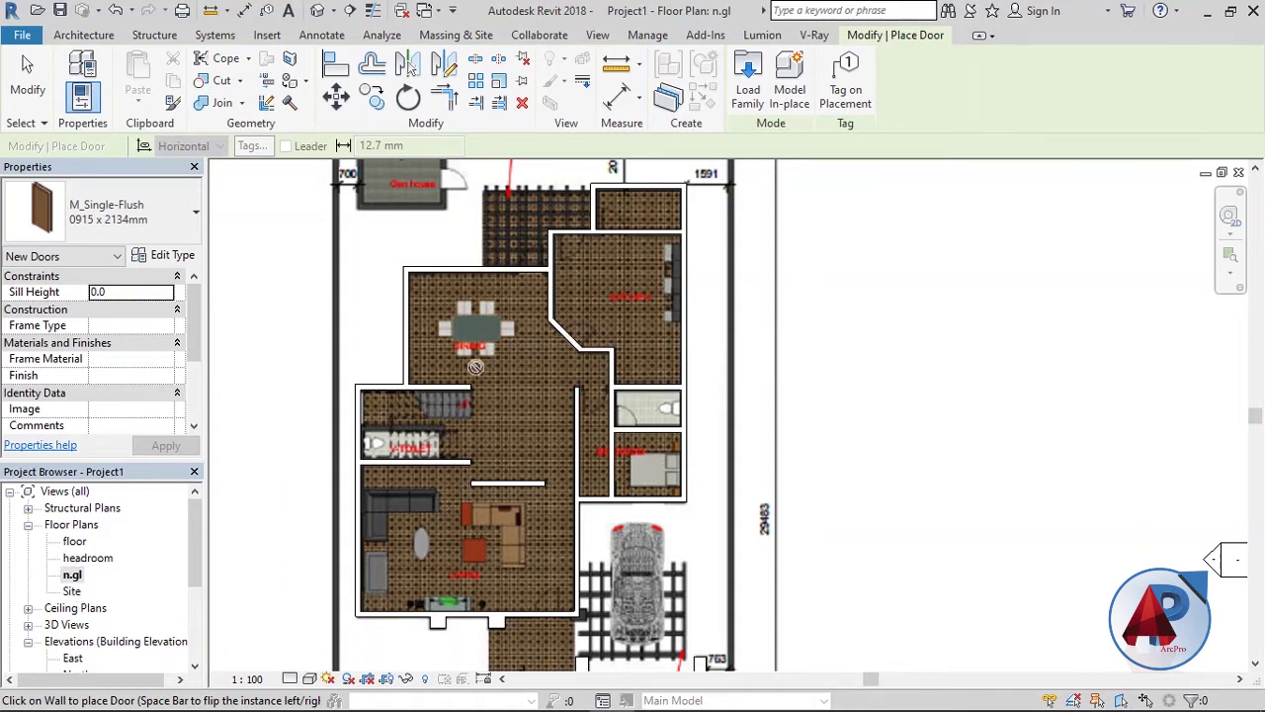
scroll(476, 367, down, 3)
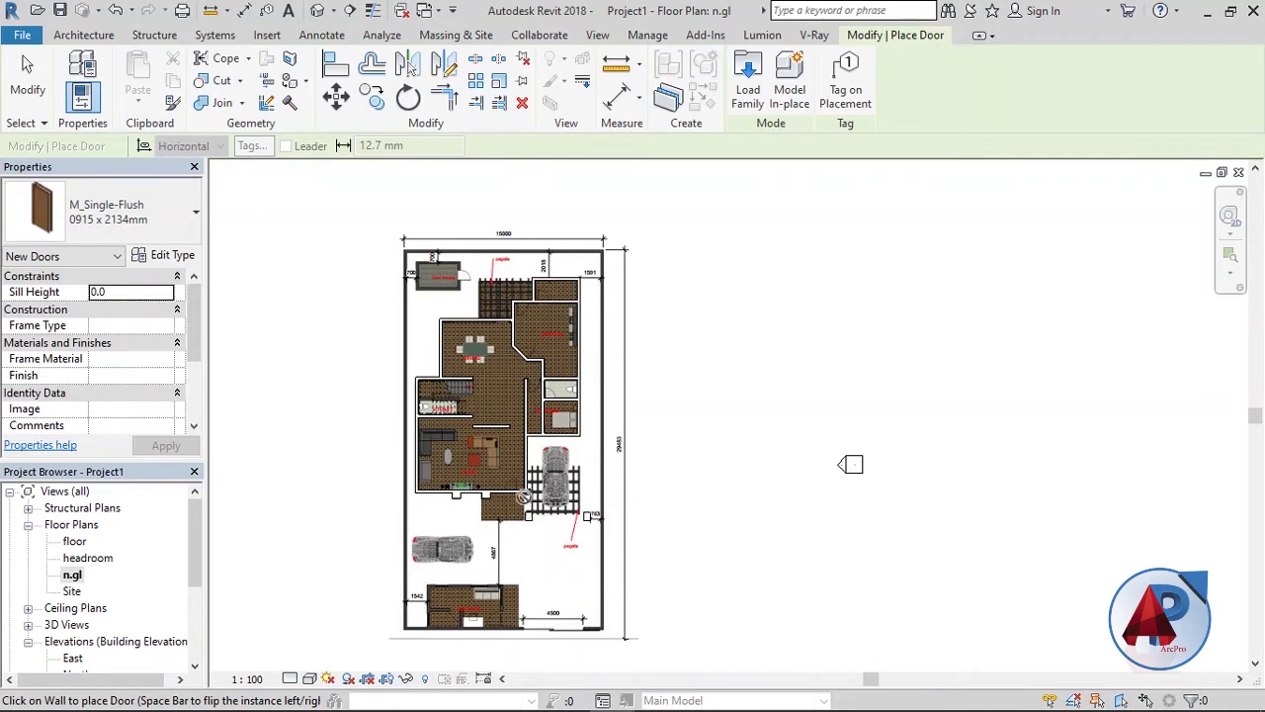
scroll(559, 410, up, 5)
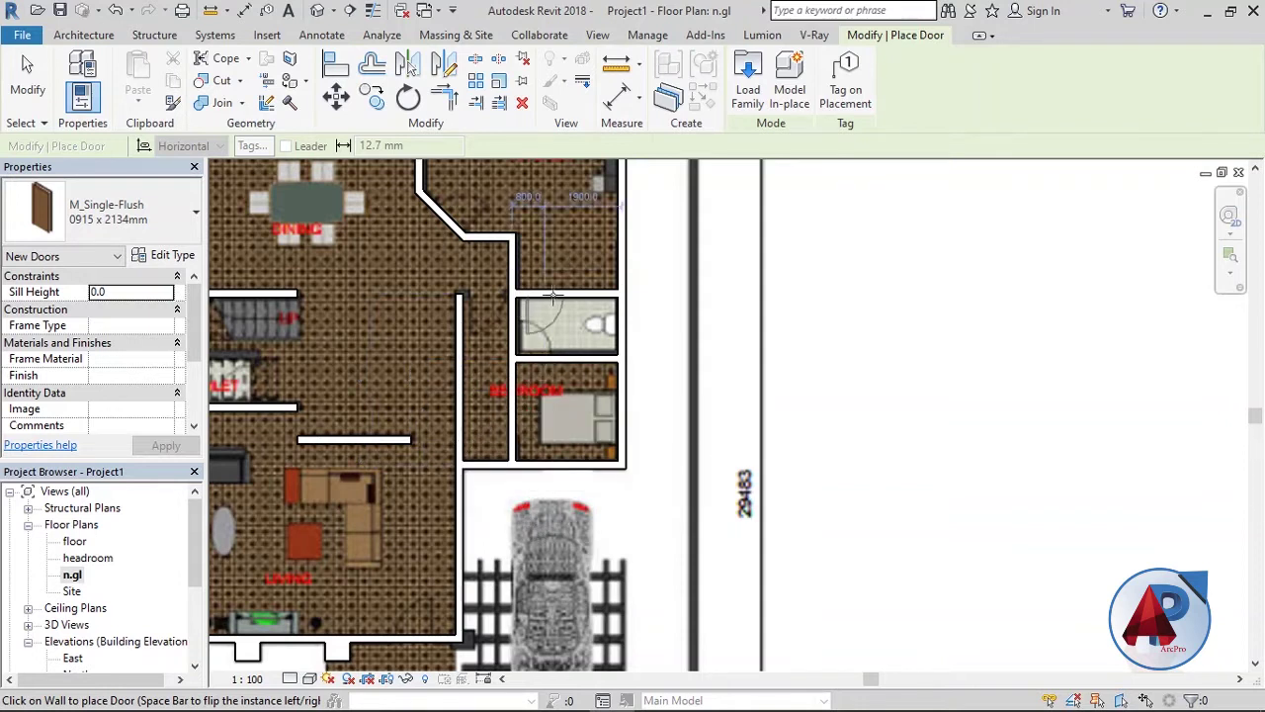
scroll(578, 297, down, 2)
scroll(587, 286, down, 2)
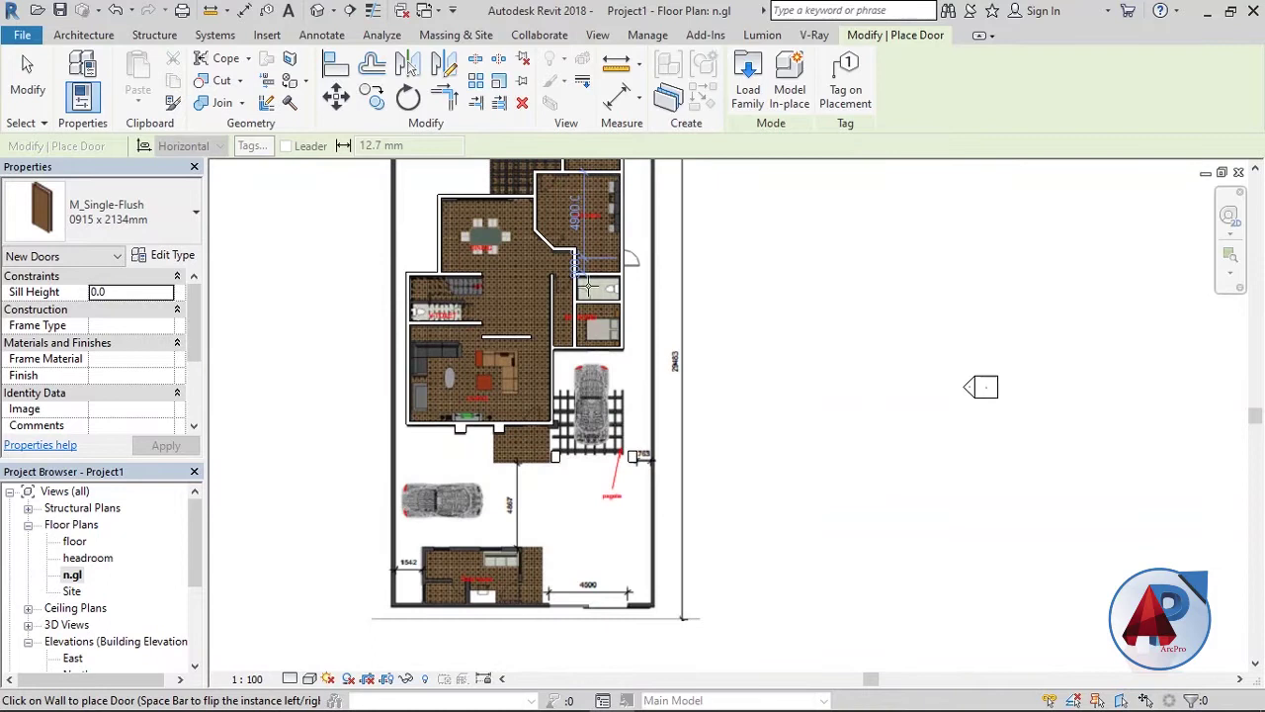
click(313, 680)
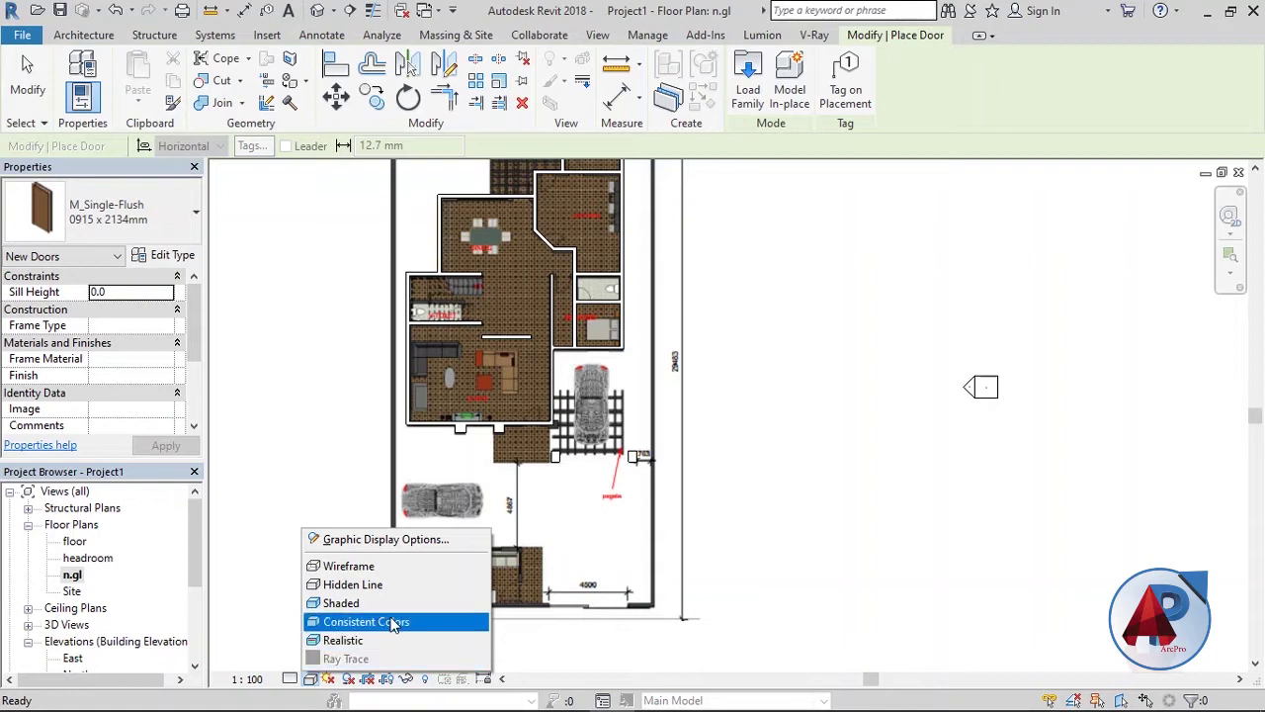
Pick Wireframe from the visual style list on the n.gl plan's view control bar.
click(400, 577)
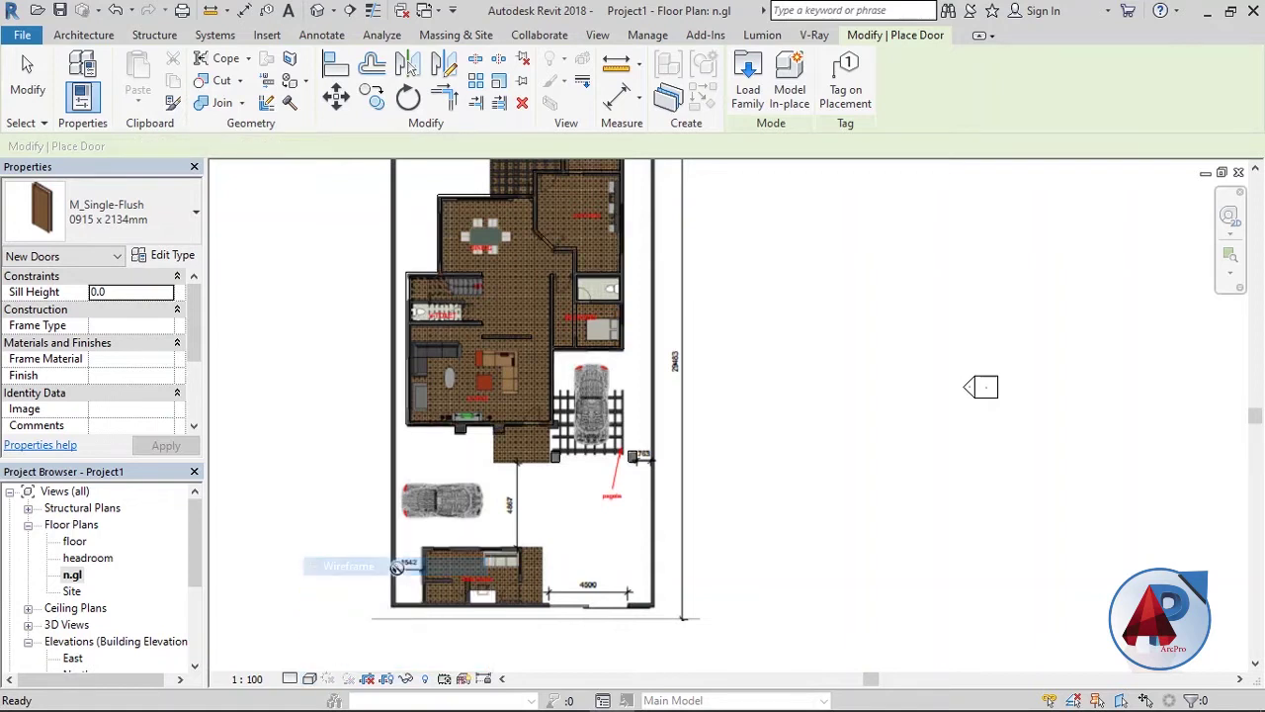
scroll(581, 292, up, 2)
scroll(585, 288, up, 3)
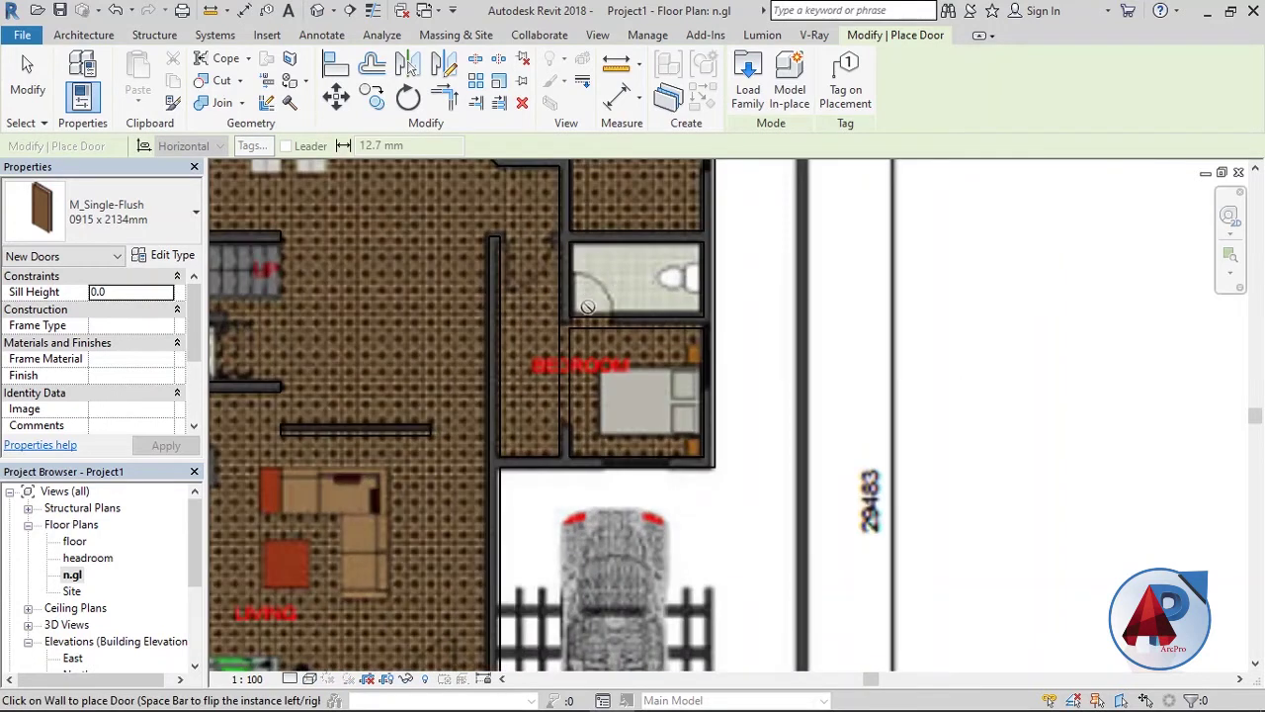
scroll(585, 288, down, 3)
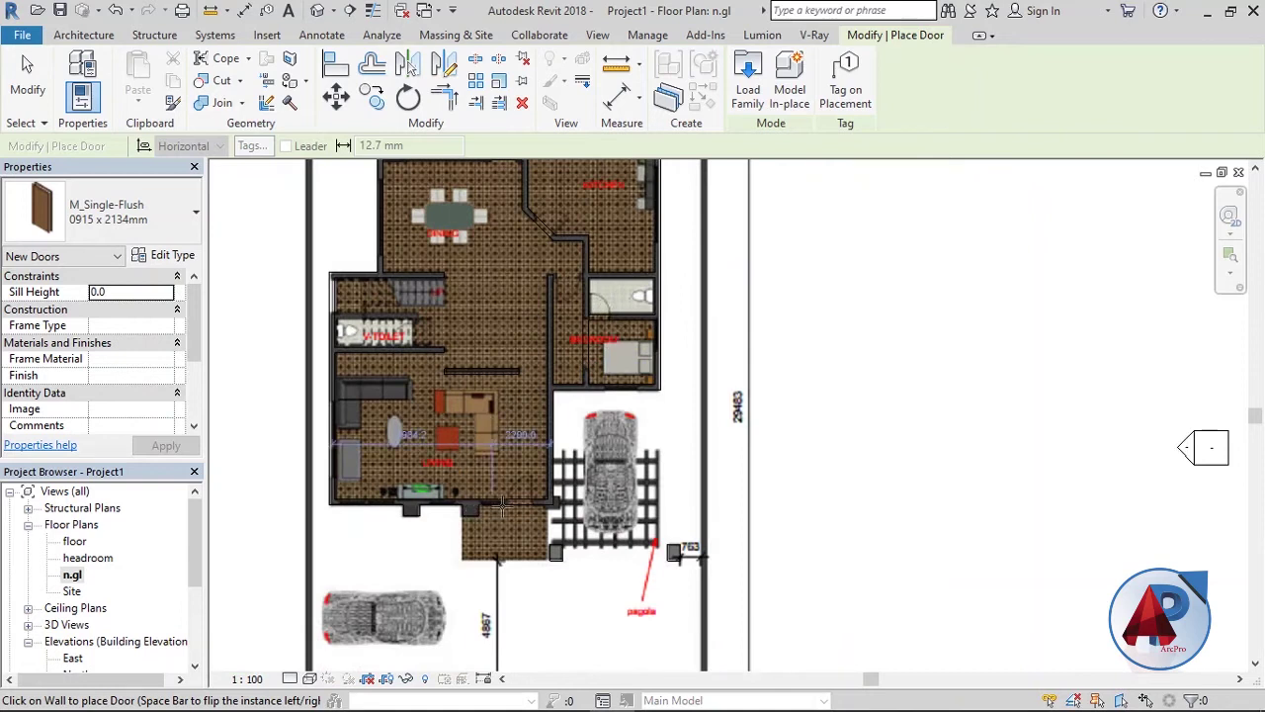
scroll(471, 494, up, 2)
scroll(470, 489, up, 2)
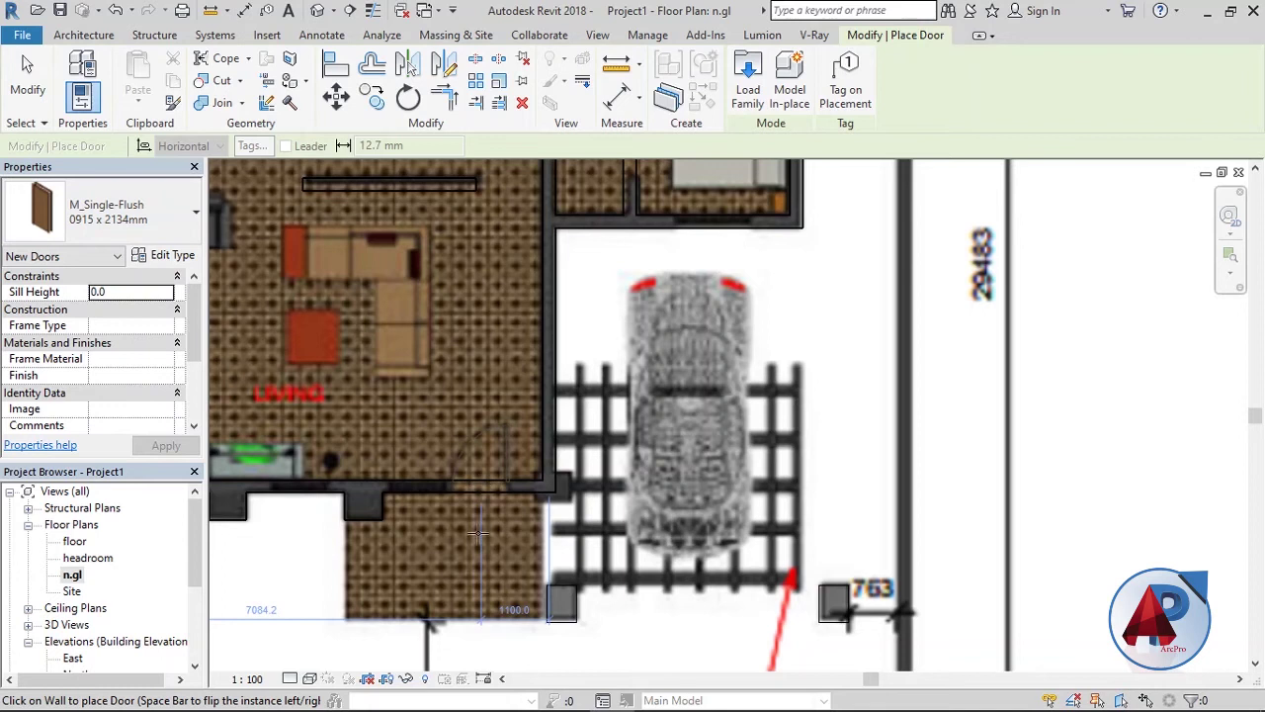
scroll(475, 483, down, 3)
scroll(571, 384, up, 1)
scroll(570, 384, up, 1)
scroll(538, 379, up, 1)
scroll(538, 379, up, 1)
scroll(537, 379, down, 2)
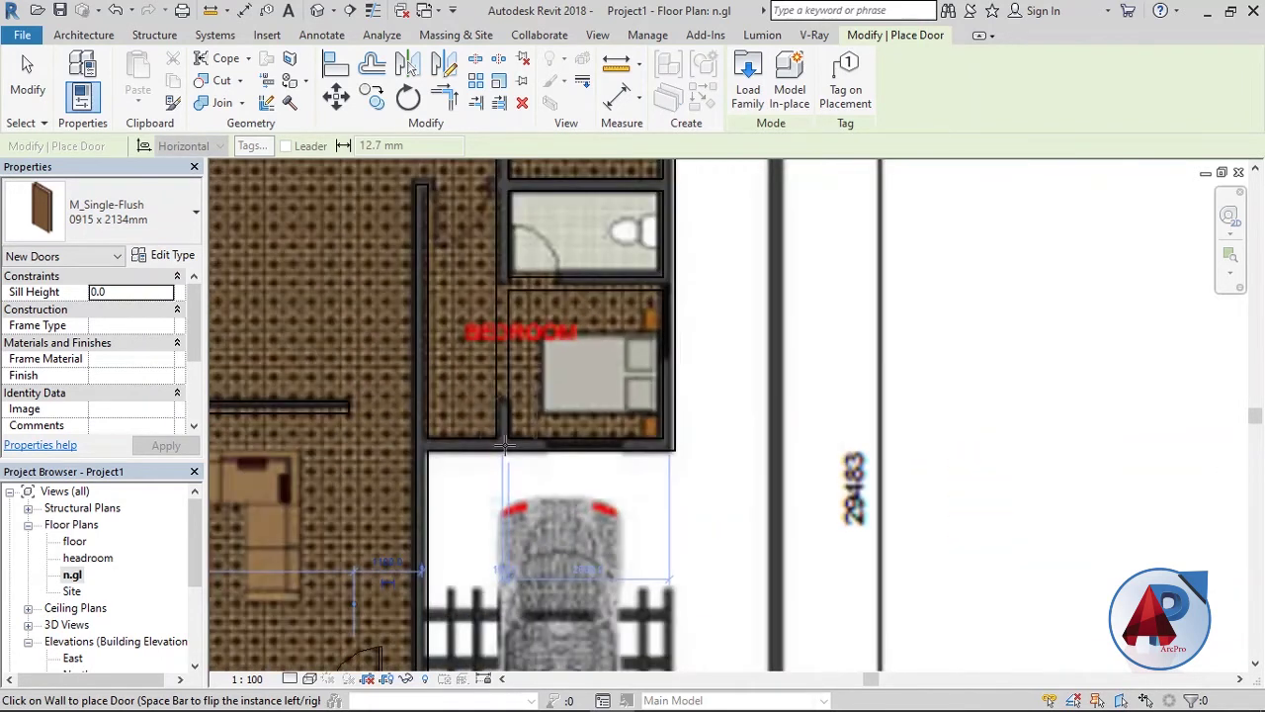
scroll(519, 425, down, 1)
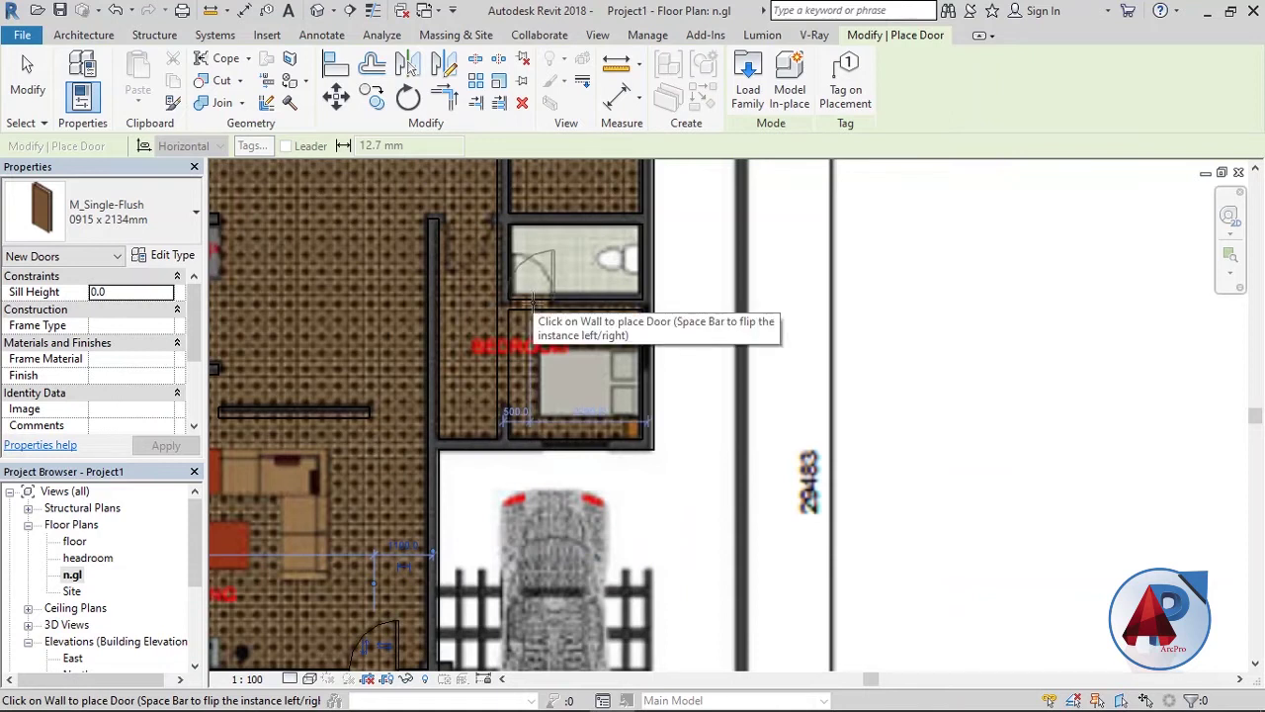
scroll(533, 297, up, 1)
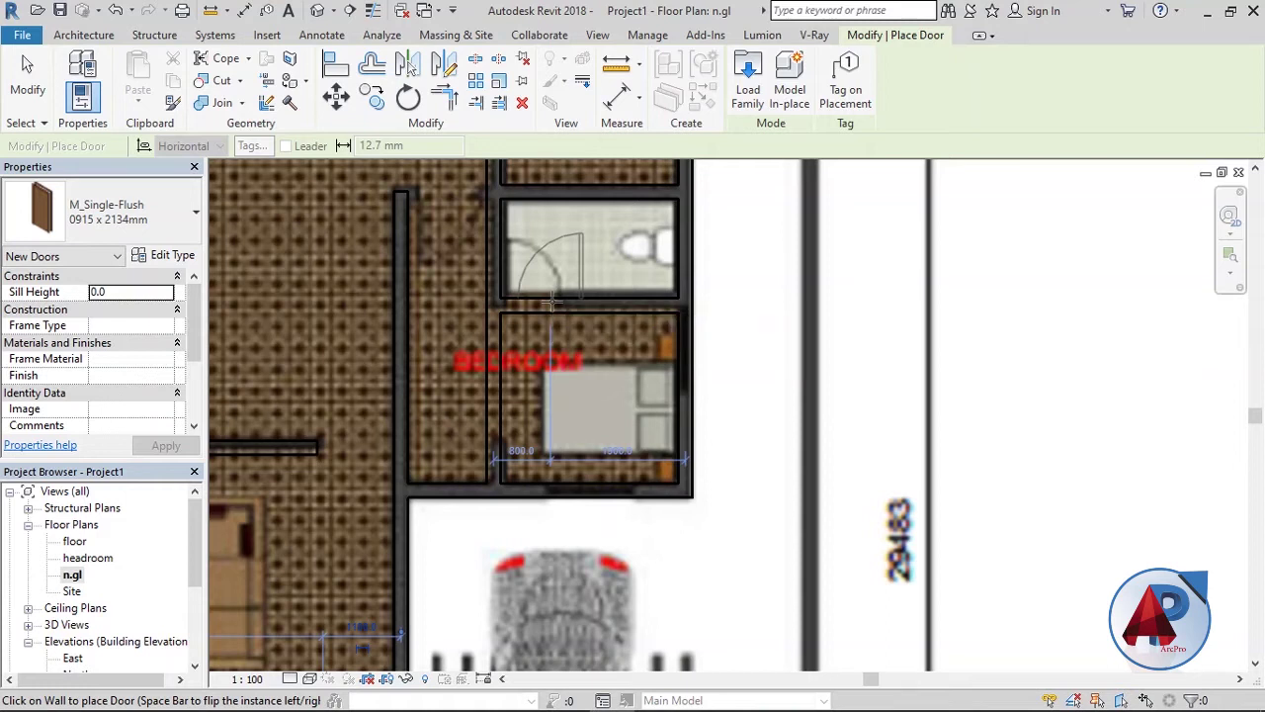
key(space)
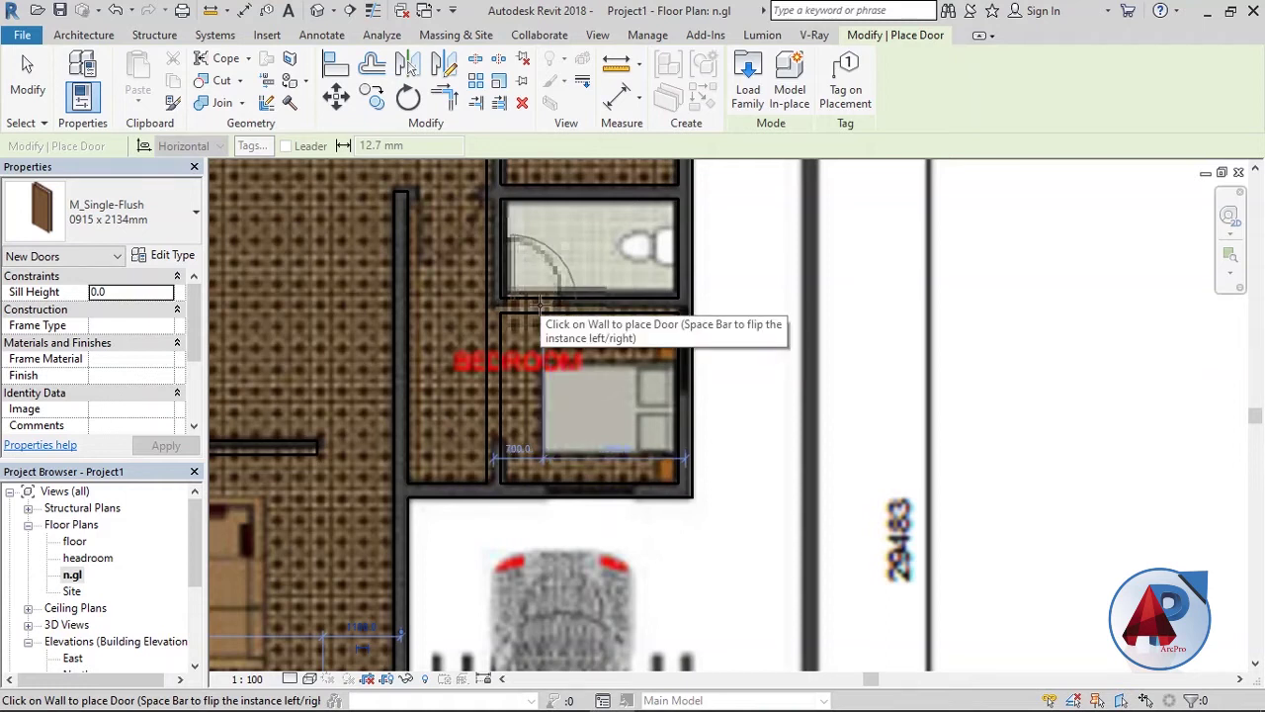
Switch to the M_Single-Flush 0762 x 2032mm type, flip its swing, and place it in the bathroom wall.
click(176, 223)
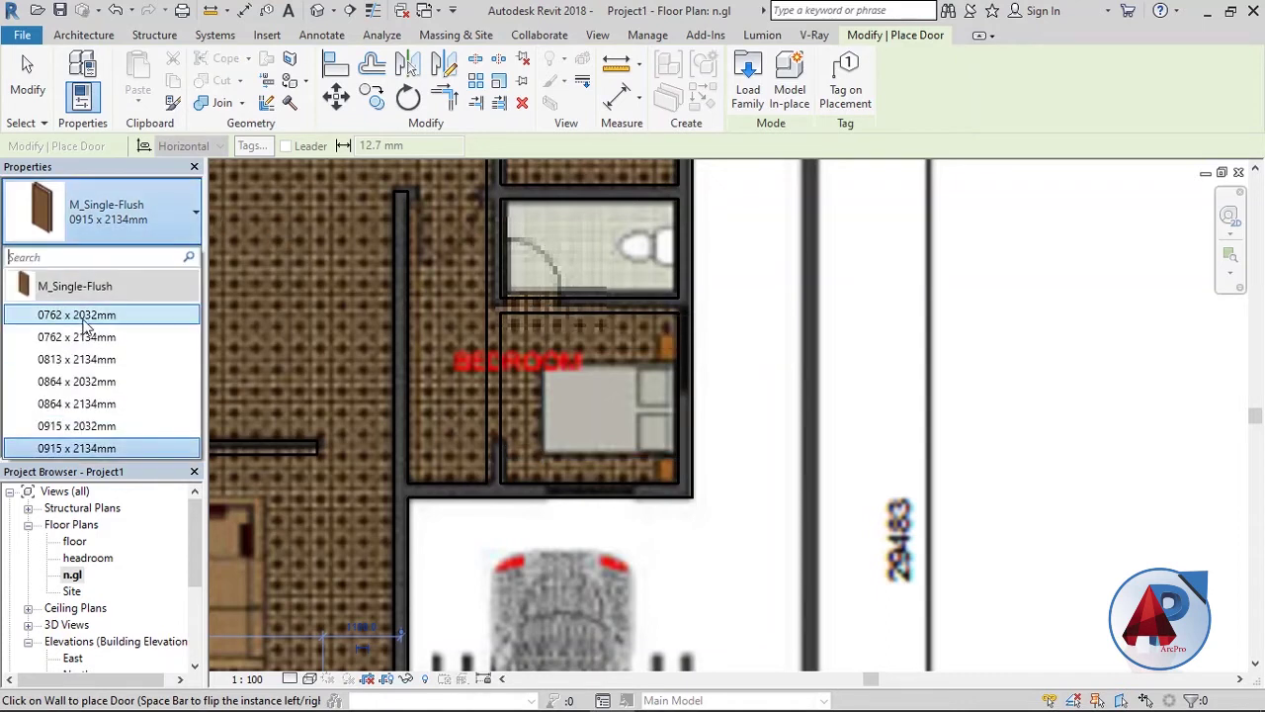
click(119, 315)
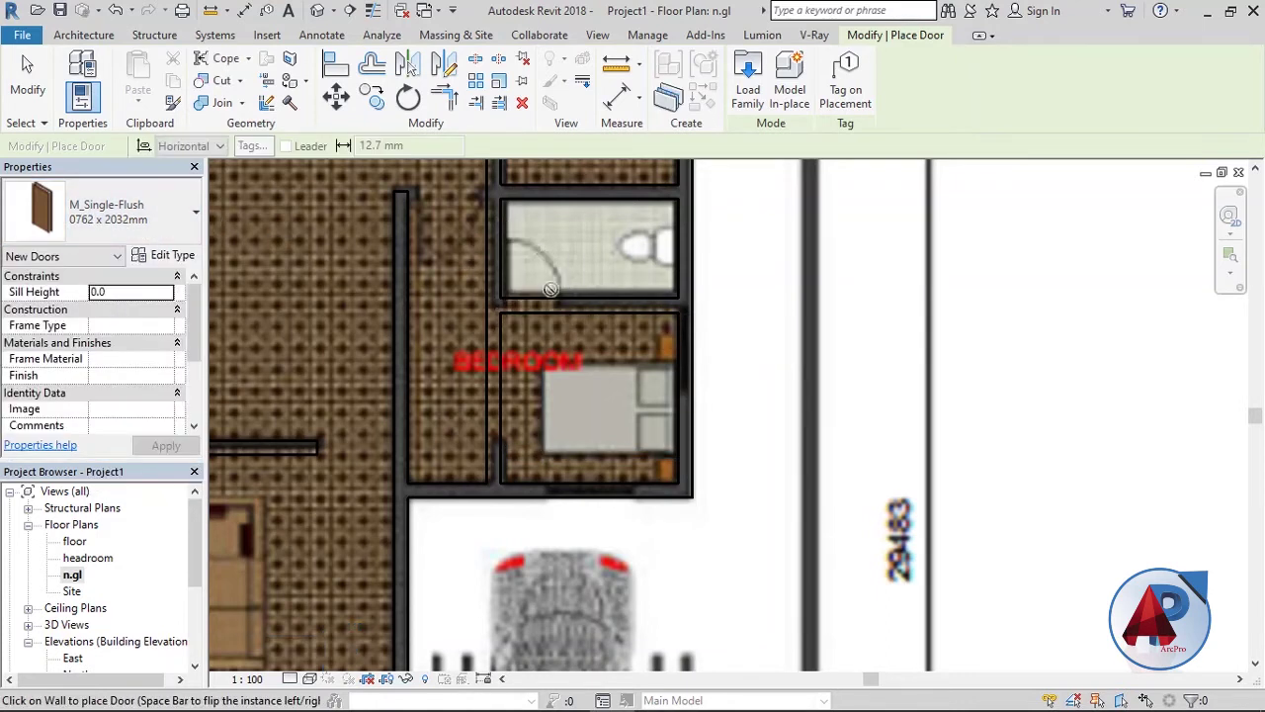
key(space)
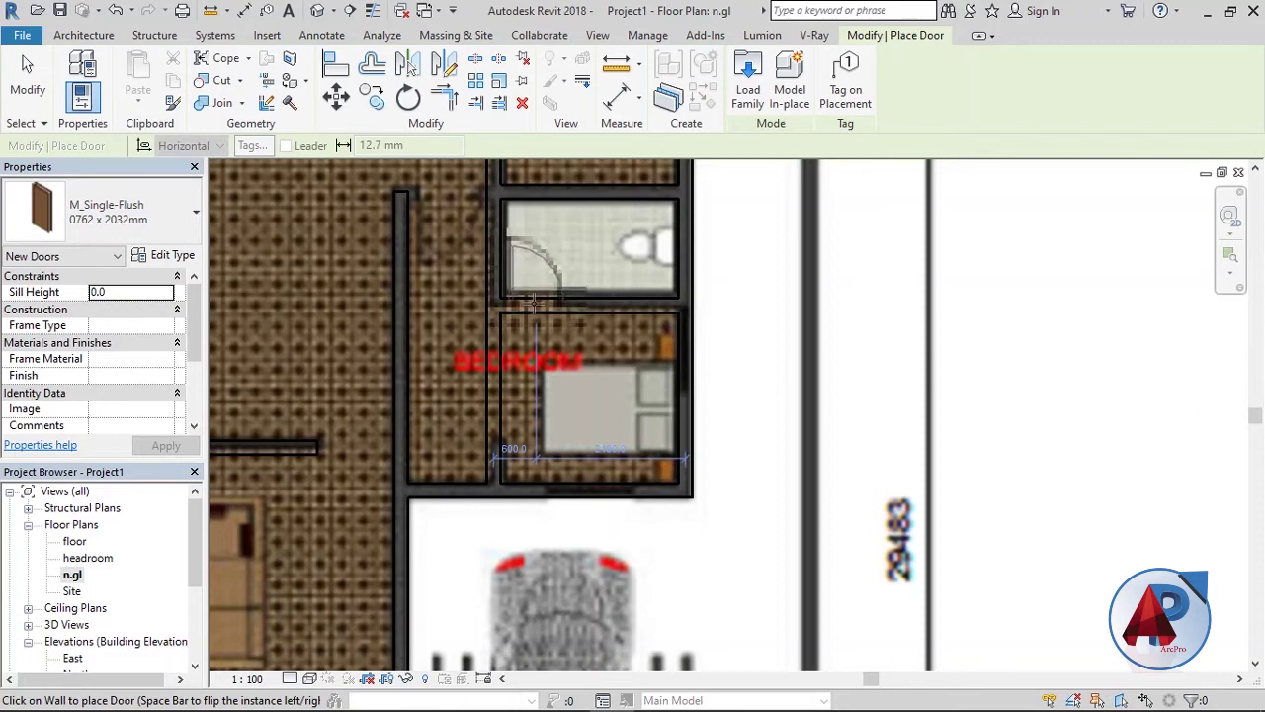
click(534, 304)
scroll(564, 403, down, 2)
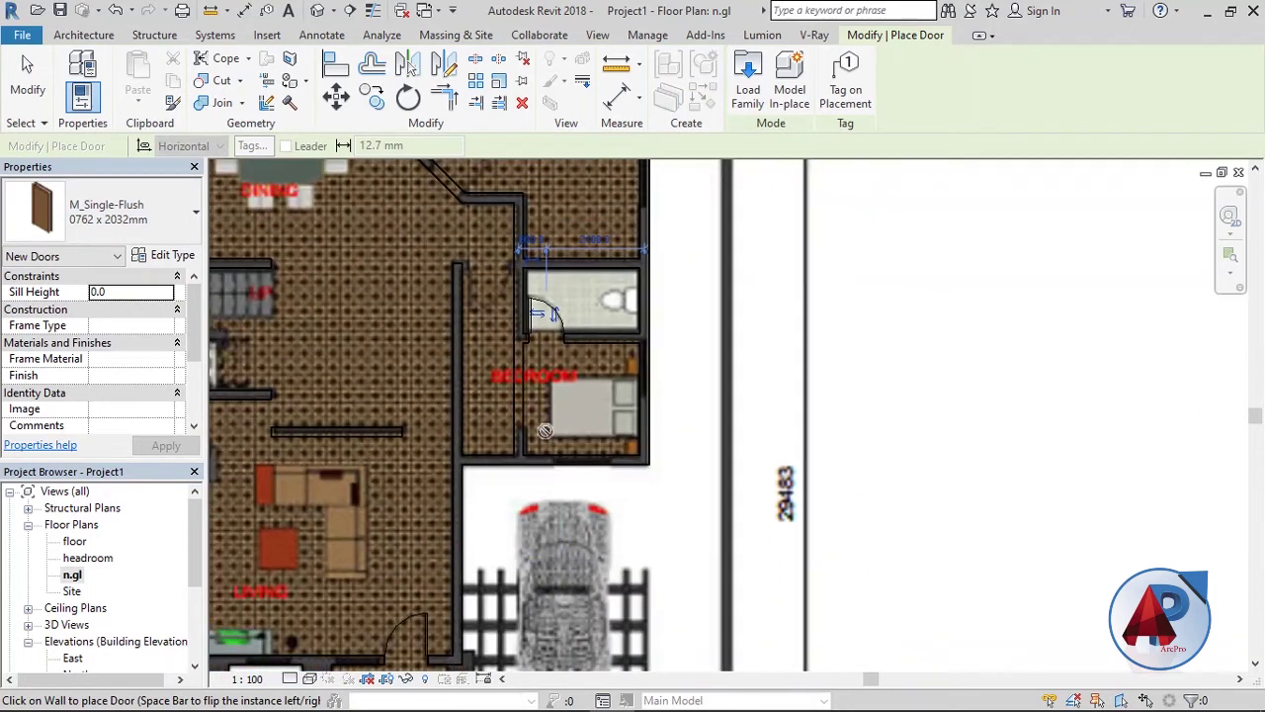
scroll(544, 431, up, 3)
scroll(539, 425, up, 1)
scroll(529, 433, down, 3)
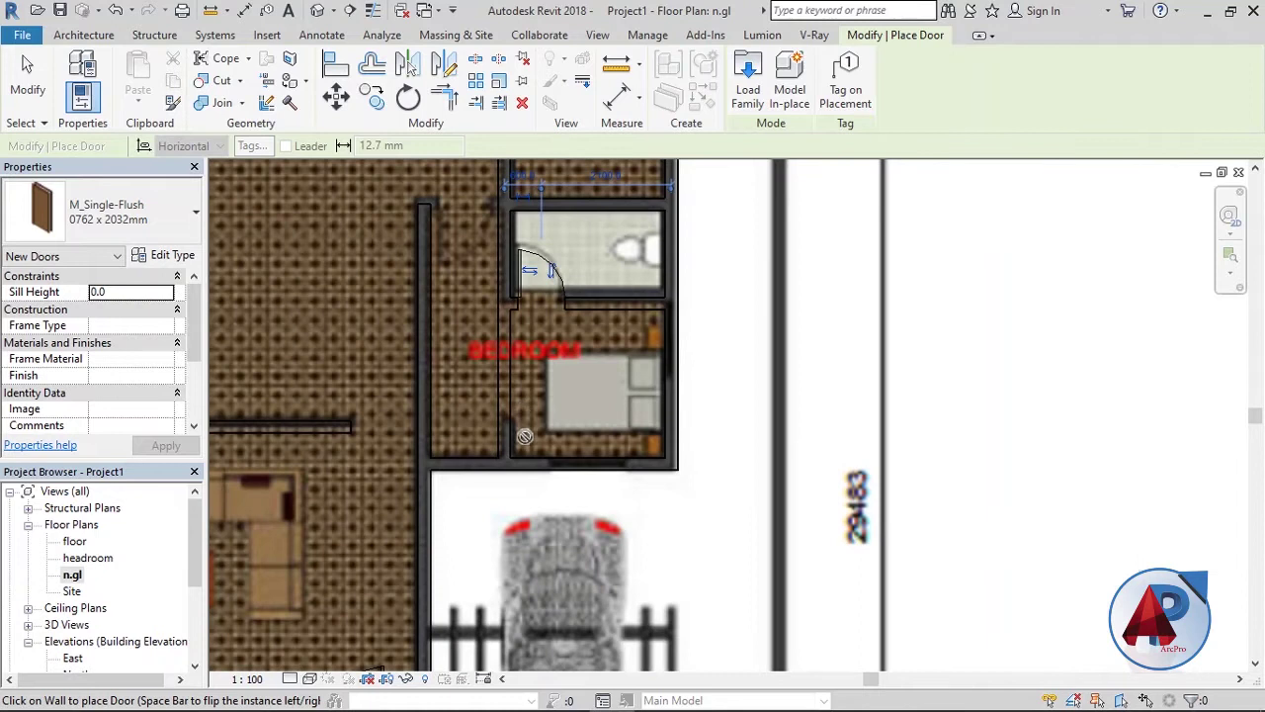
scroll(521, 402, down, 2)
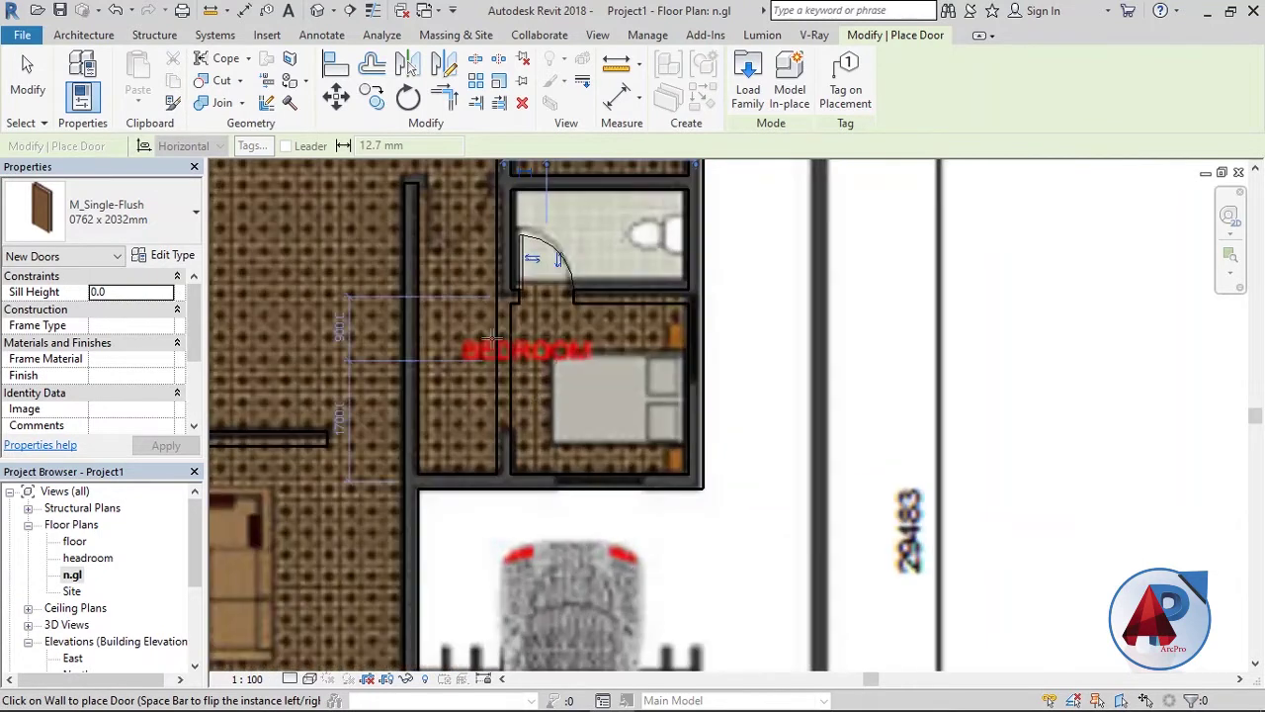
scroll(503, 420, down, 1)
scroll(464, 265, up, 2)
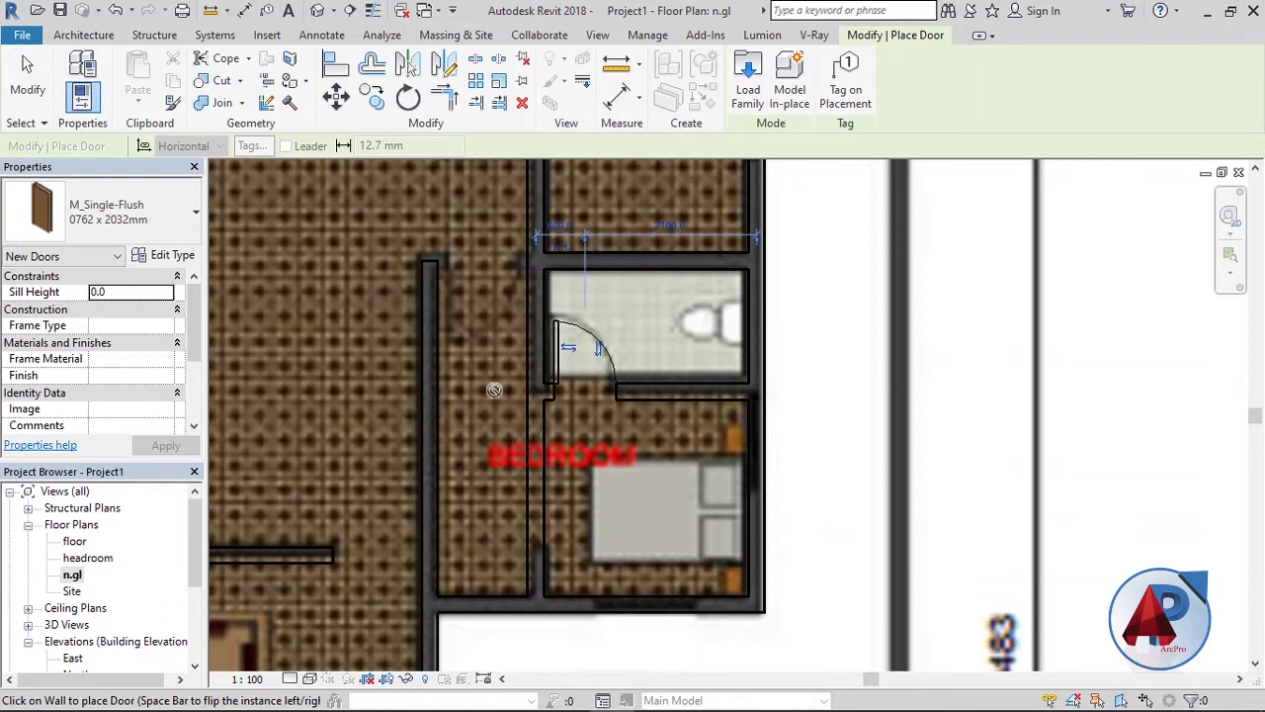
Shorten the vertical bedroom wall so it stops at the bathroom.
key(Escape)
click(536, 523)
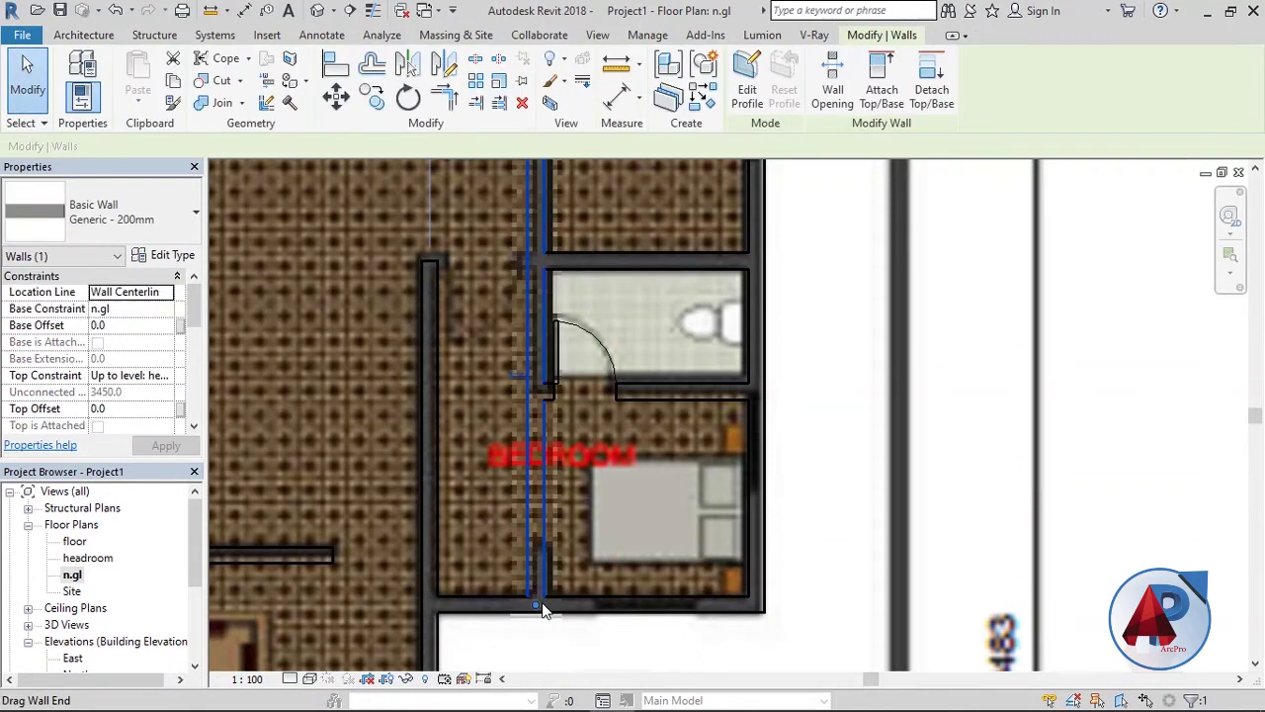
drag(537, 592, 537, 390)
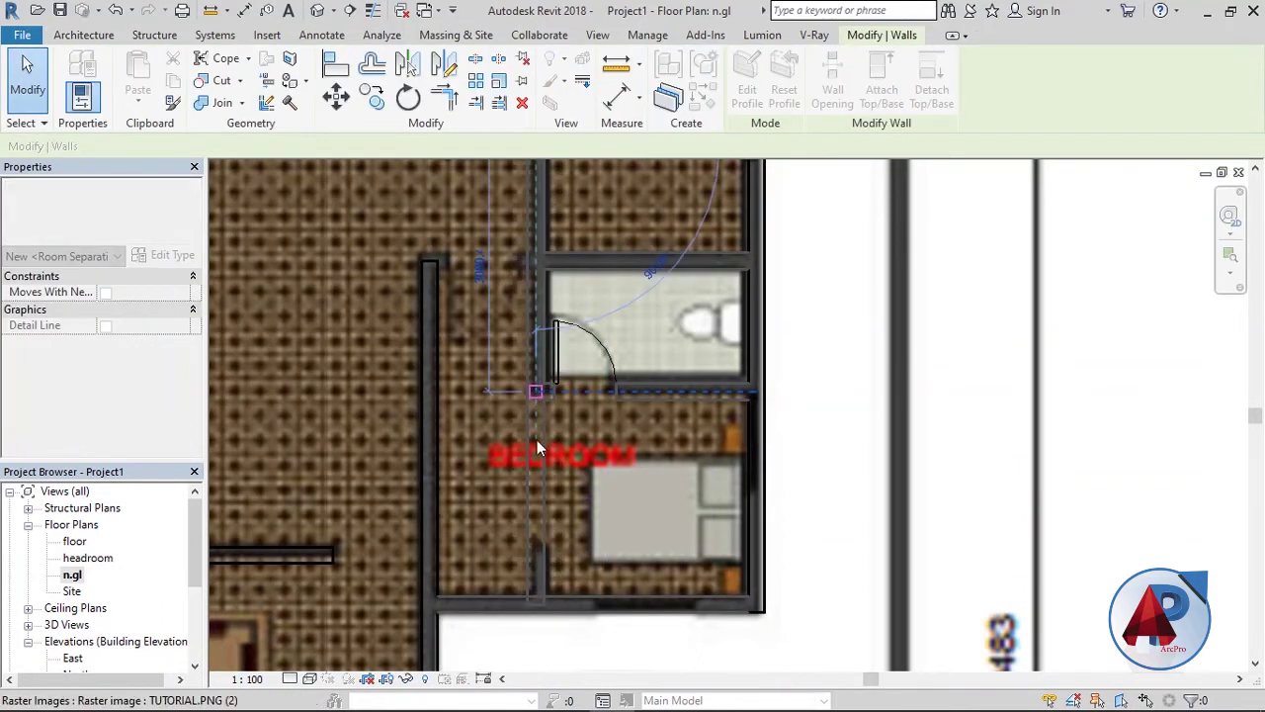
click(532, 625)
scroll(532, 508, down, 2)
scroll(532, 534, up, 1)
scroll(544, 538, up, 1)
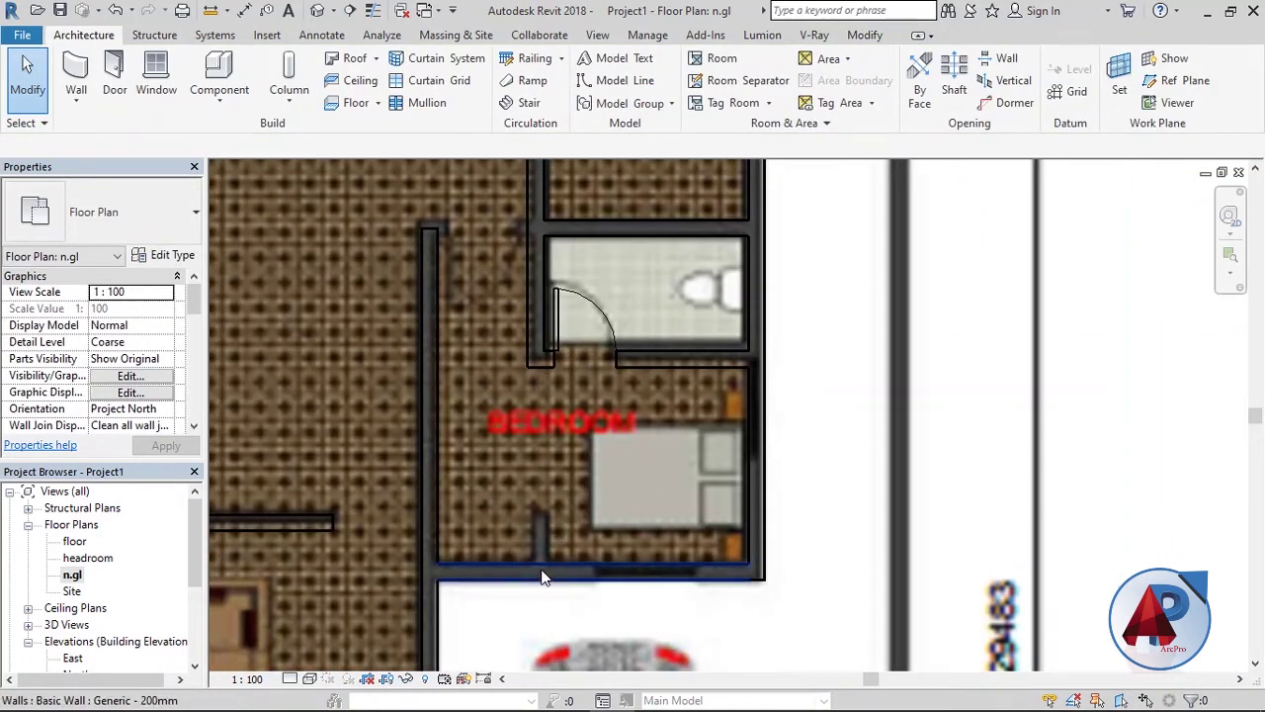
Draw a short vertical wall stub up from the bedroom's bottom wall with WA.
key(w)
key(a)
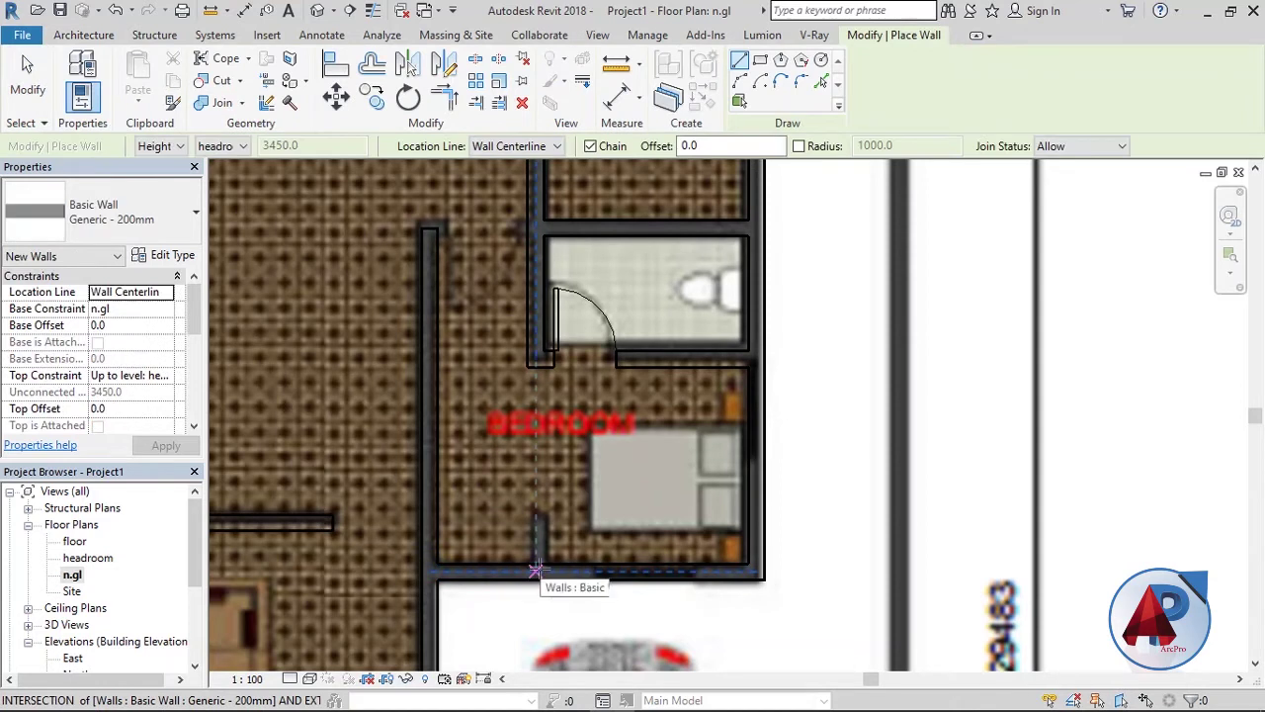
click(535, 570)
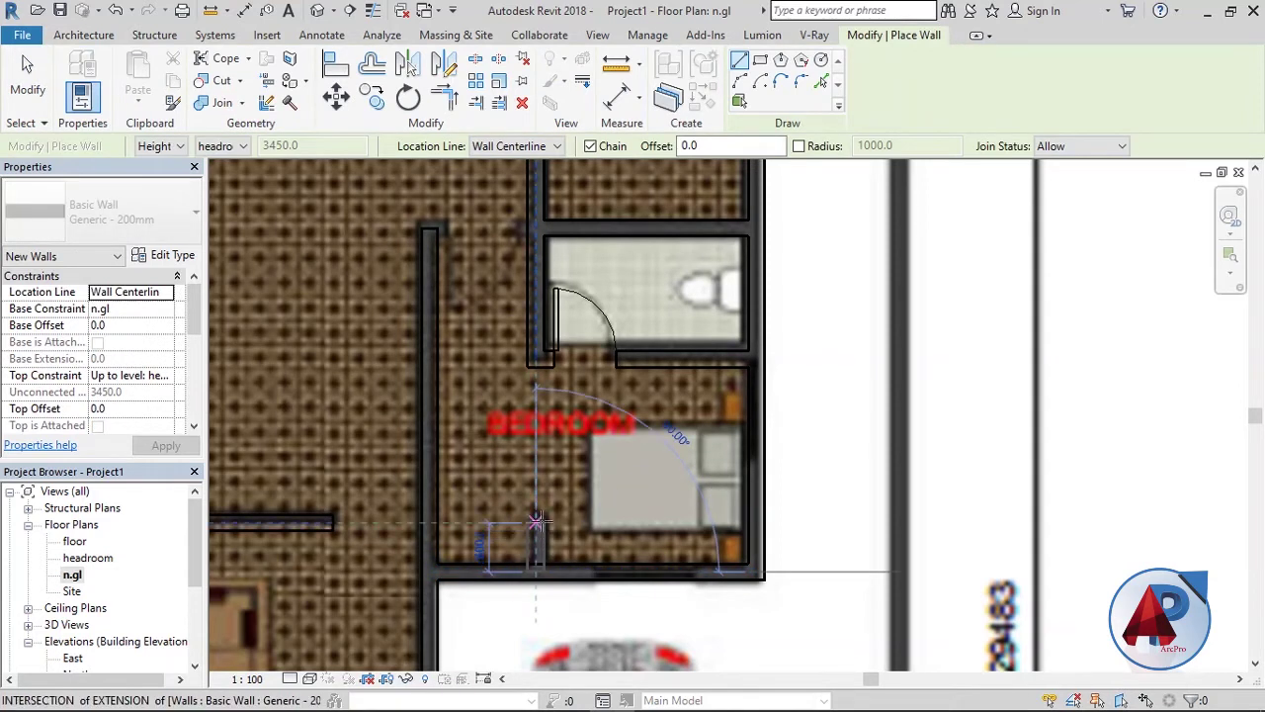
click(534, 521)
key(Escape)
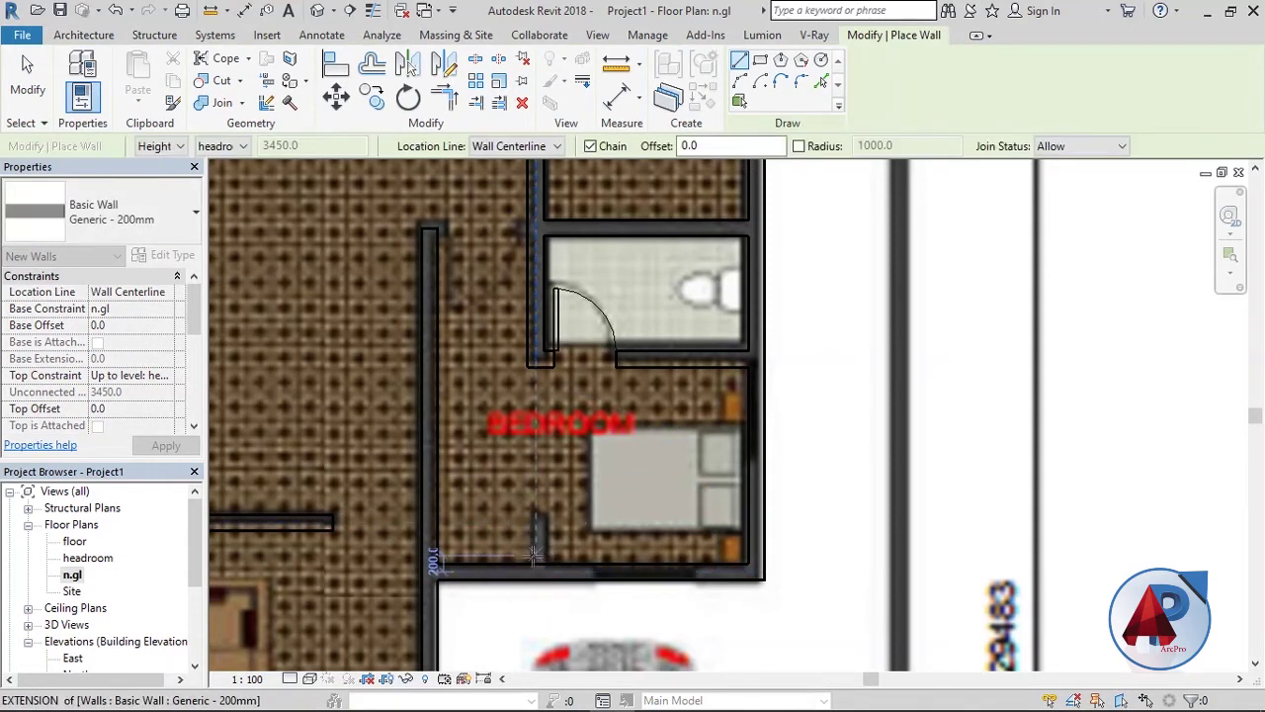
click(535, 368)
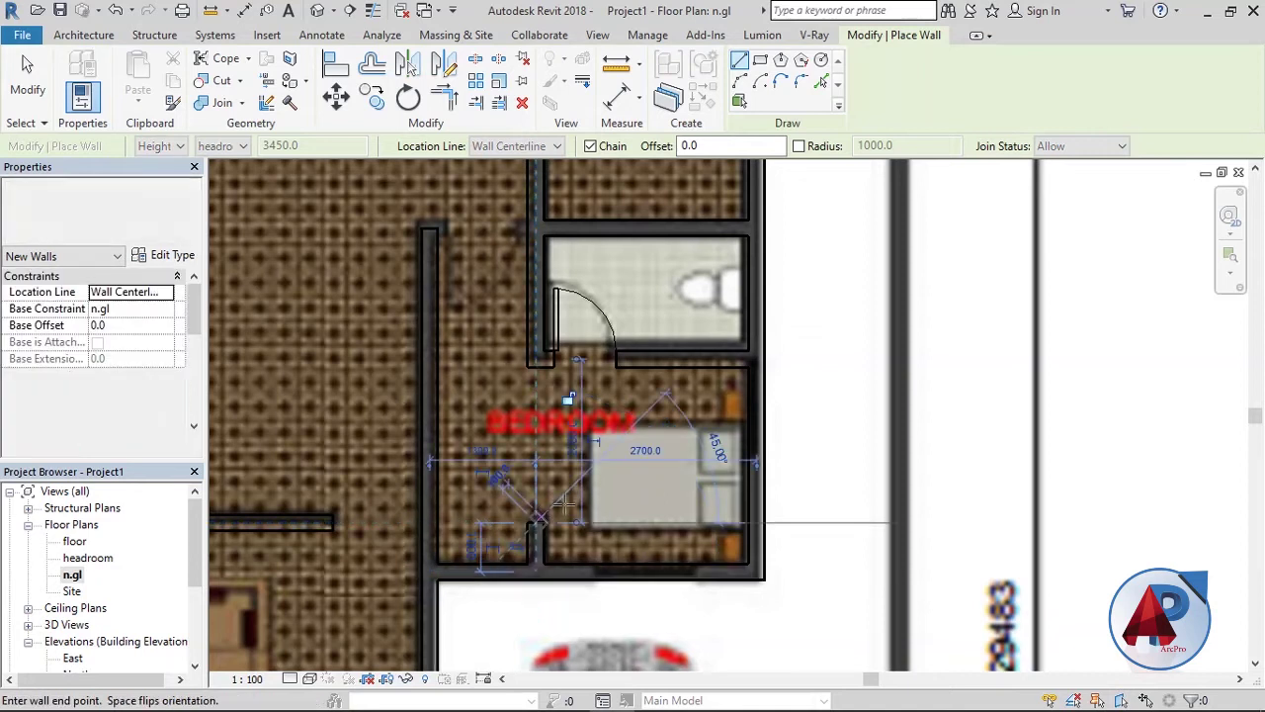
scroll(554, 577, down, 4)
key(Escape)
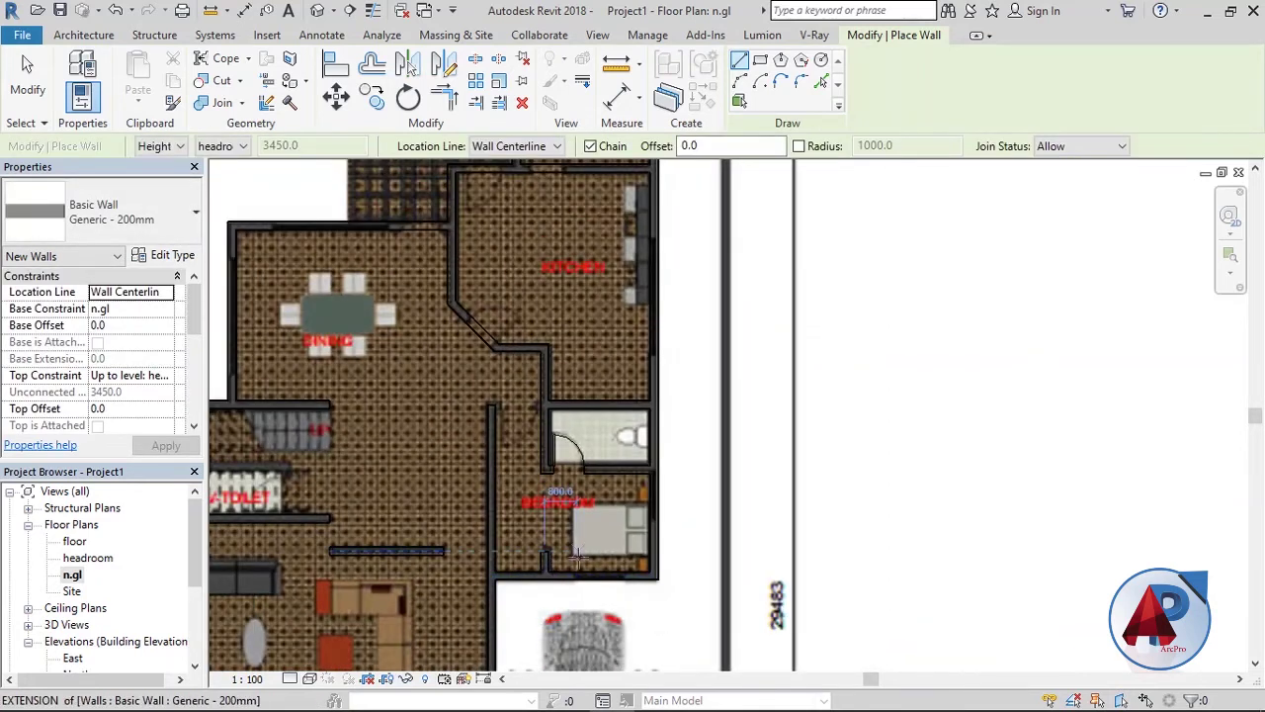
scroll(532, 420, up, 3)
scroll(532, 420, up, 2)
key(Escape)
key(Escape)
Extend the wall above the bathroom left to the corridor wall.
click(563, 384)
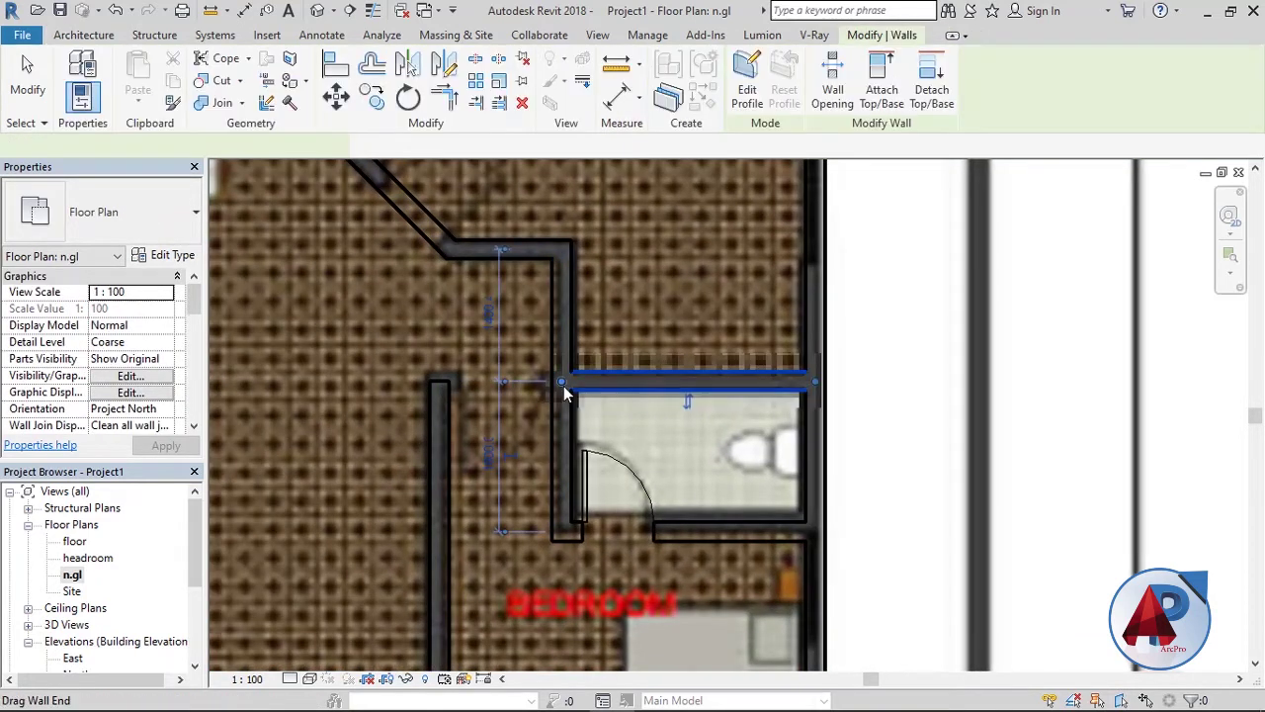
drag(560, 388, 440, 384)
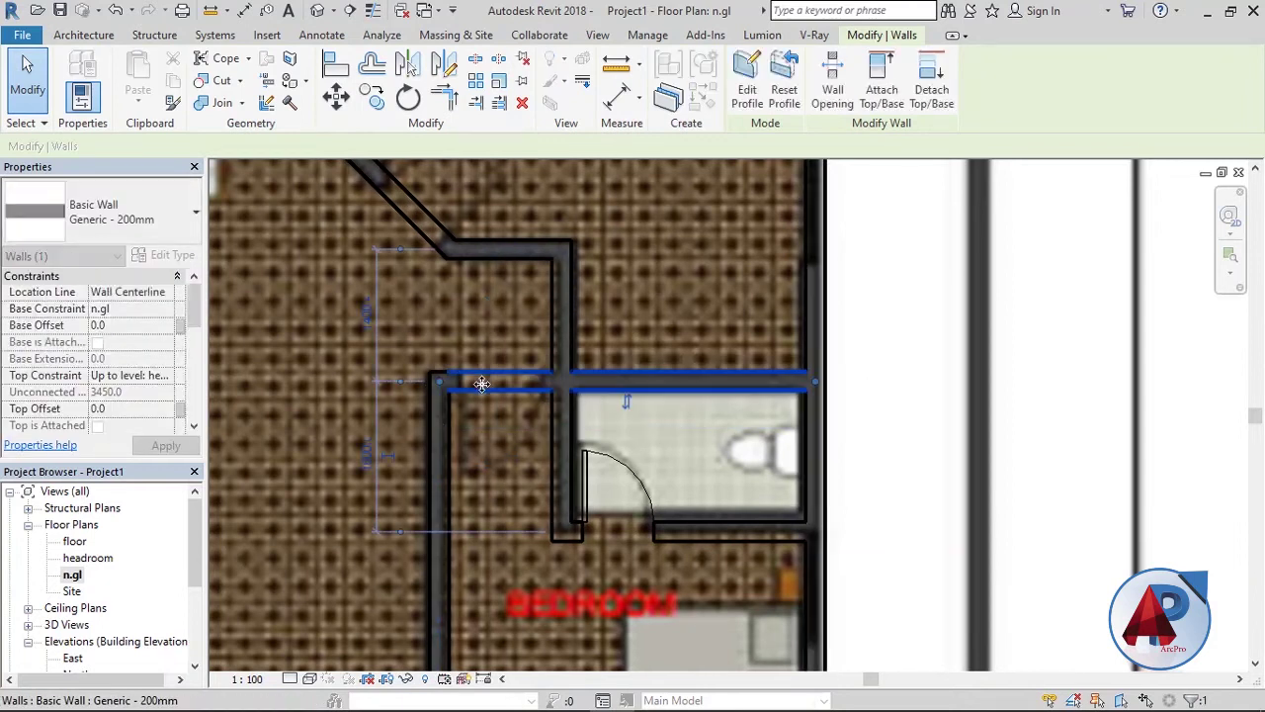
key(Escape)
scroll(505, 396, down, 2)
scroll(505, 390, down, 1)
Restart door placement (DR) with the M_Single-Flush 0864 x 2134mm type.
key(d)
key(r)
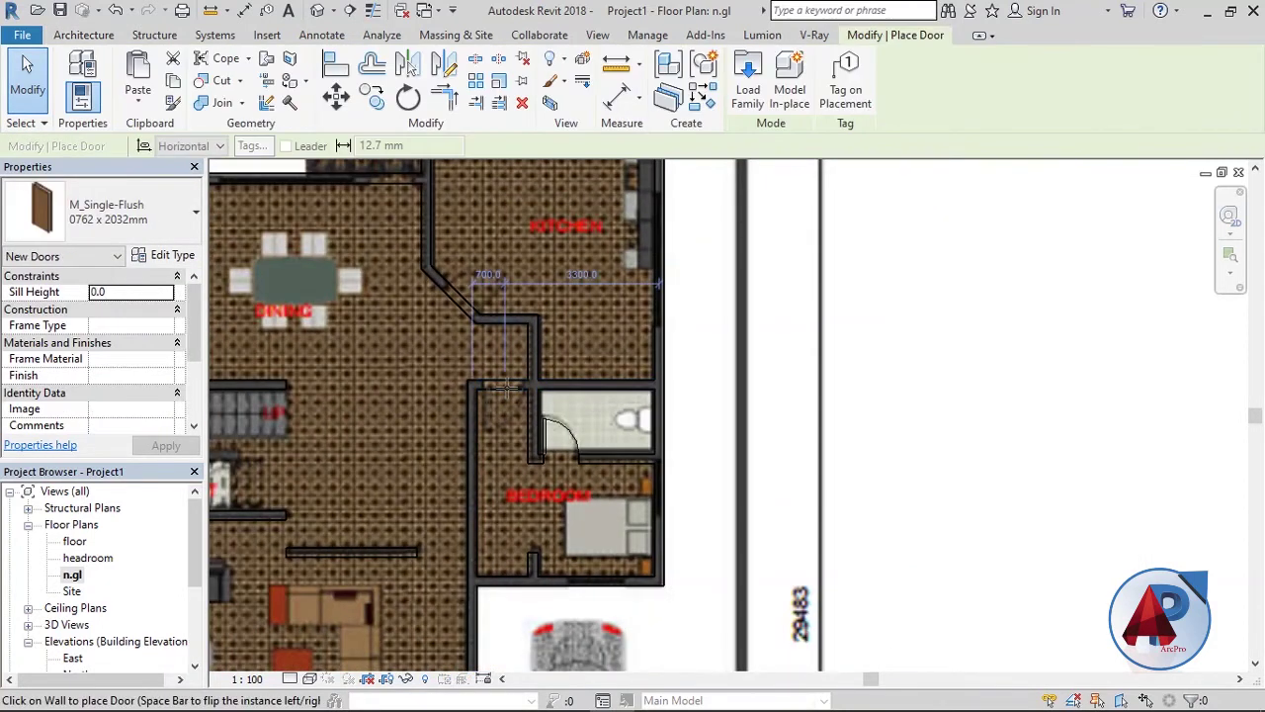
click(119, 213)
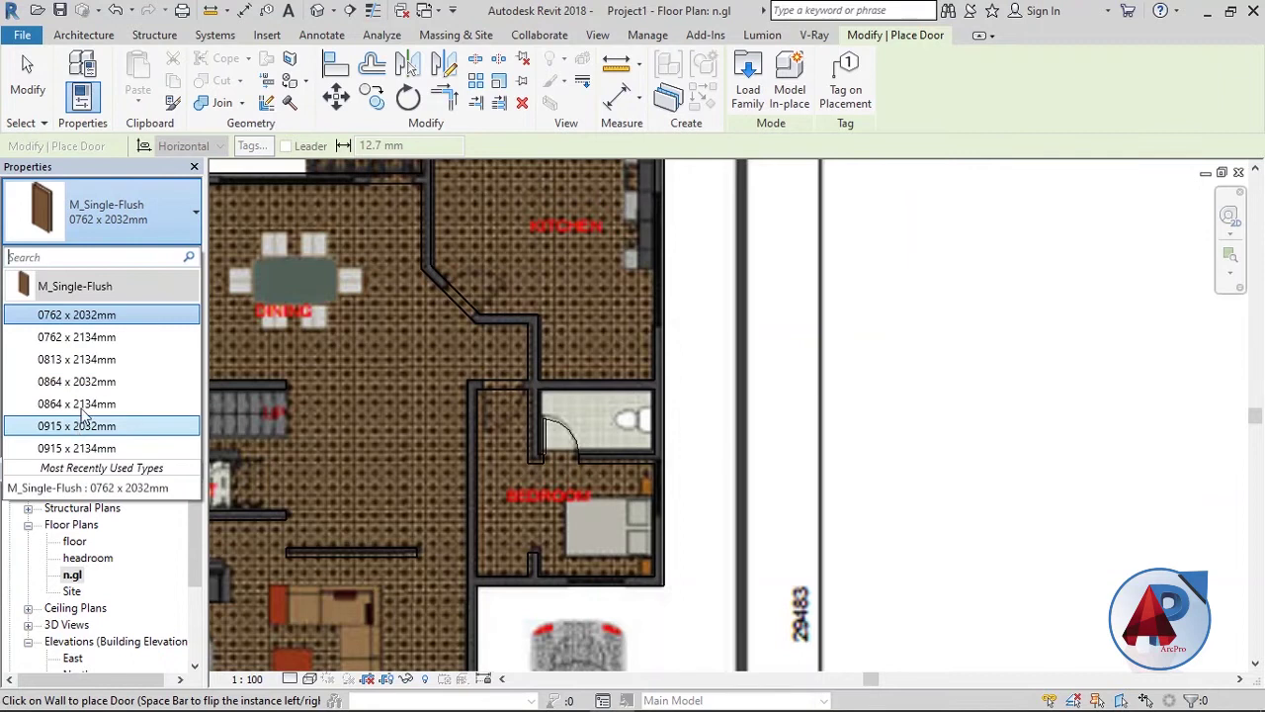
click(99, 403)
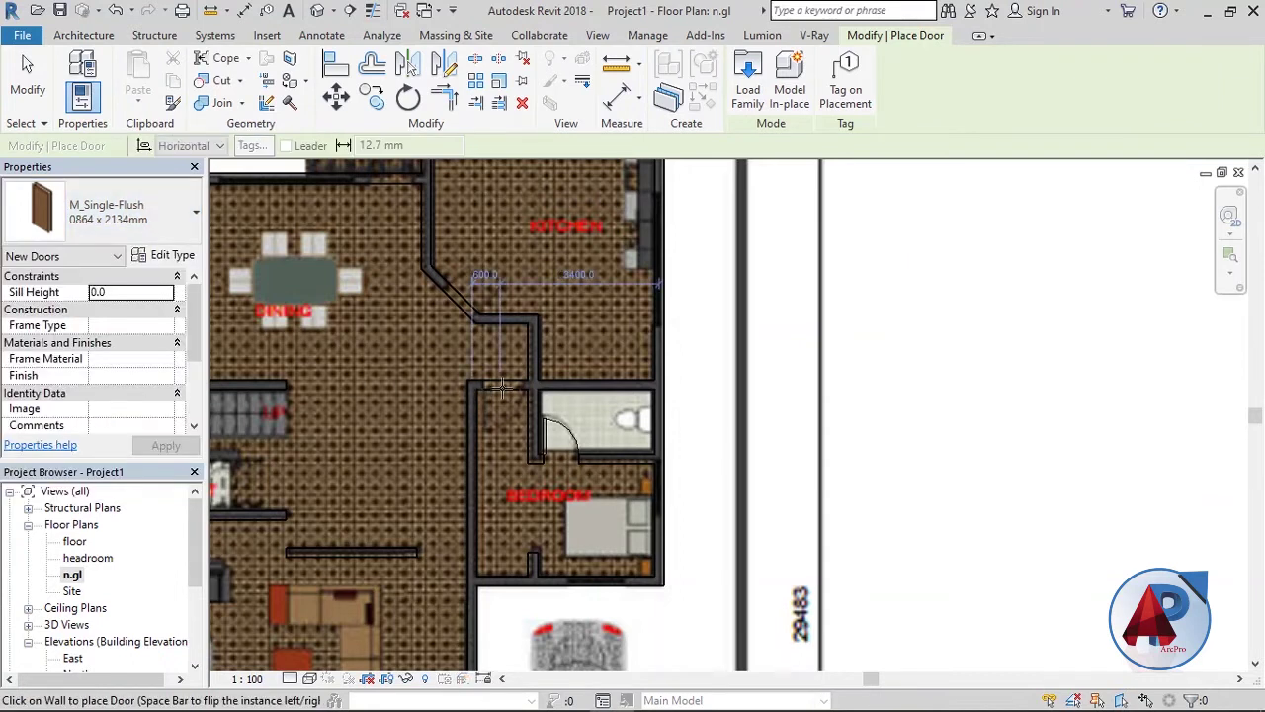
Place the 0864 x 2134mm door in the wall between dining and kitchen beside the bathroom.
scroll(498, 519, down, 3)
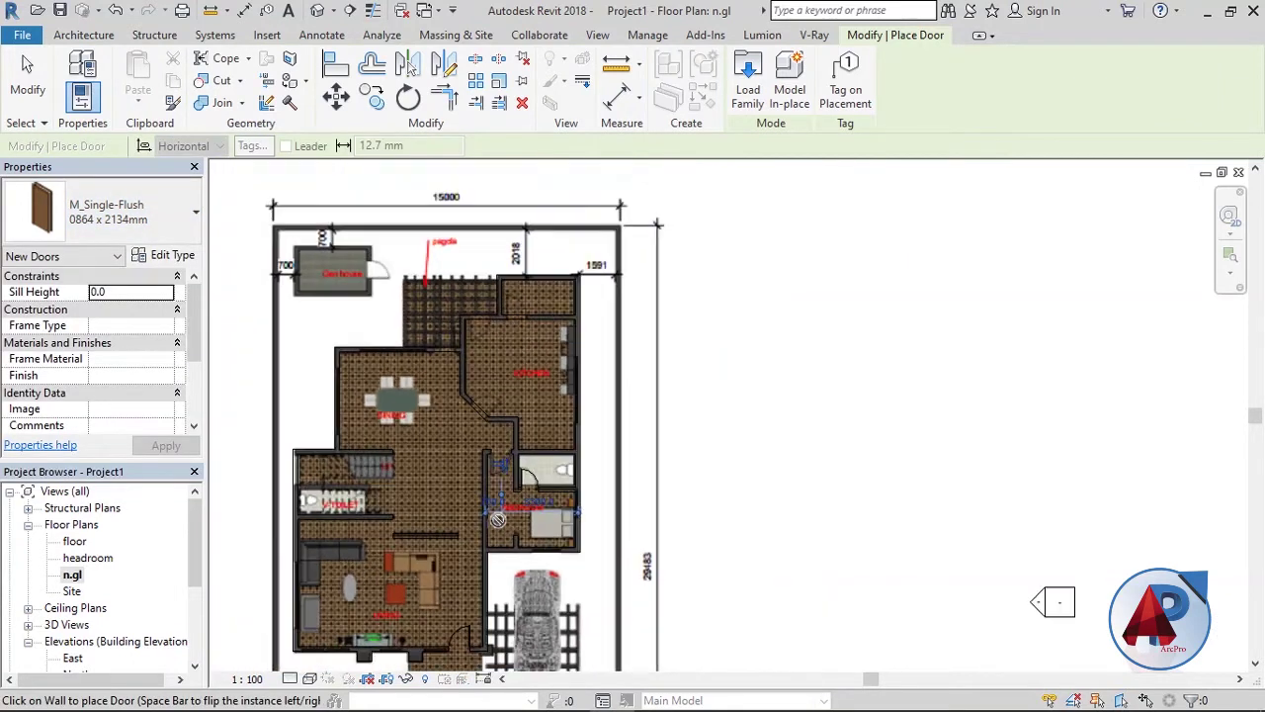
scroll(513, 335, up, 3)
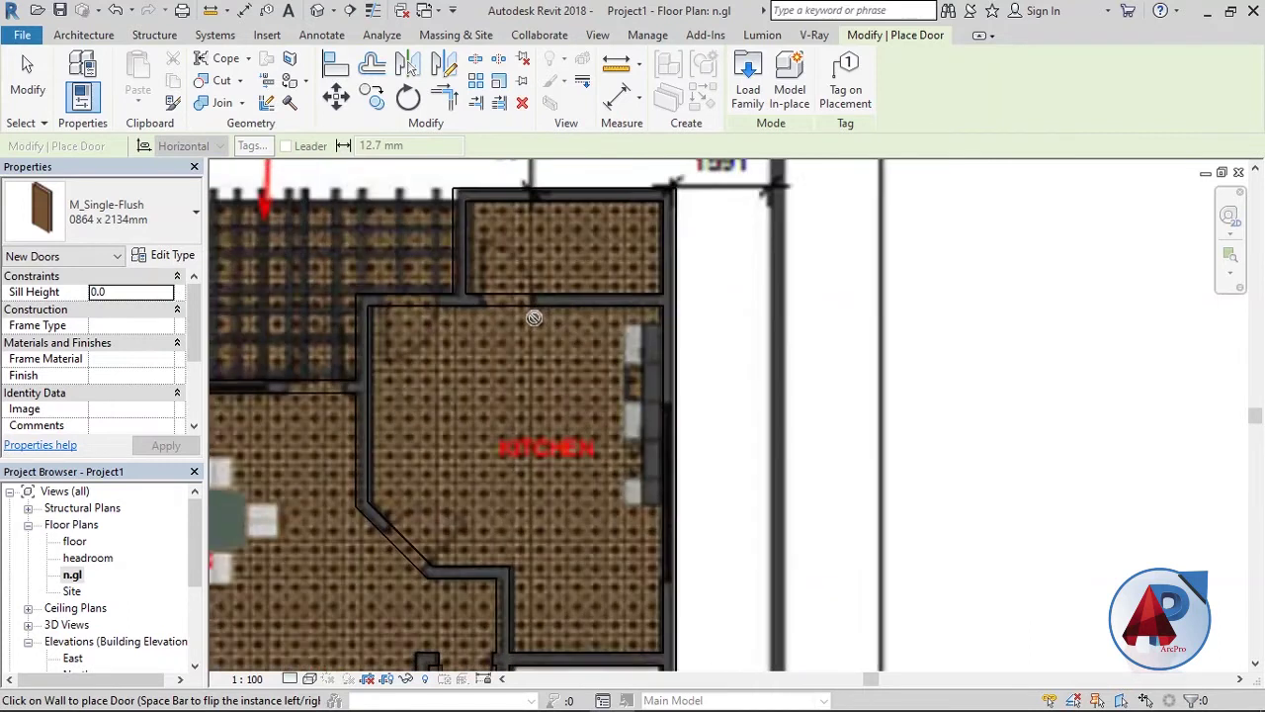
scroll(513, 335, up, 2)
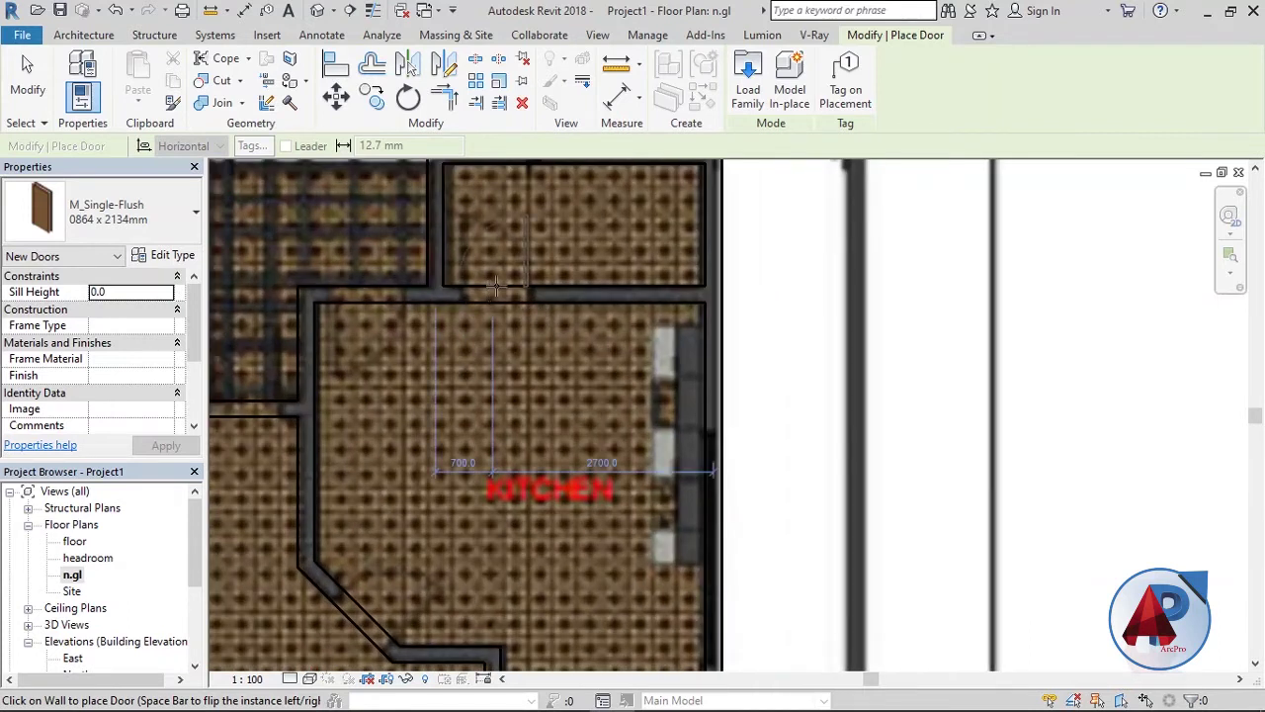
scroll(587, 359, down, 3)
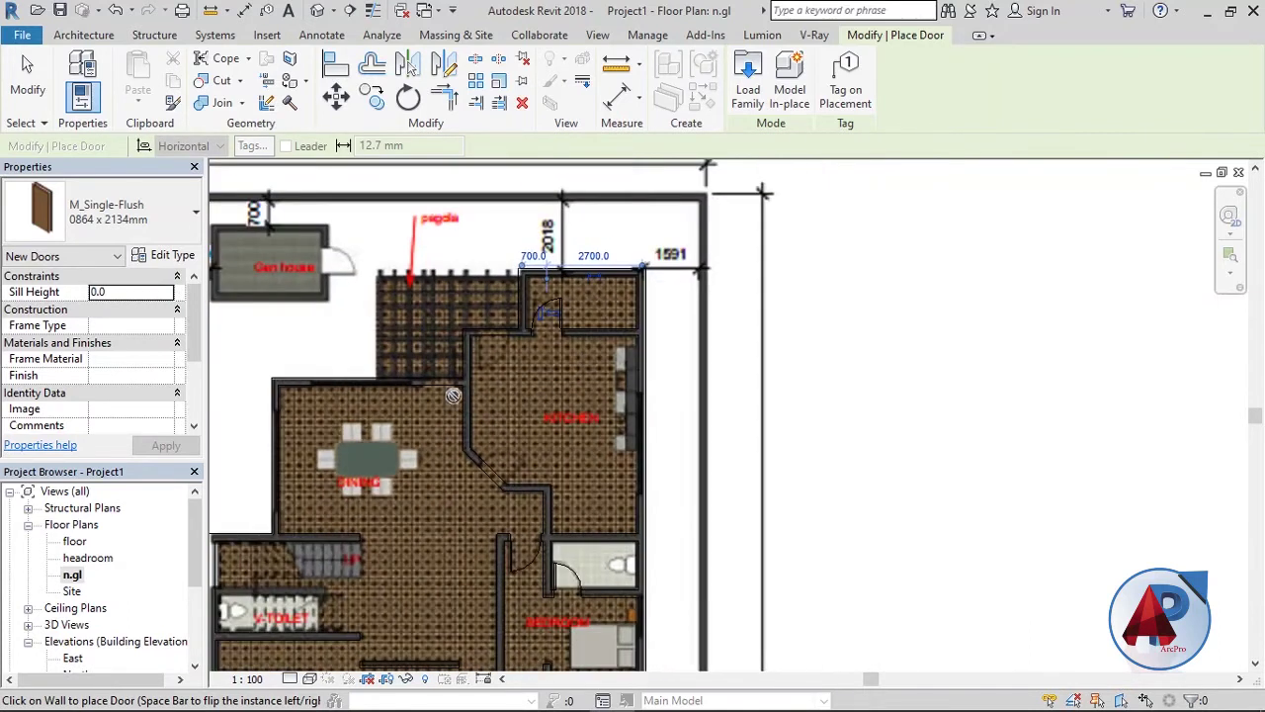
scroll(452, 396, up, 2)
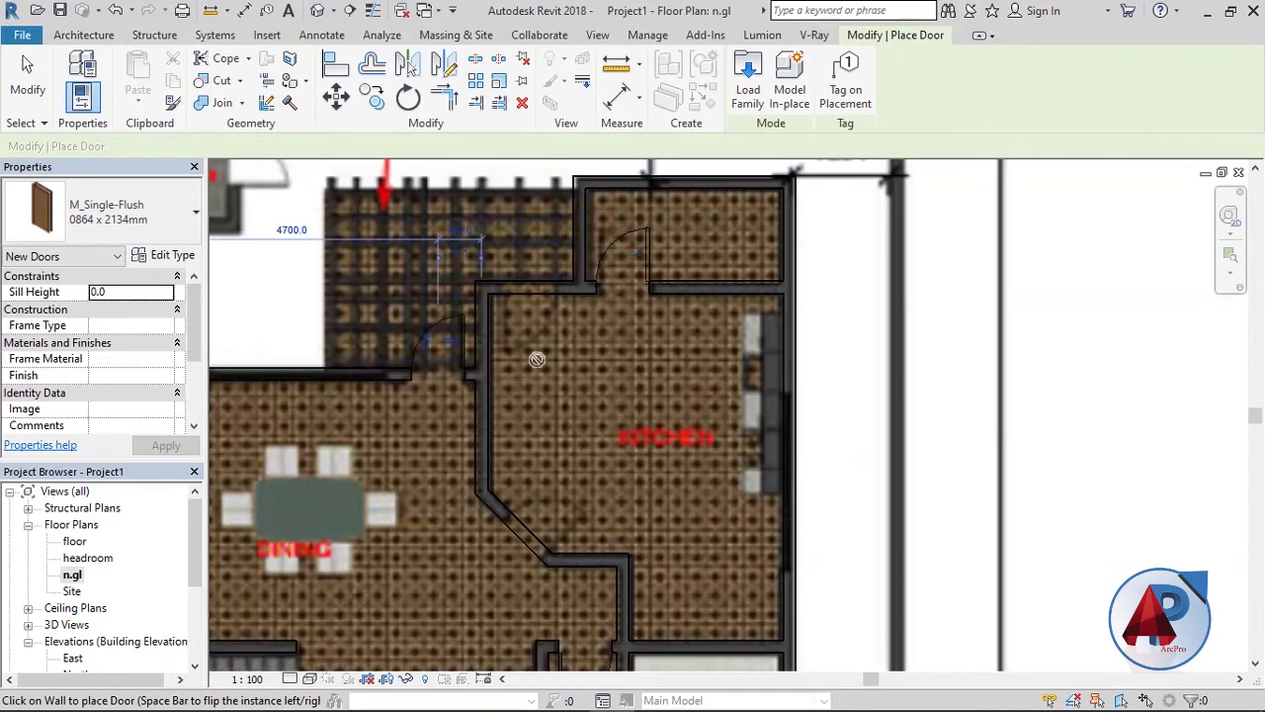
scroll(536, 359, down, 3)
scroll(536, 439, up, 3)
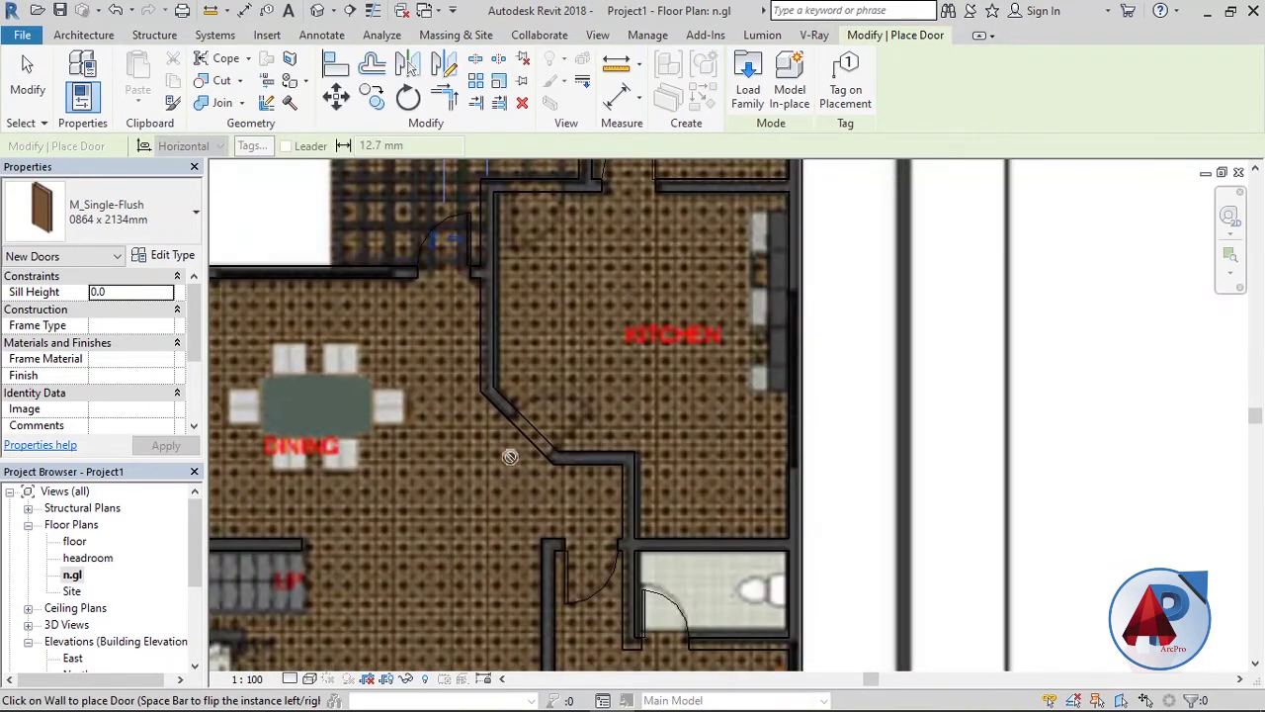
scroll(534, 428, down, 1)
scroll(535, 428, down, 2)
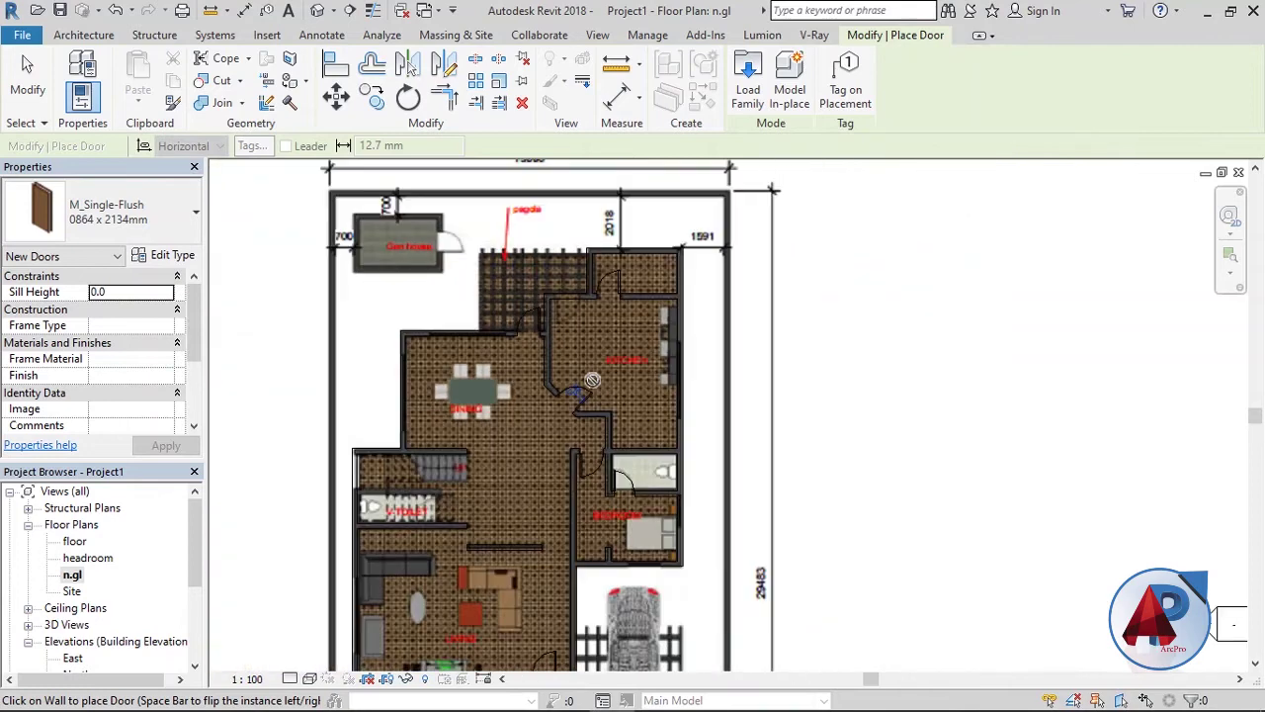
scroll(522, 582, up, 3)
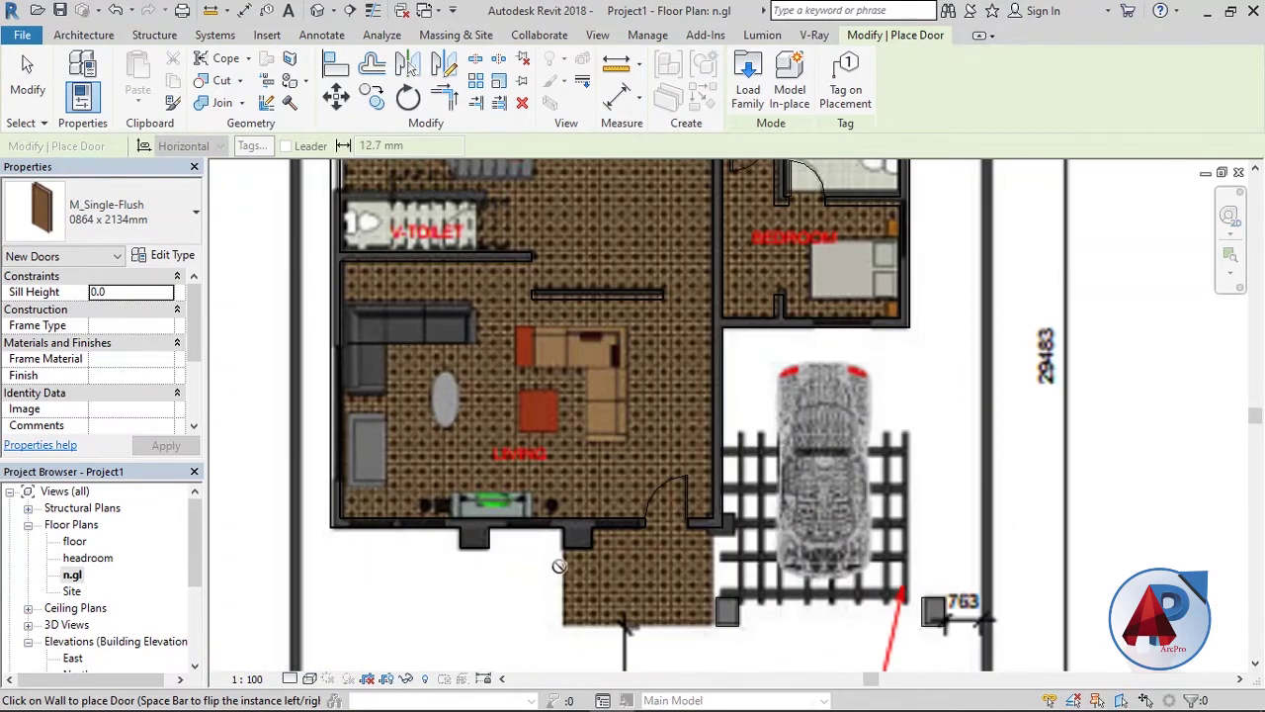
scroll(442, 549, down, 3)
click(575, 377)
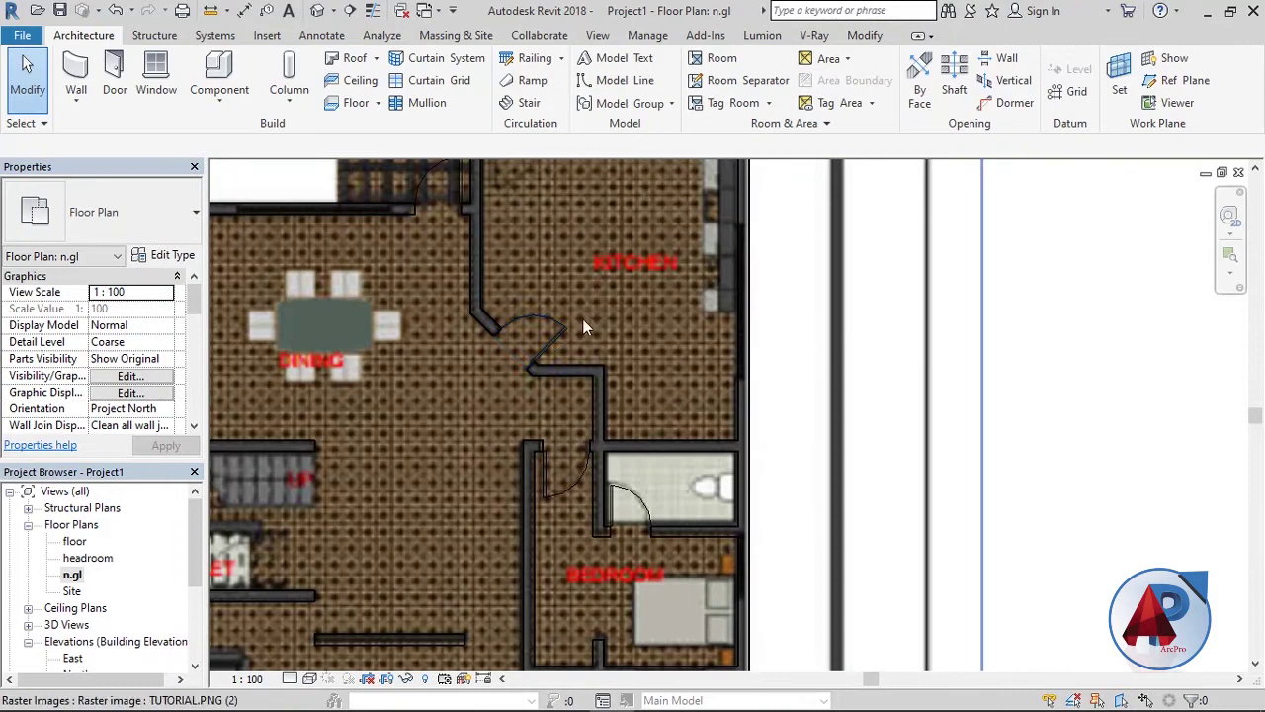
scroll(582, 319, down, 4)
scroll(583, 317, down, 2)
scroll(586, 322, up, 3)
scroll(551, 315, up, 1)
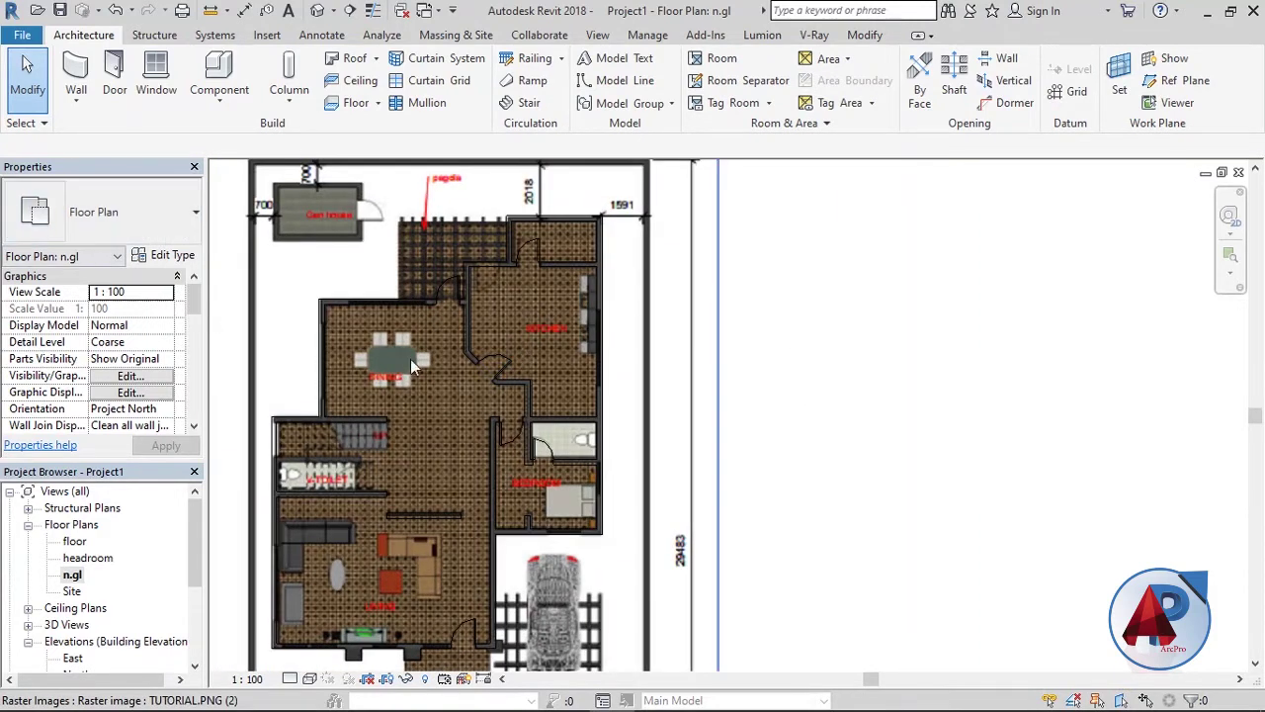
Open the {3D} view and set its visual style to Realistic.
click(502, 368)
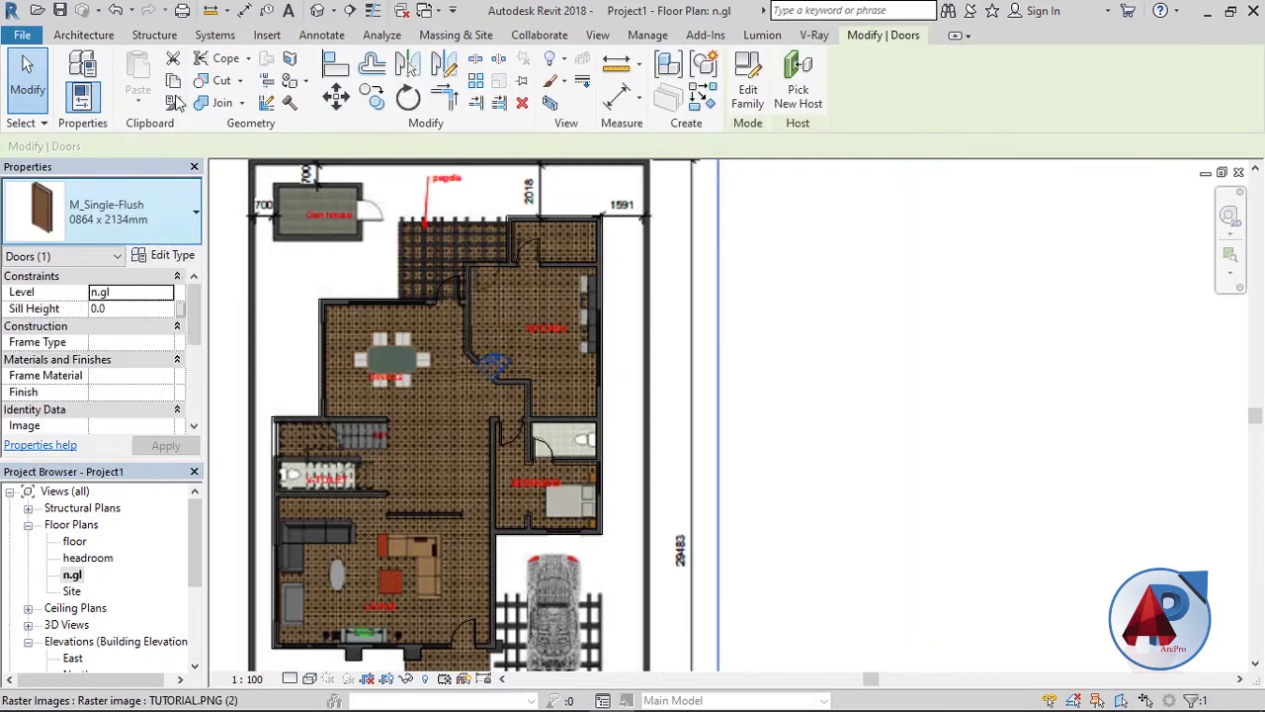
click(317, 10)
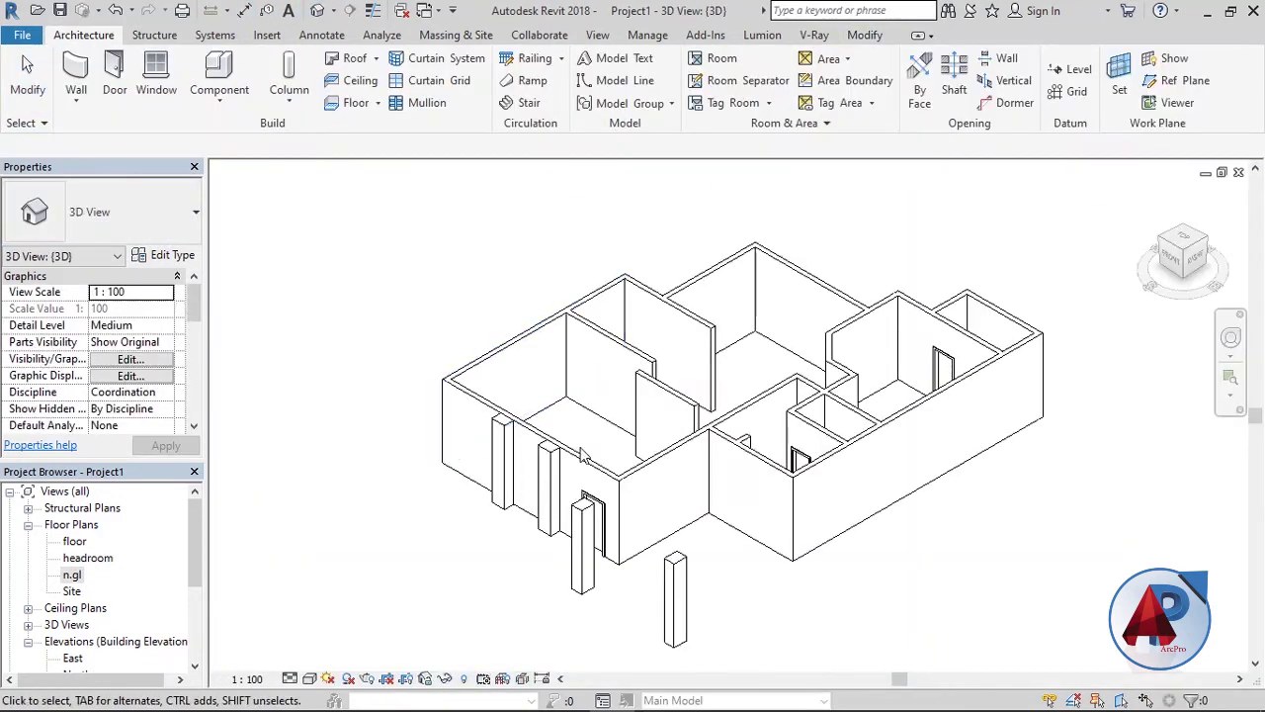
click(307, 679)
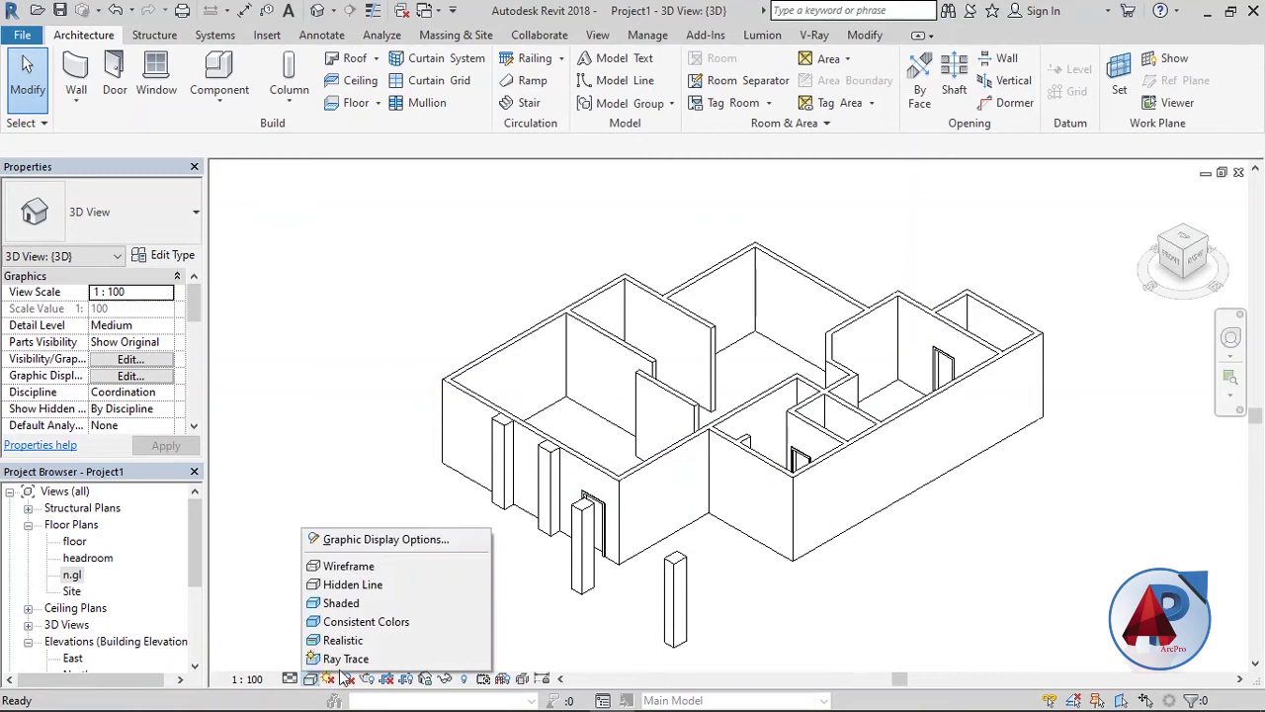
click(321, 556)
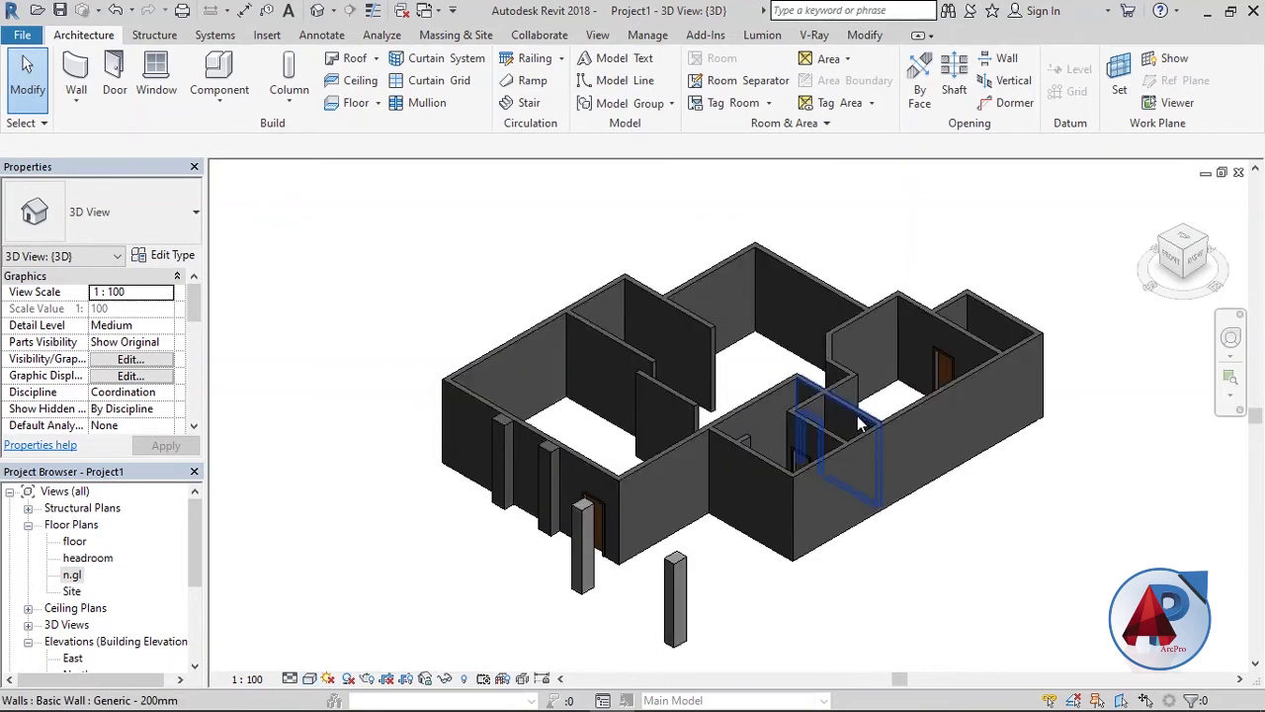
Orbit the house with the ViewCube to check the doors from front, back-left and isometric.
click(1174, 262)
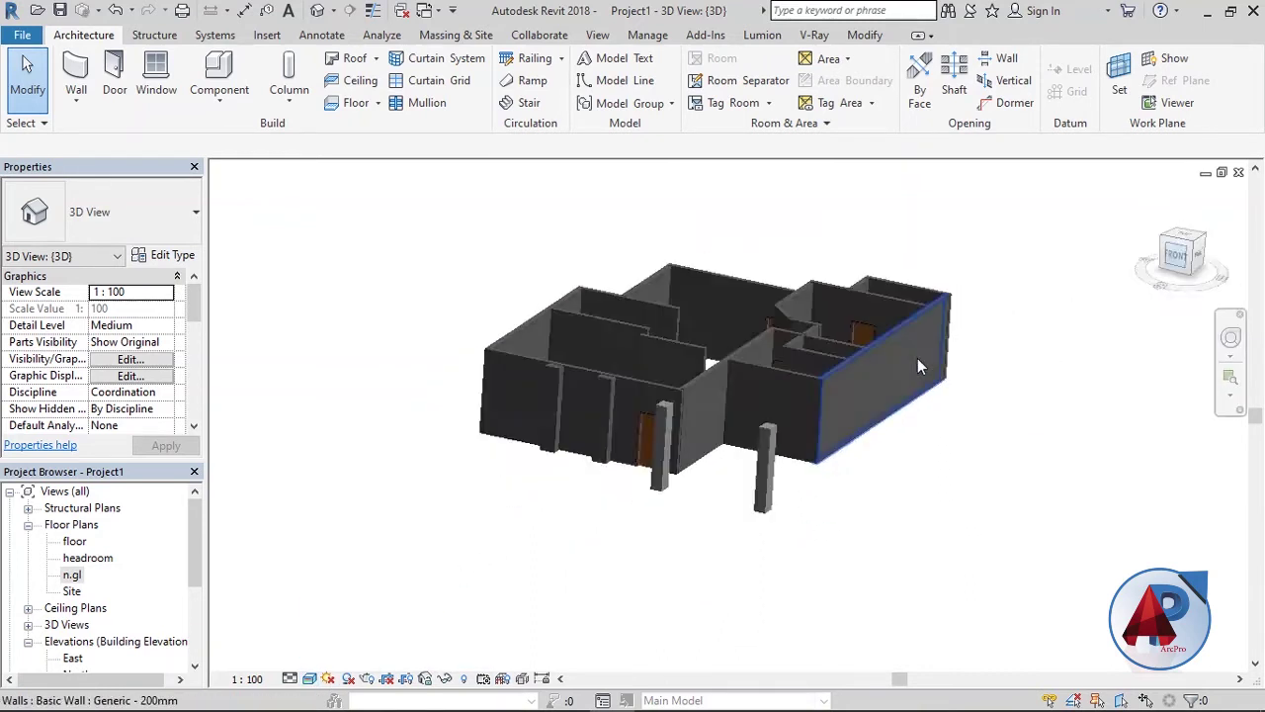
scroll(774, 534, up, 3)
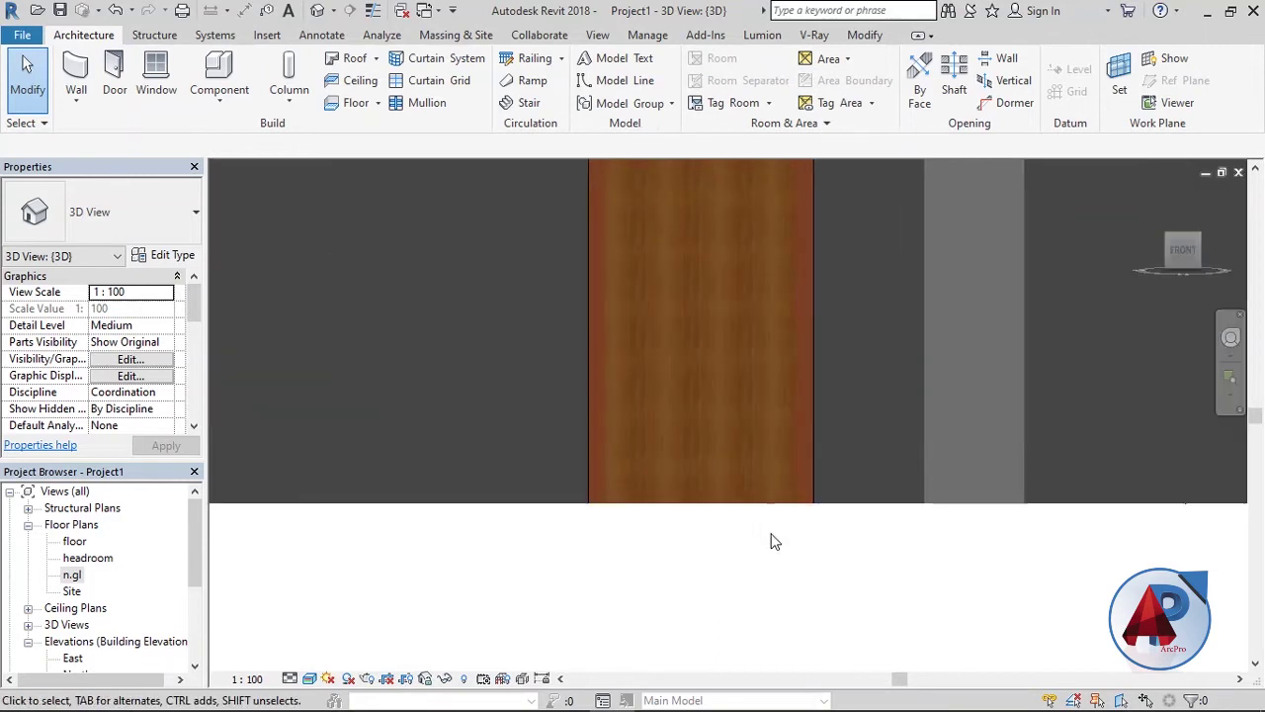
scroll(772, 539, up, 1)
scroll(772, 538, up, 2)
scroll(742, 436, up, 2)
scroll(649, 387, down, 1)
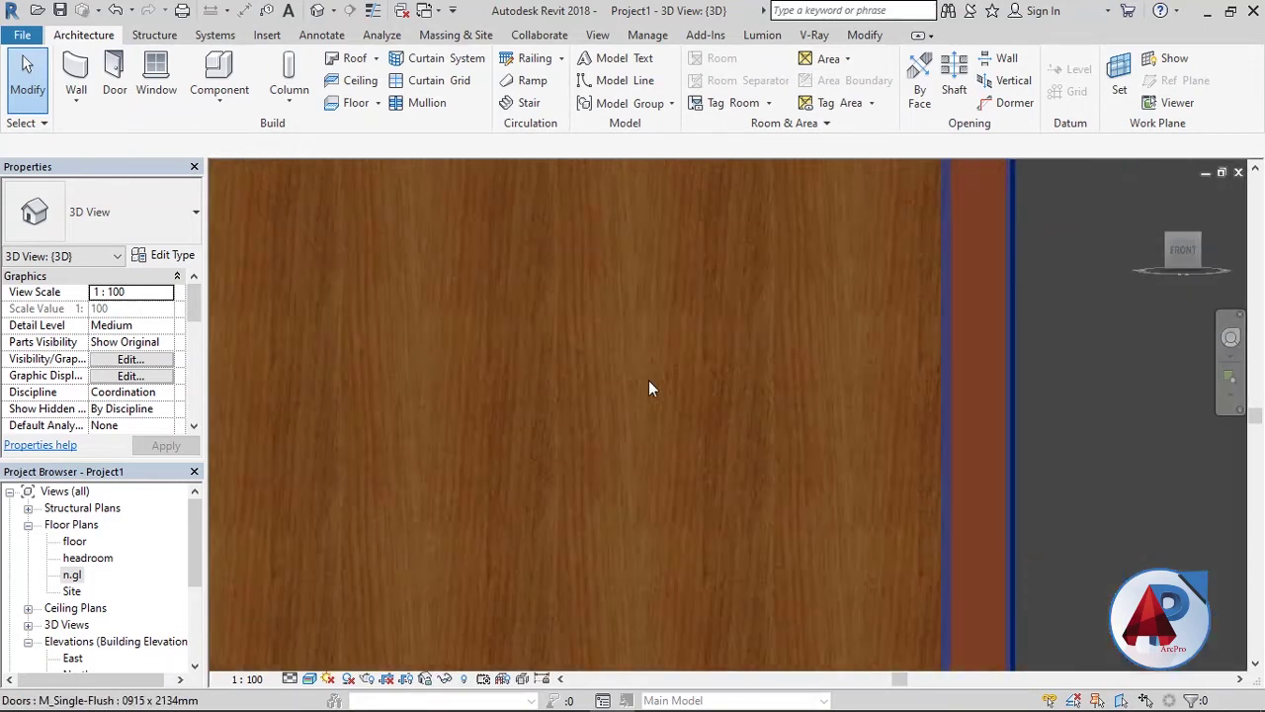
scroll(649, 387, down, 3)
scroll(650, 387, down, 2)
scroll(648, 391, down, 1)
mouse_move(648, 391)
shift+middle_down()
mouse_move(431, 478)
mouse_move(548, 446)
shift+middle_up()
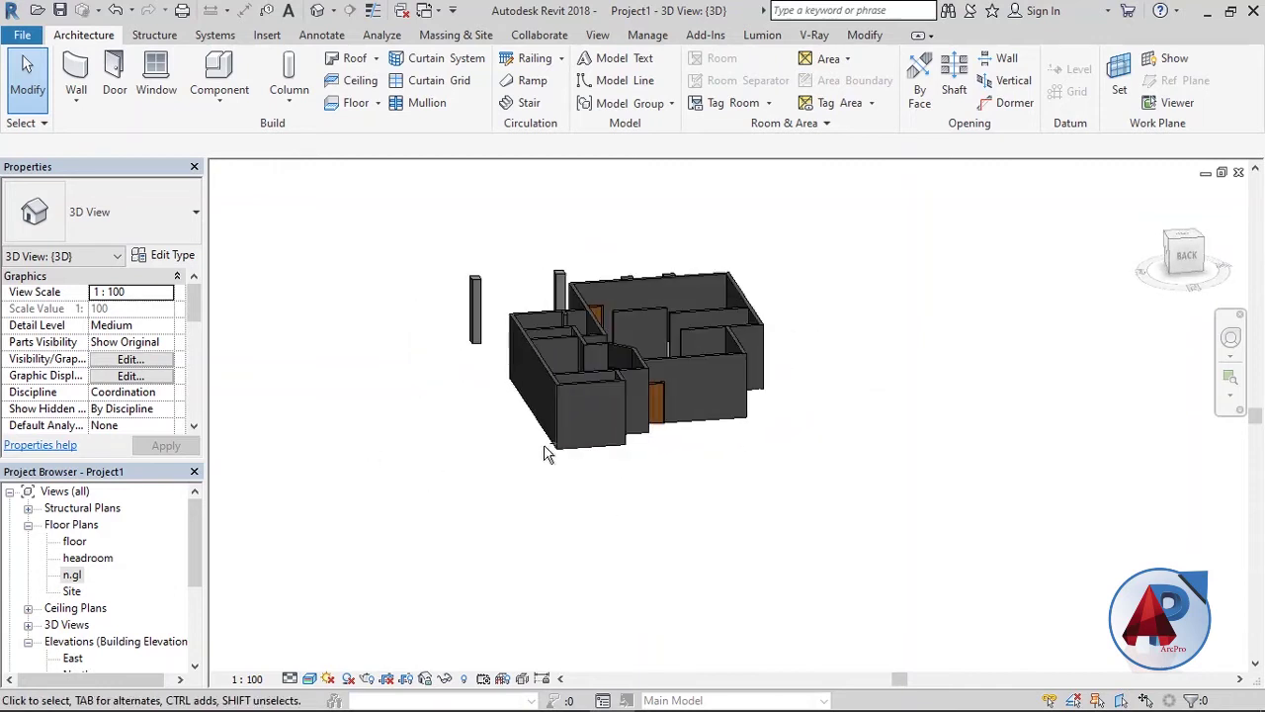
shift+middle_drag(836, 413, 669, 386)
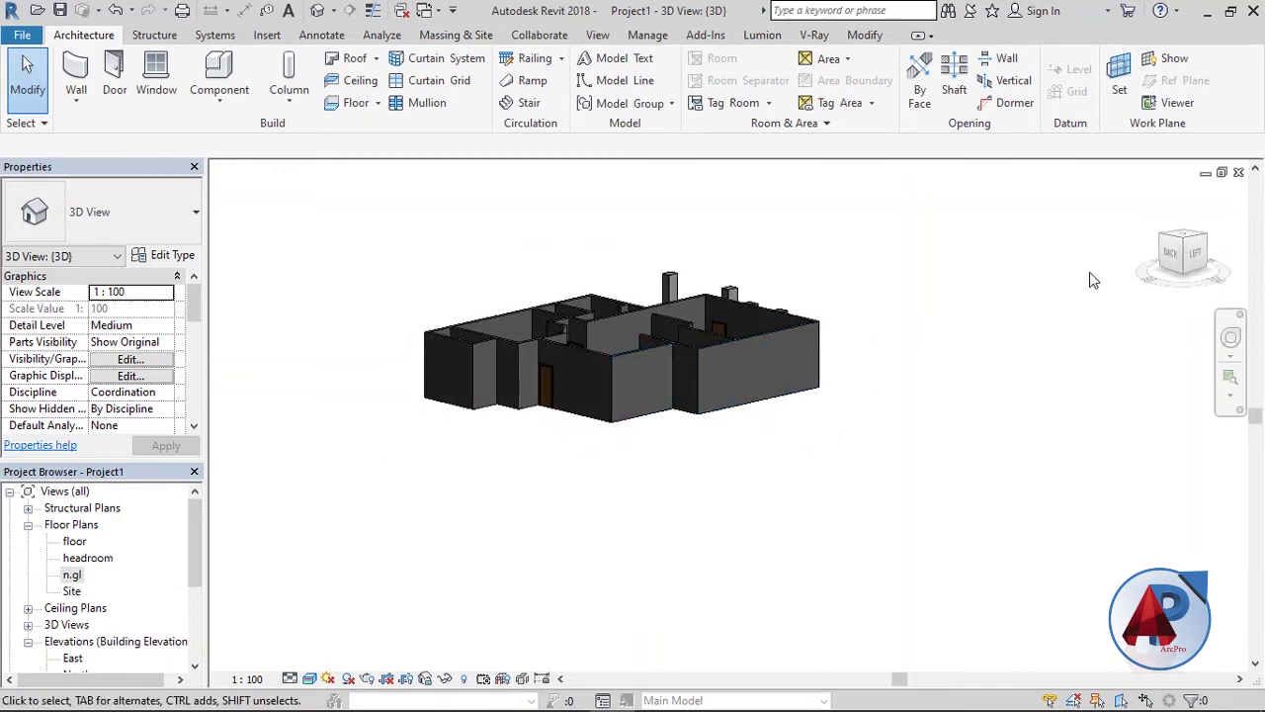
click(1189, 269)
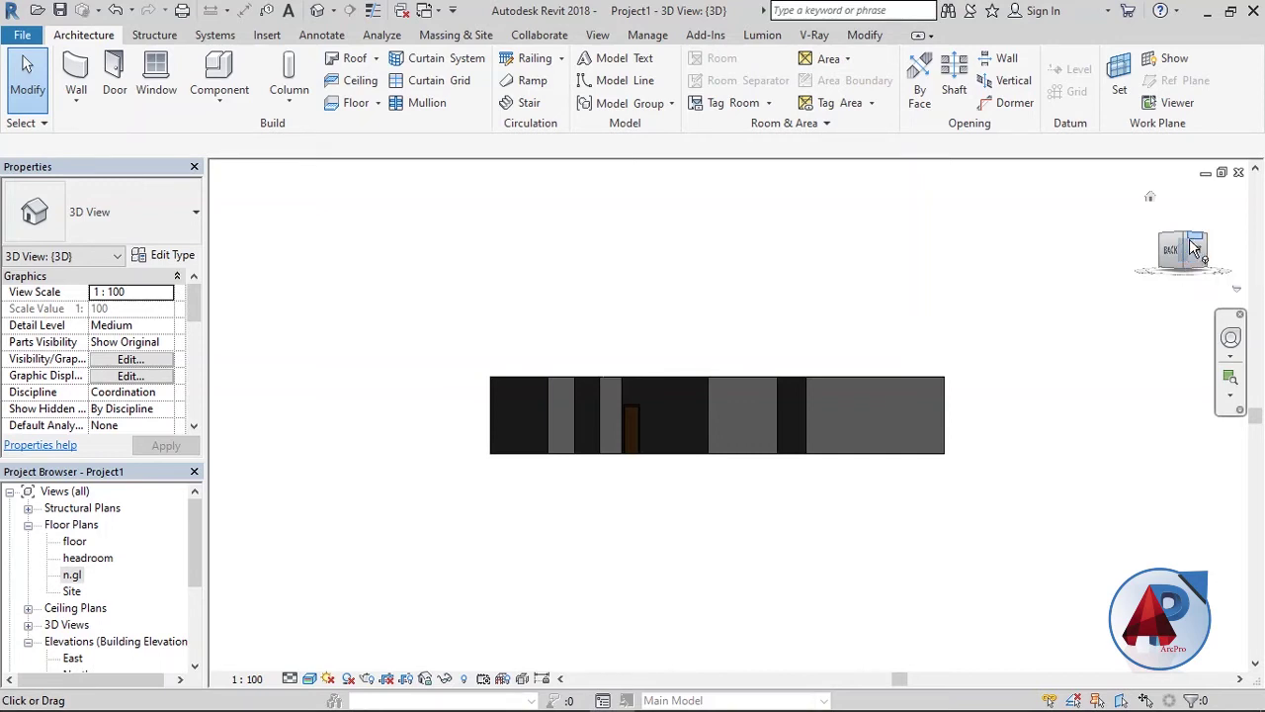
click(1192, 247)
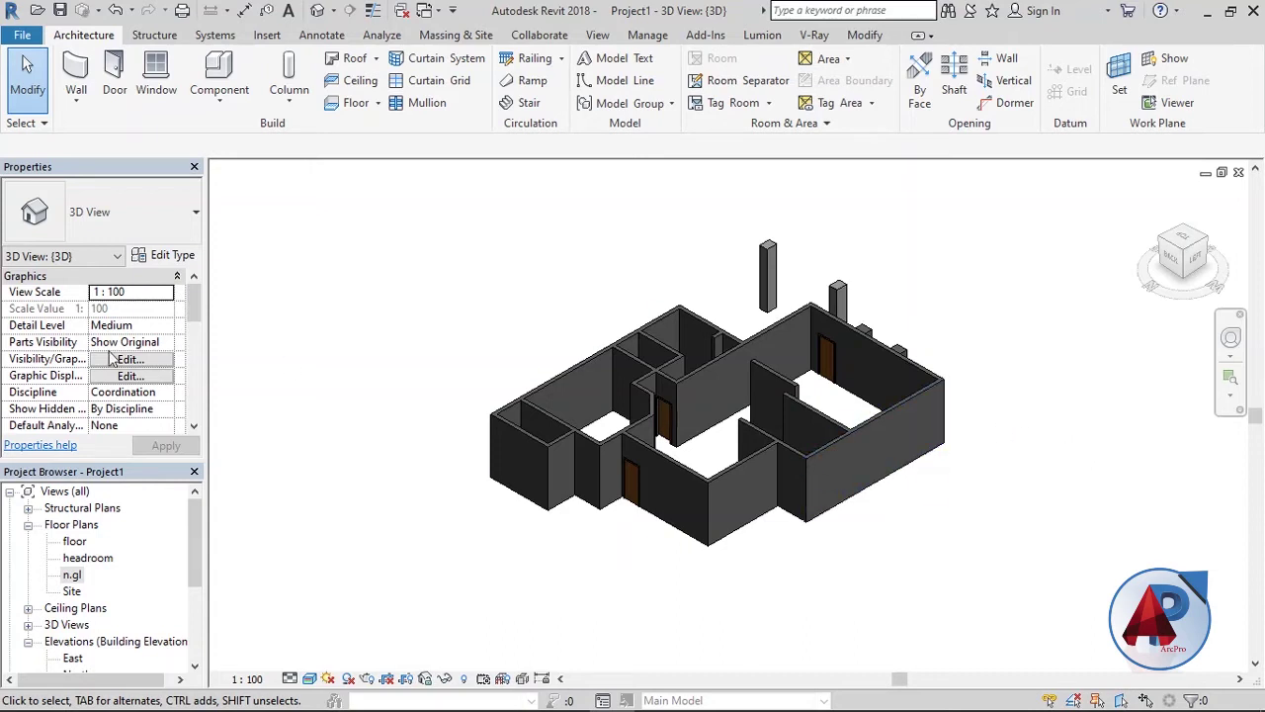
click(115, 71)
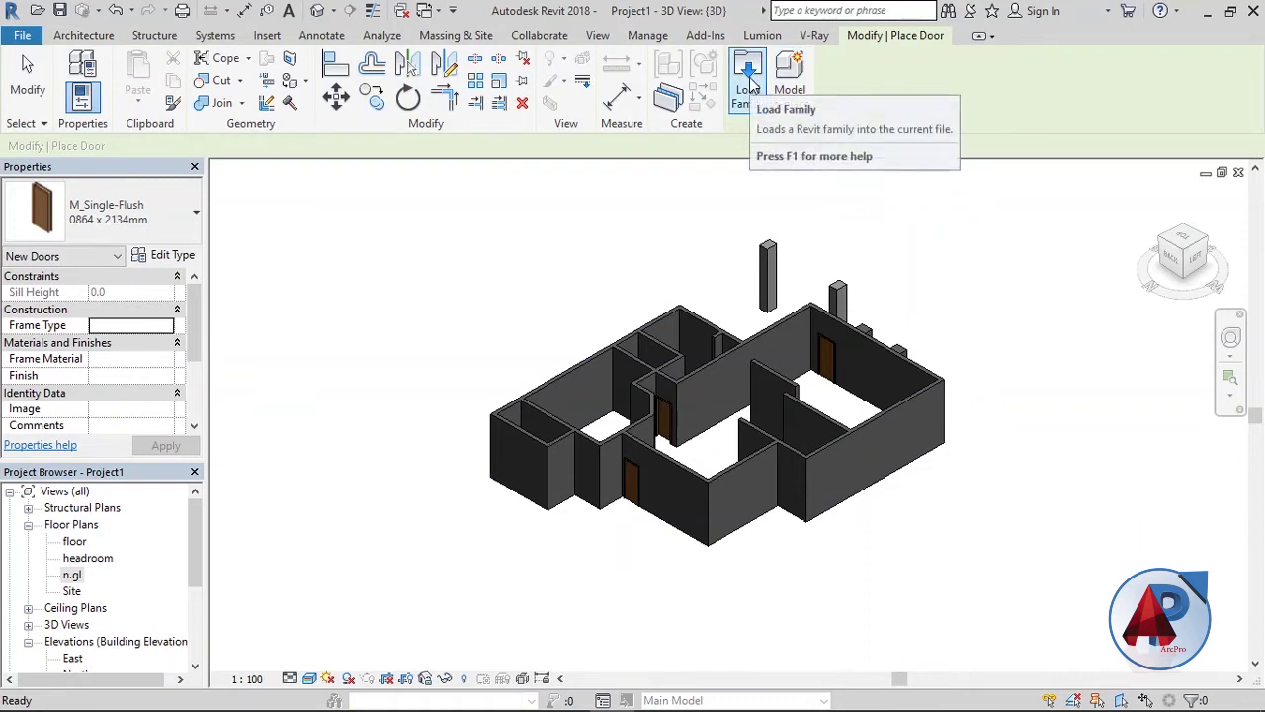
Start Load Family, browse the Desktop and check the bash folder before returning.
click(751, 84)
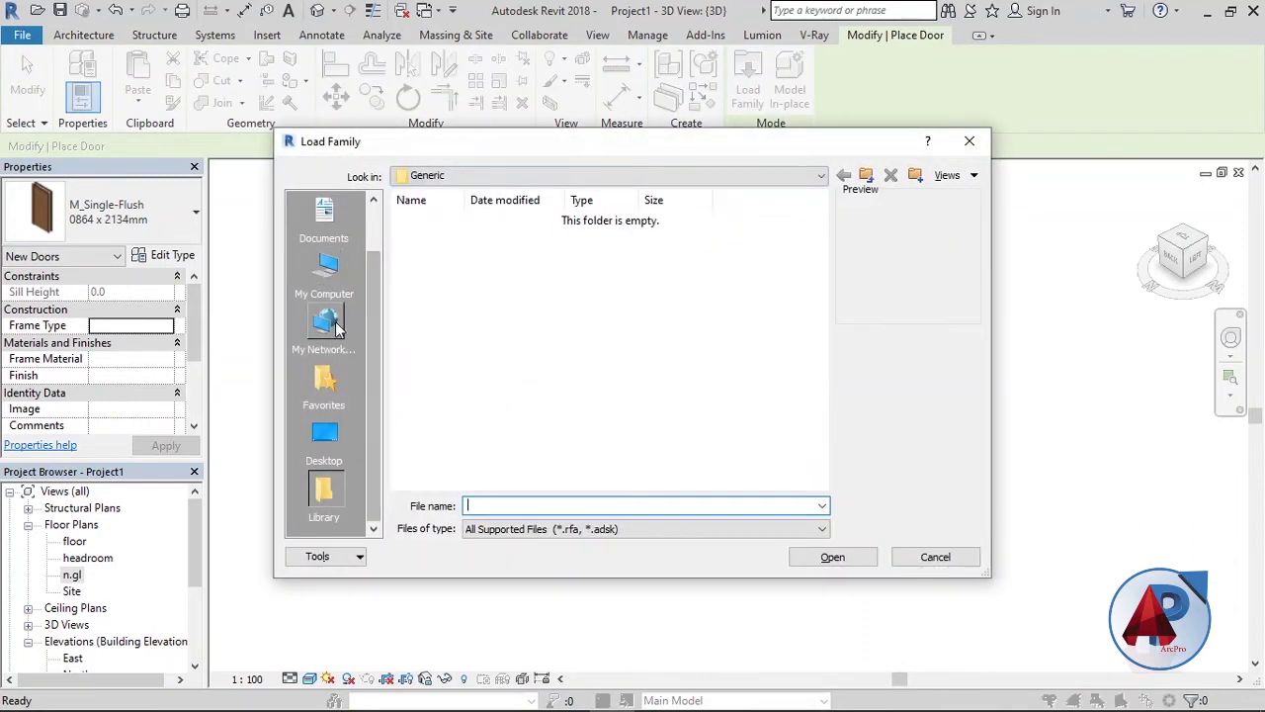
click(324, 443)
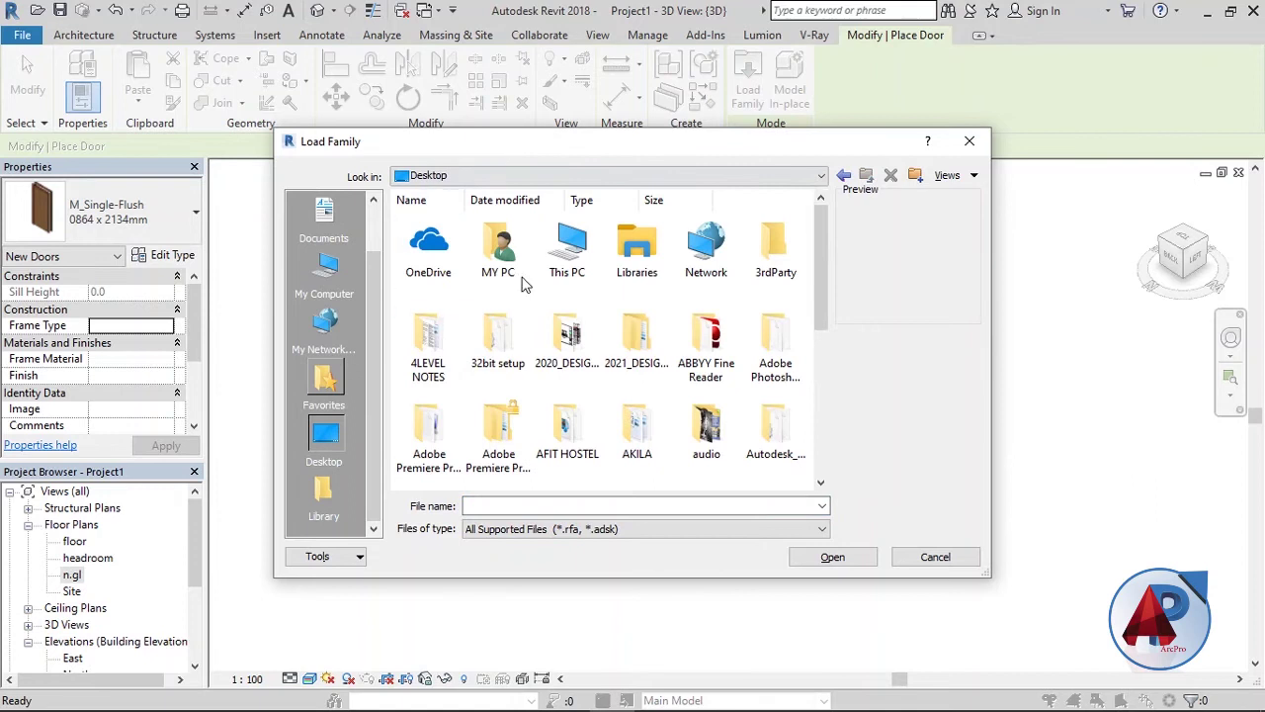
drag(825, 237, 823, 296)
double_click(431, 395)
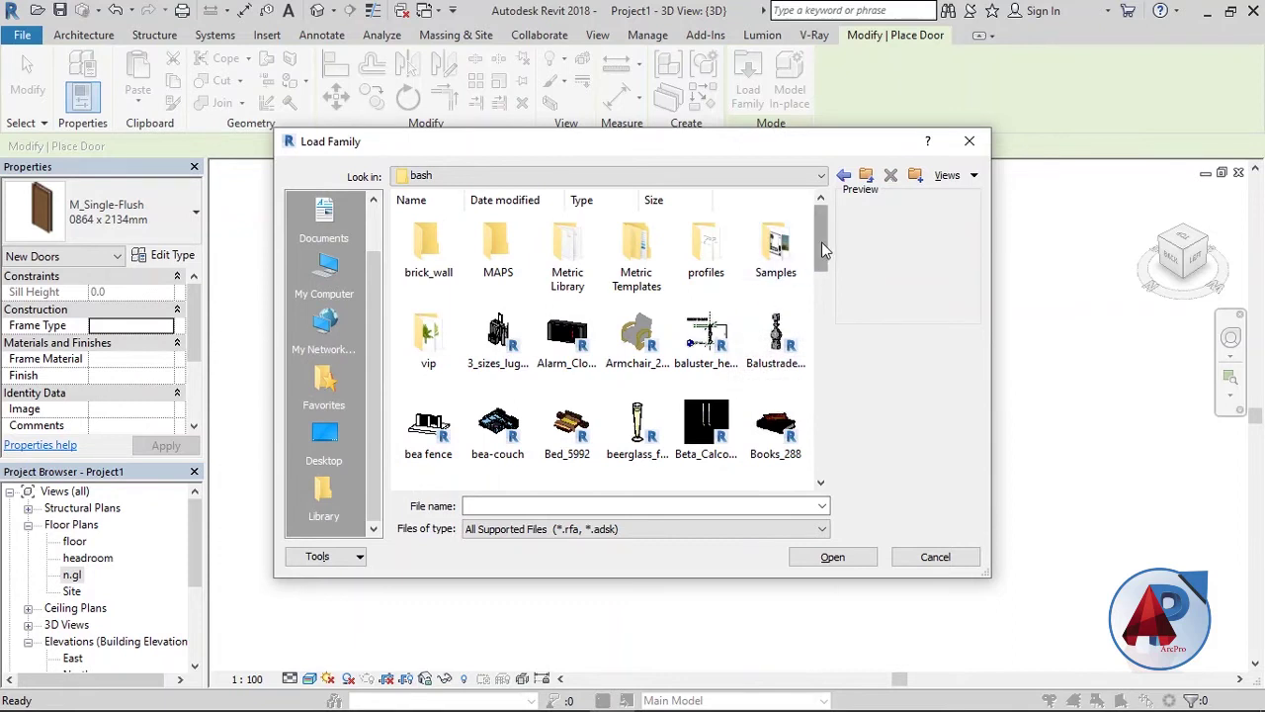
drag(824, 250, 821, 232)
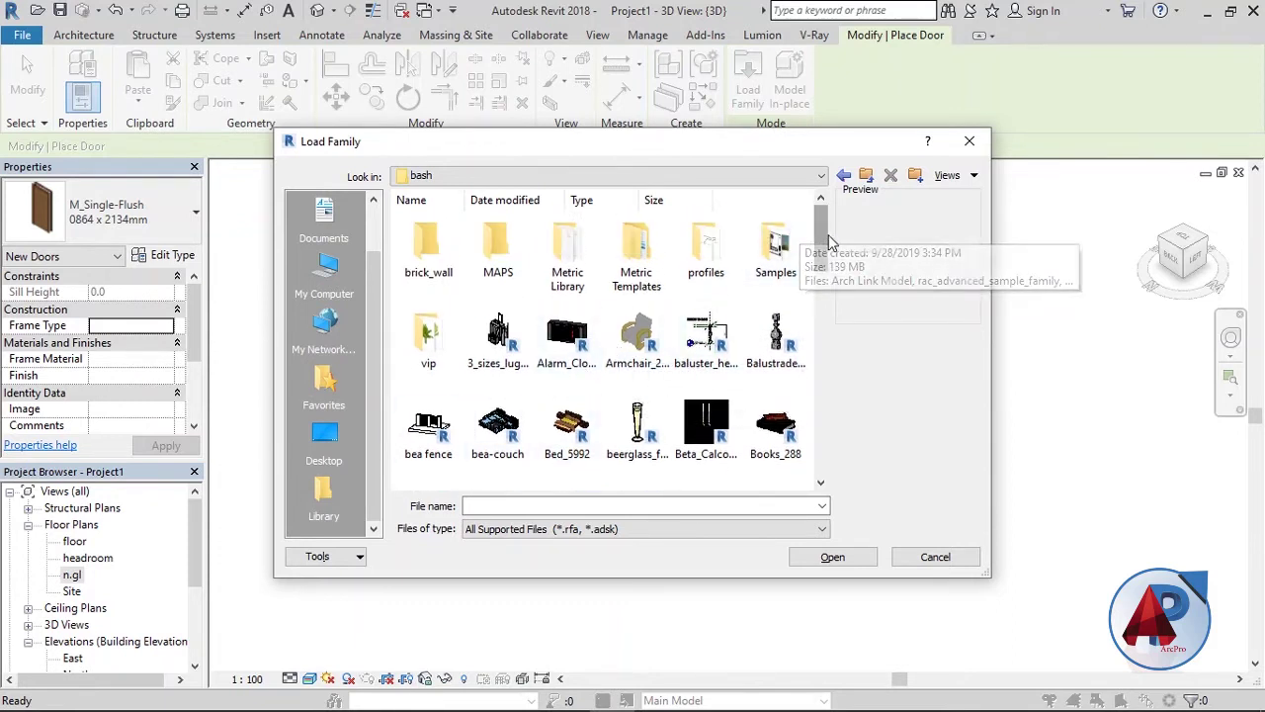
drag(826, 231, 818, 230)
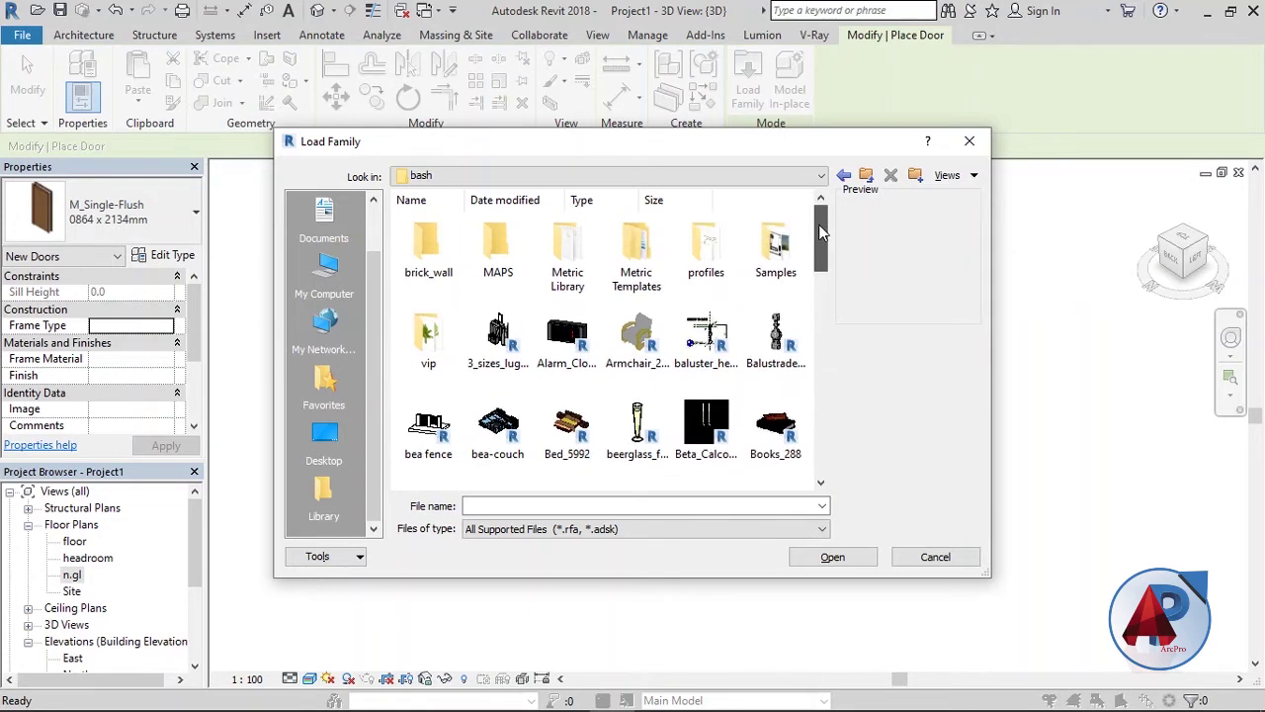
click(866, 175)
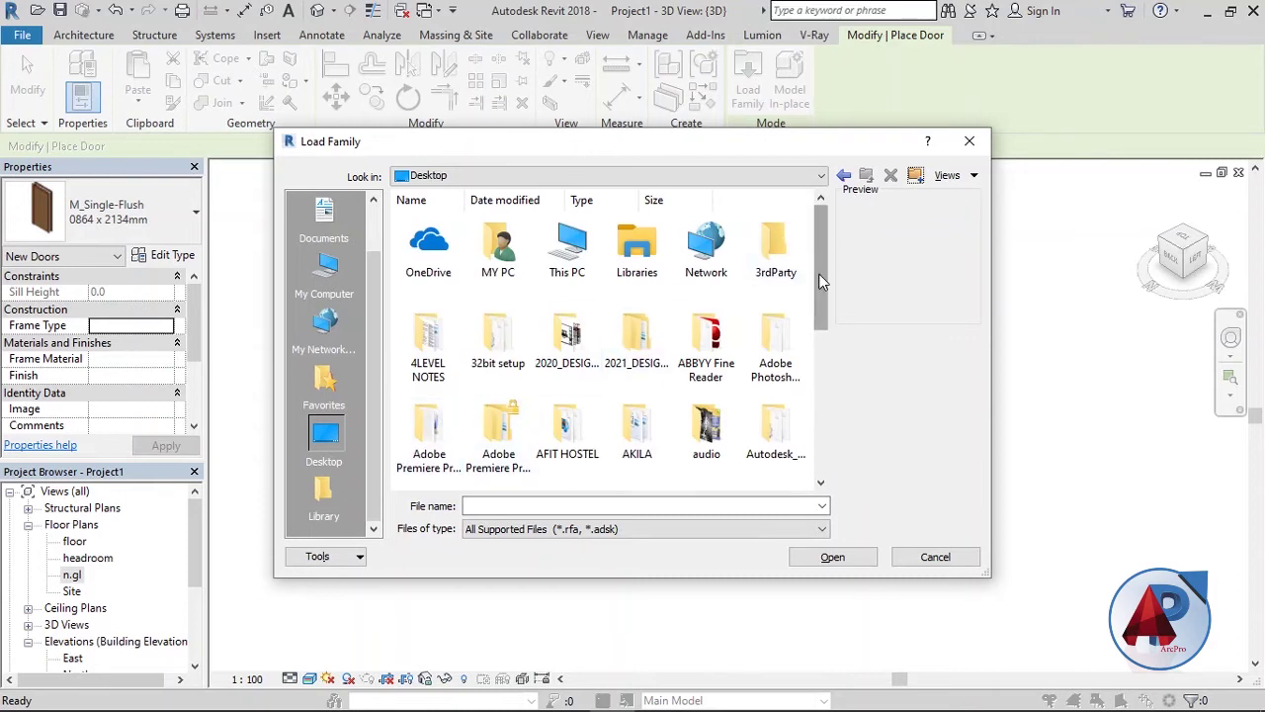
Open the Desktop's AKILA folder and then its revit-file subfolder.
drag(818, 273, 829, 444)
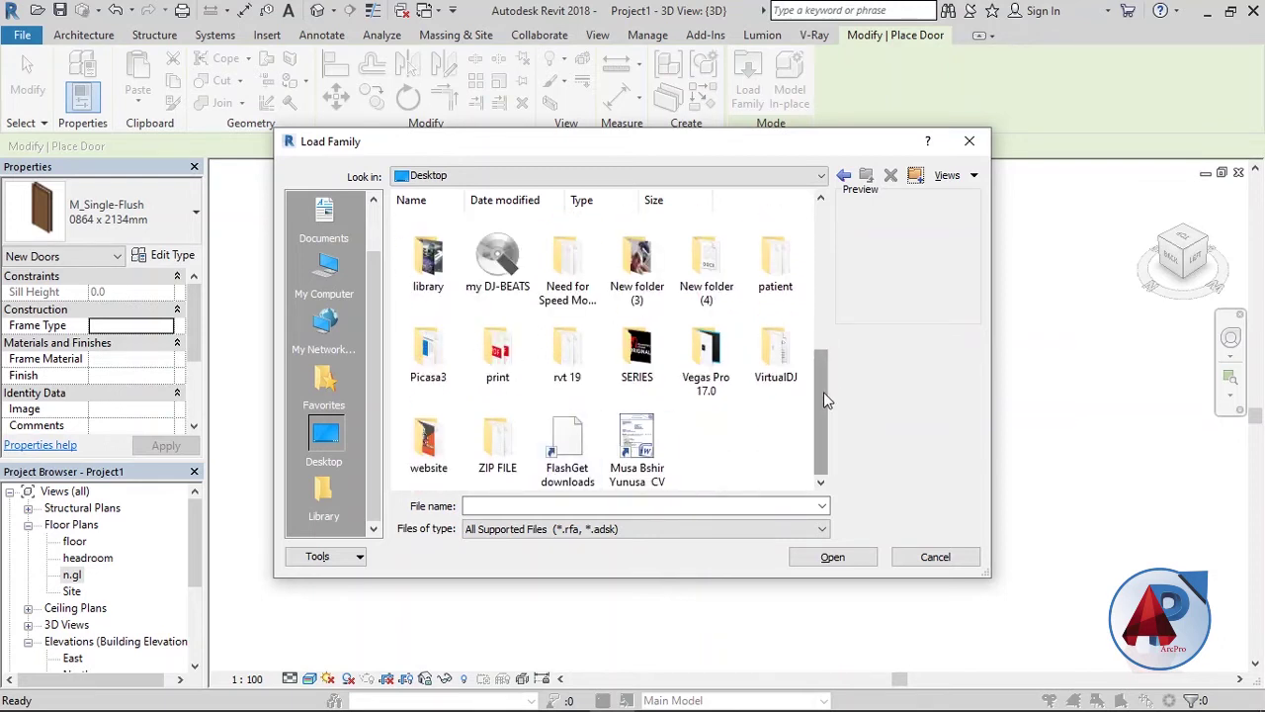
drag(825, 392, 820, 243)
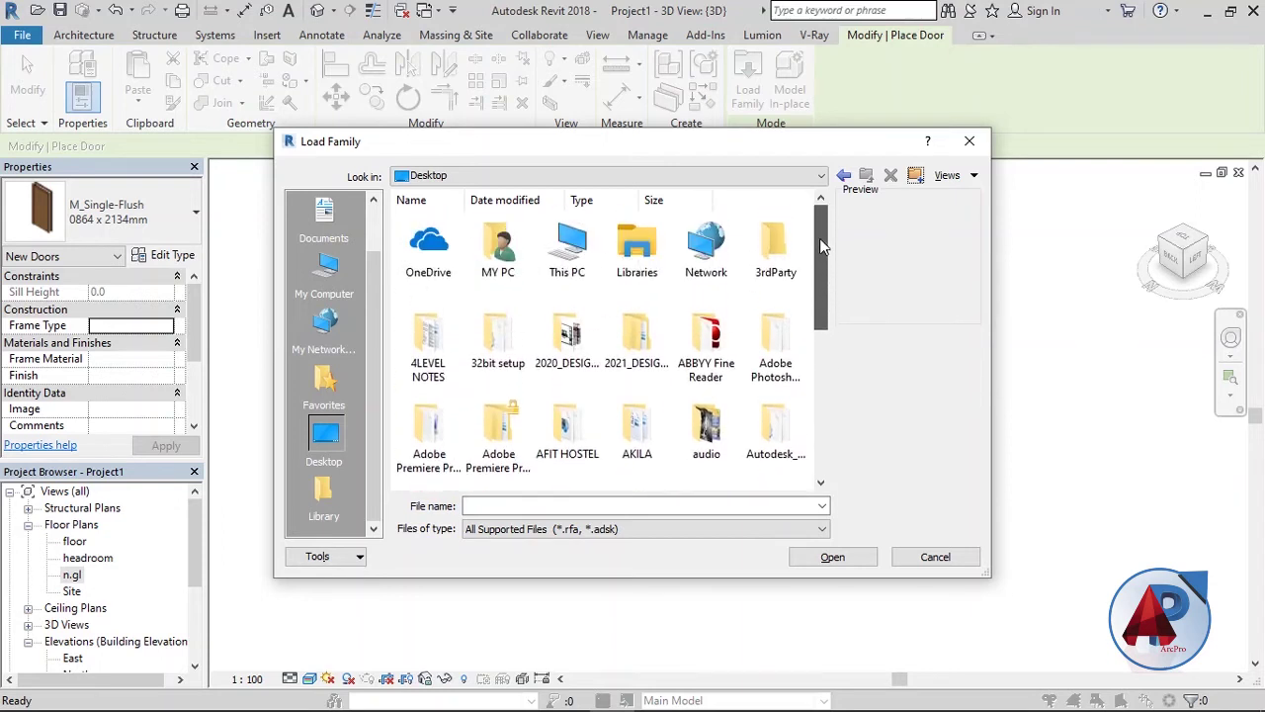
drag(820, 238, 820, 315)
double_click(638, 314)
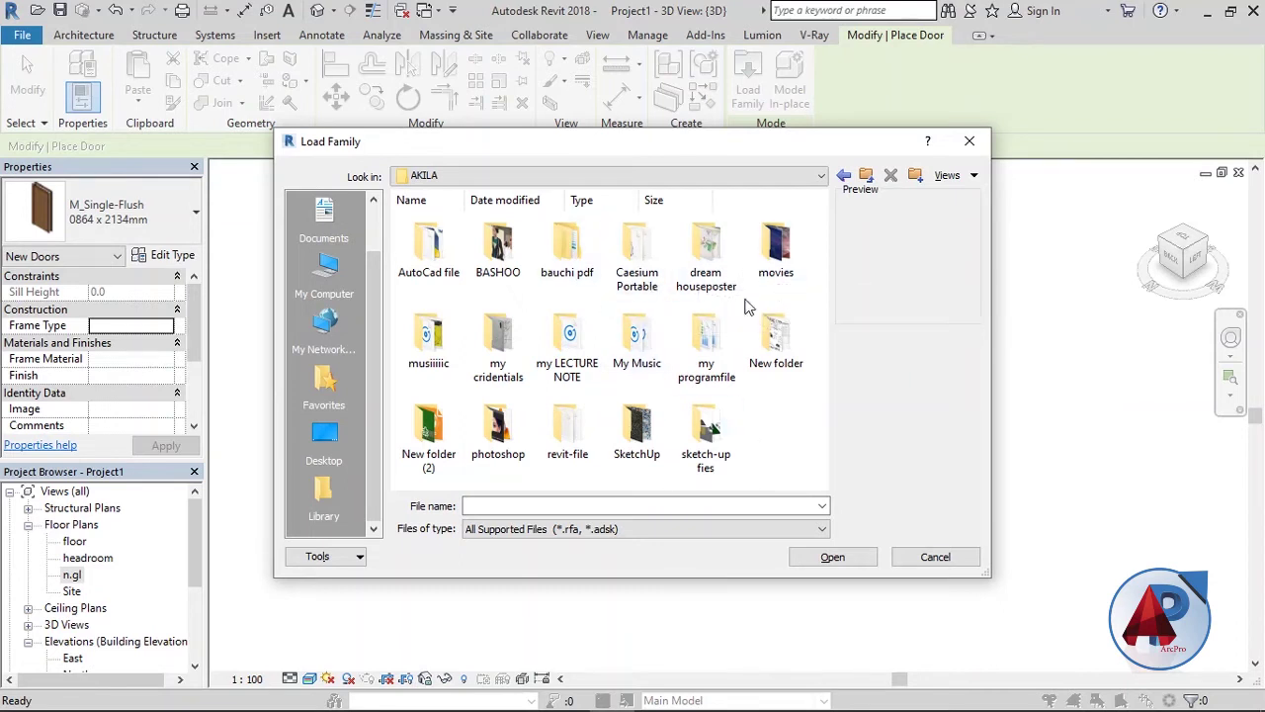
double_click(565, 440)
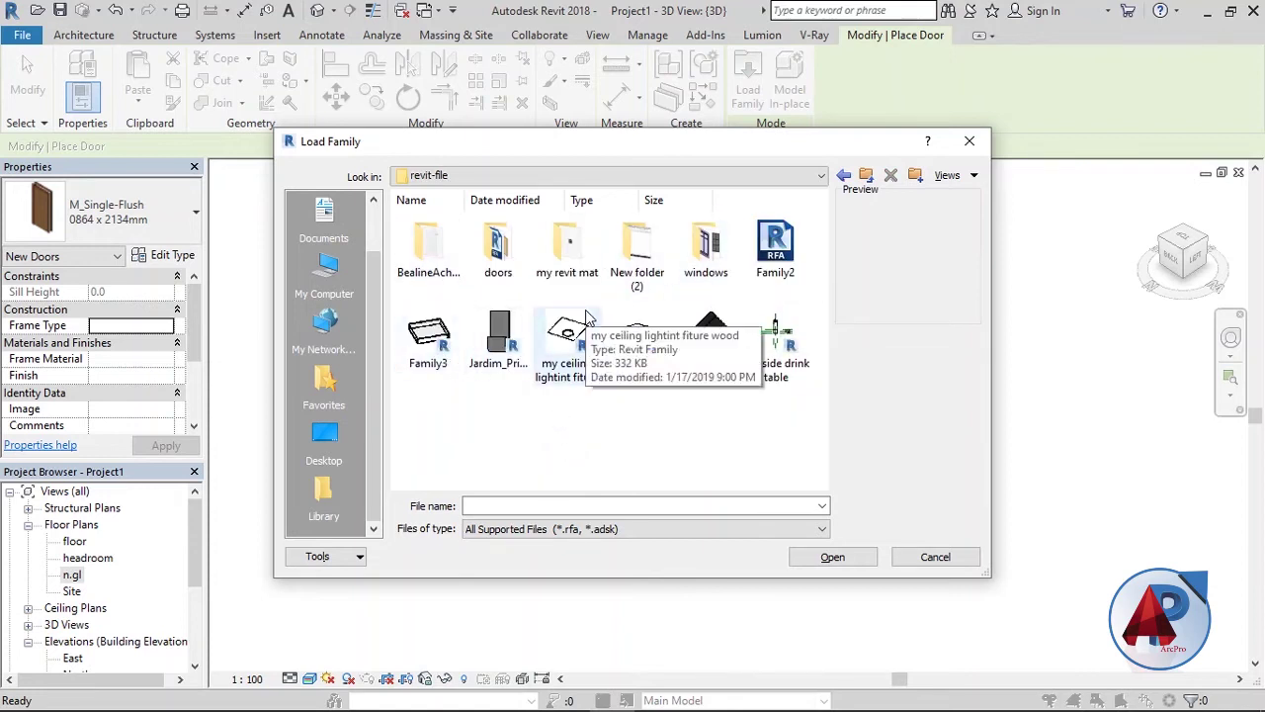
Navigate into the doors folder and its Doors subfolder.
click(497, 256)
double_click(496, 255)
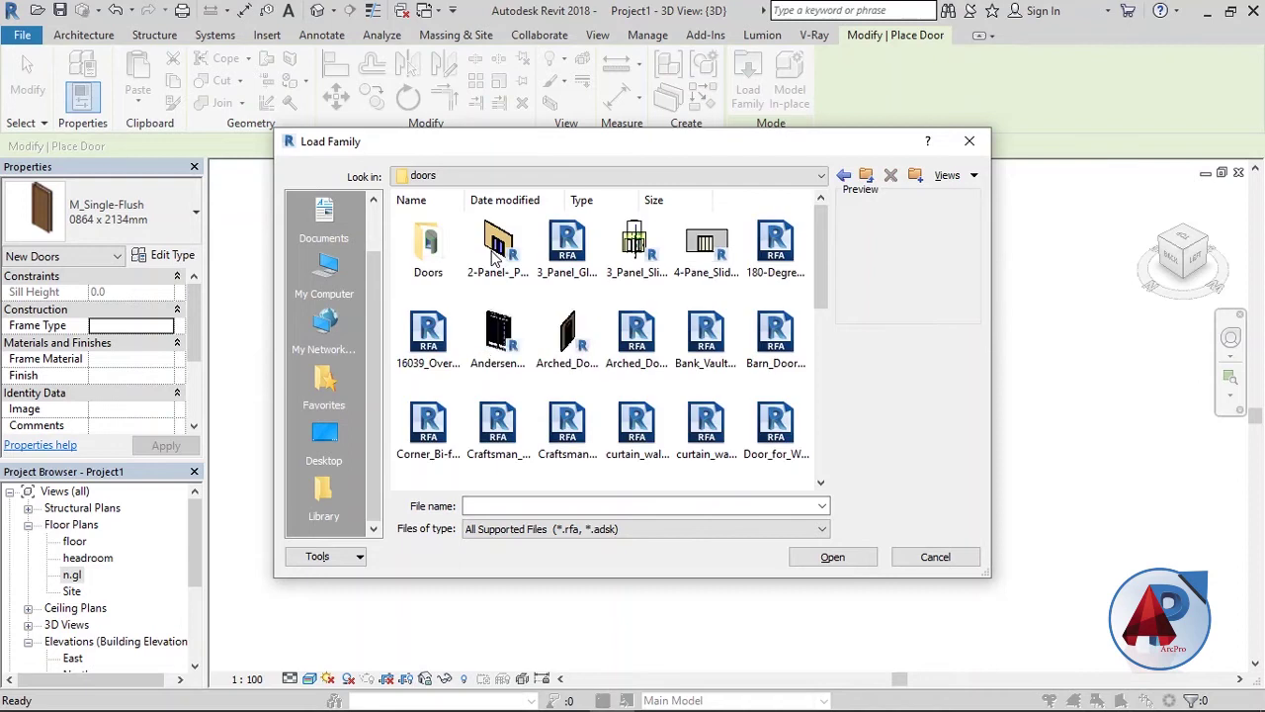
scroll(801, 302, down, 3)
mouse_move(828, 314)
mouse_down()
mouse_move(827, 376)
mouse_move(823, 223)
mouse_up()
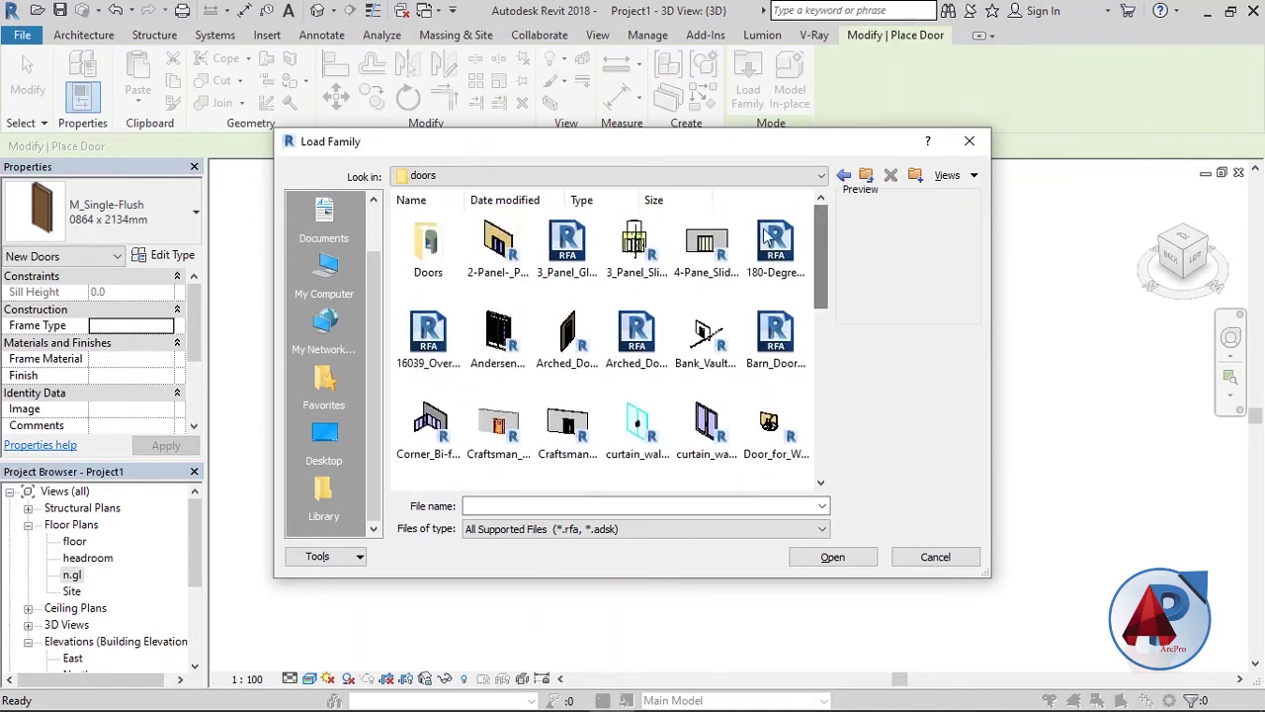
double_click(443, 269)
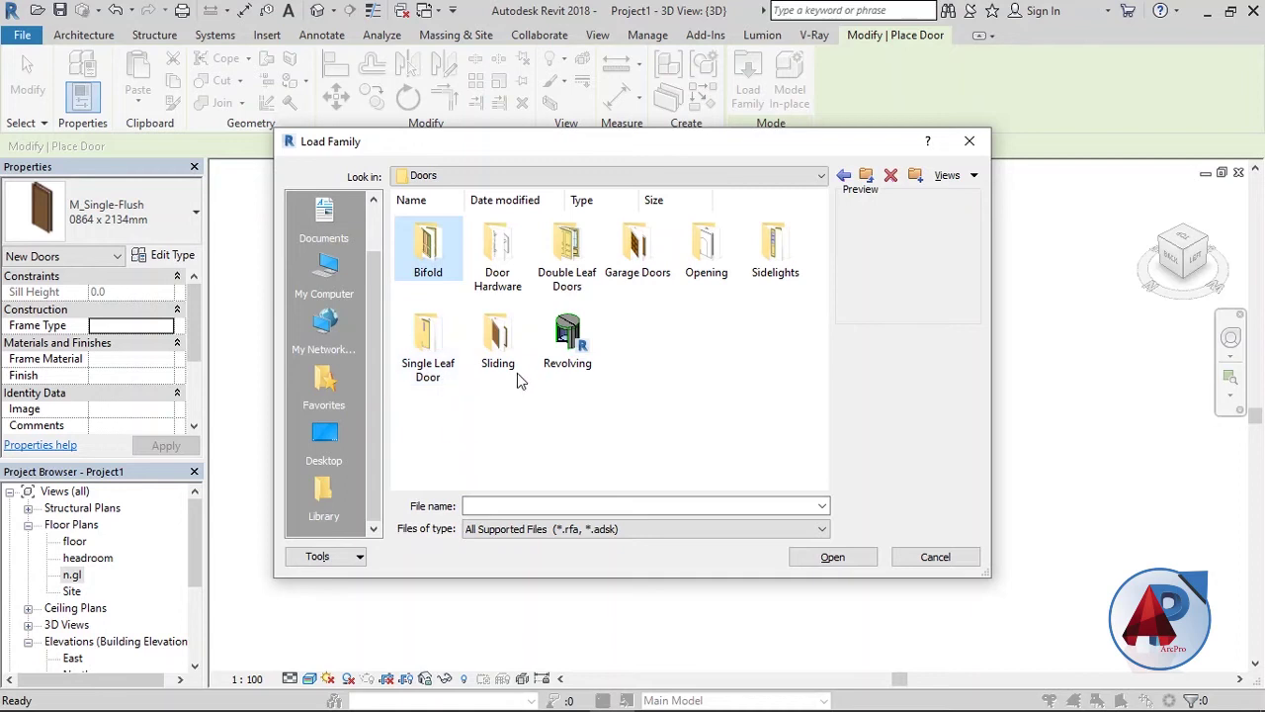
mouse_move(498, 341)
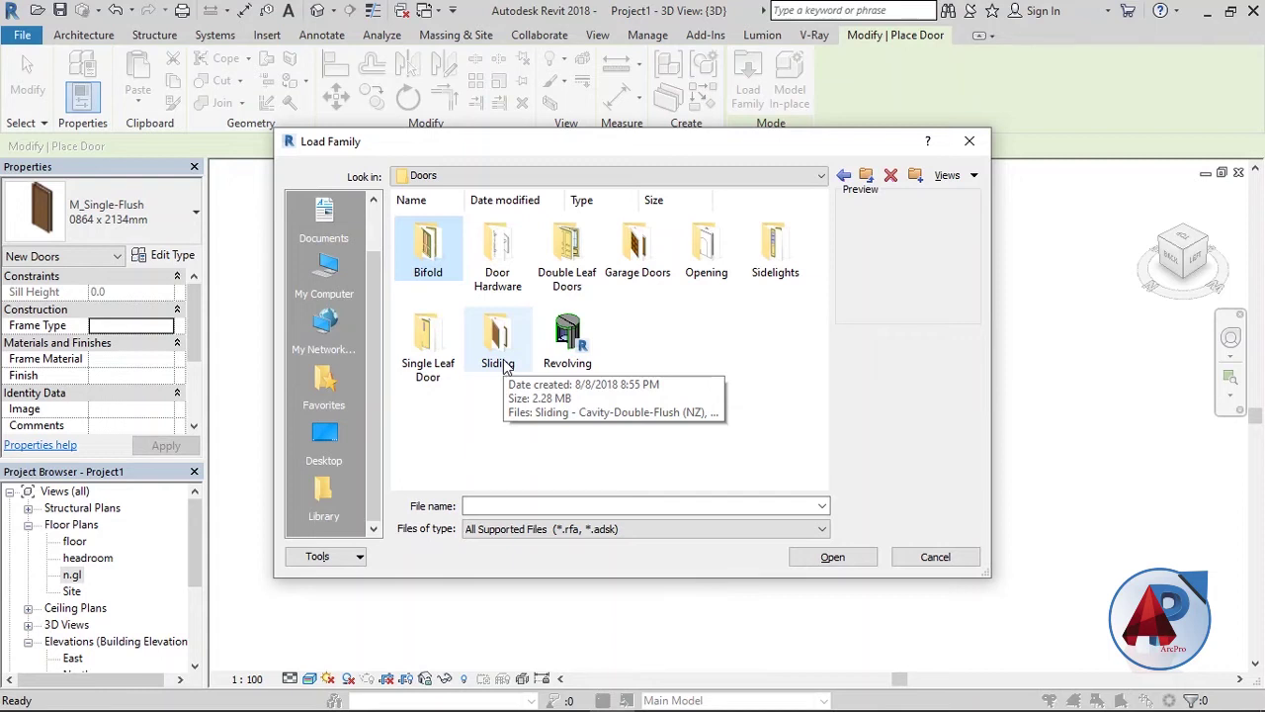
Preview the Bifold families (4 Panel, Int-2 Panel NZ, 2 Panel M) and check Sidelights.
click(662, 347)
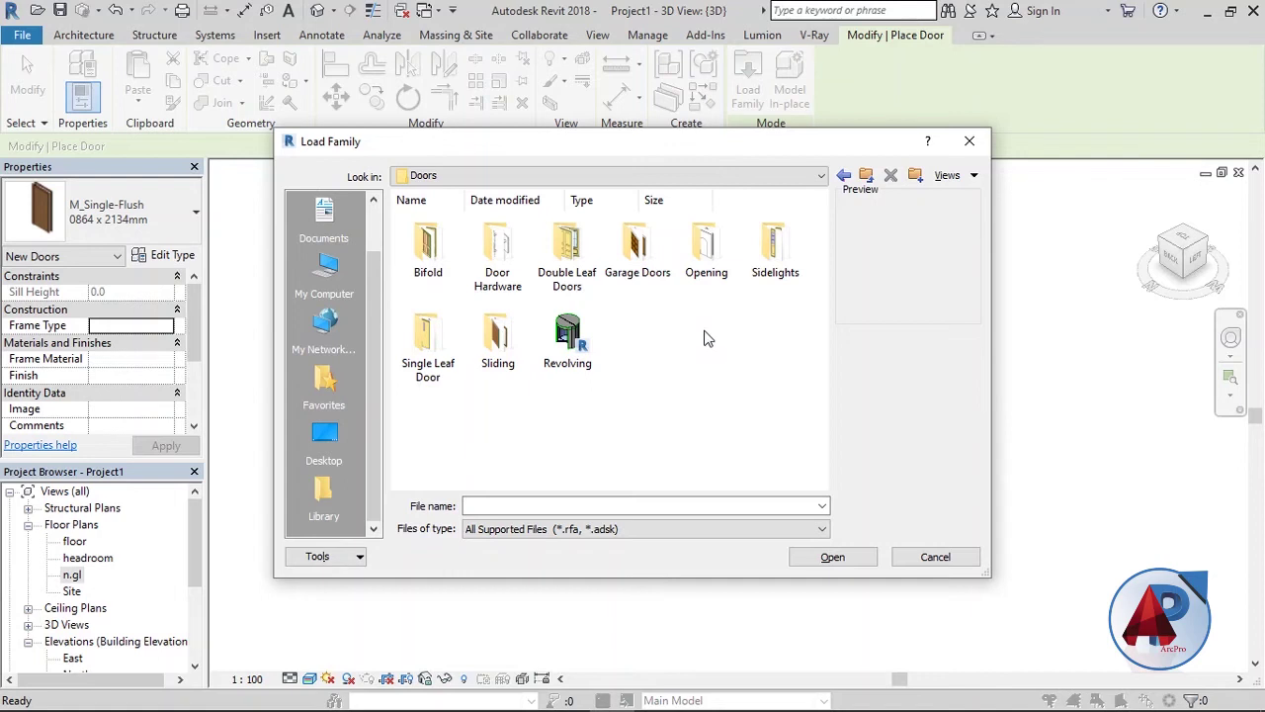
double_click(428, 246)
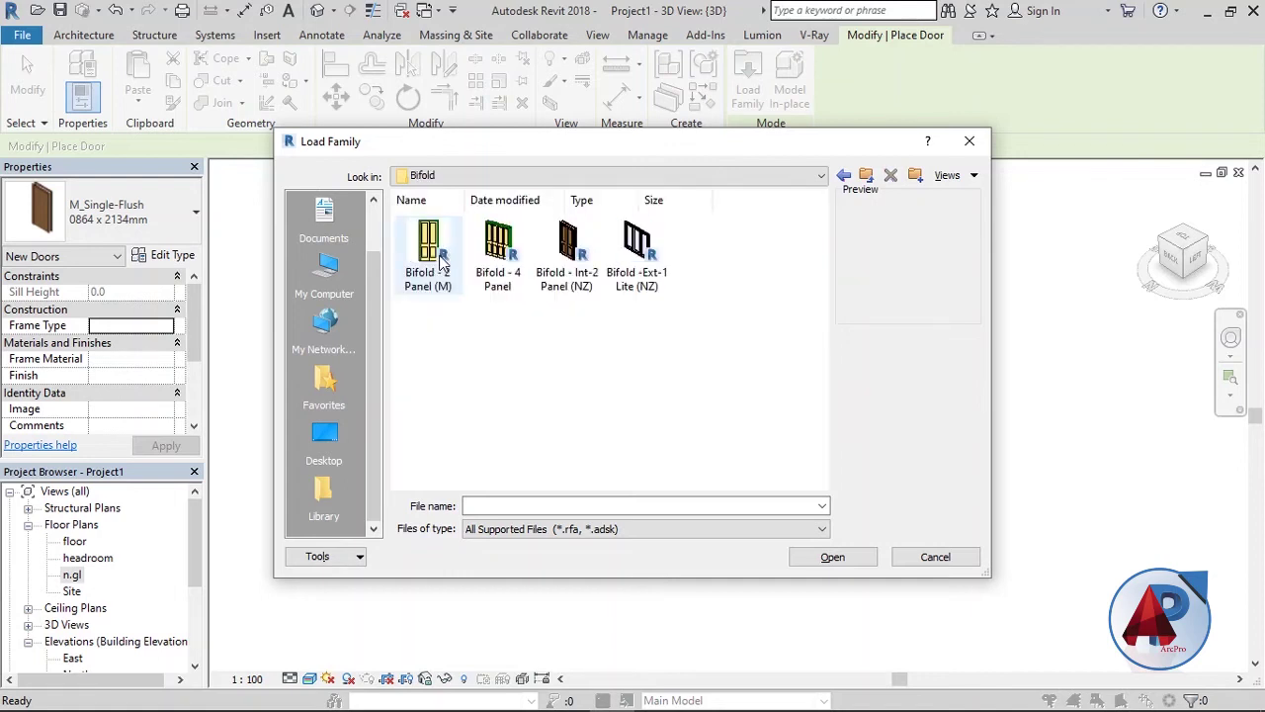
click(499, 265)
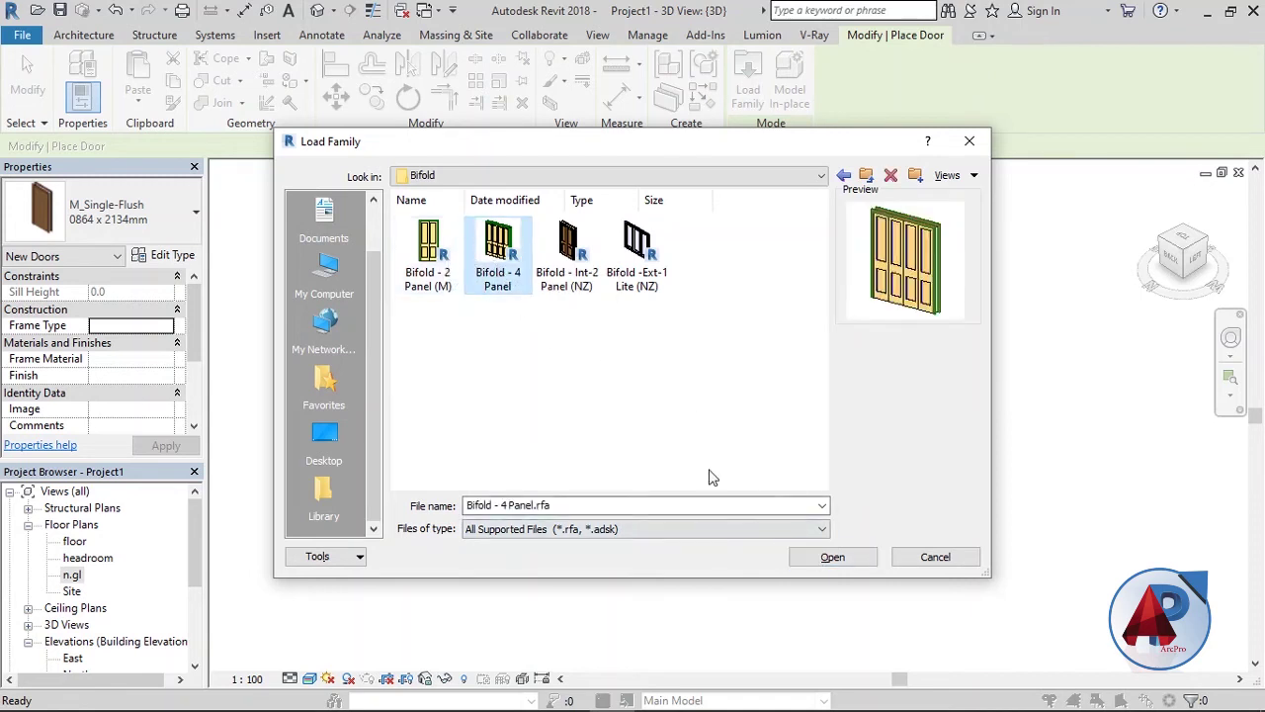
click(566, 268)
click(428, 255)
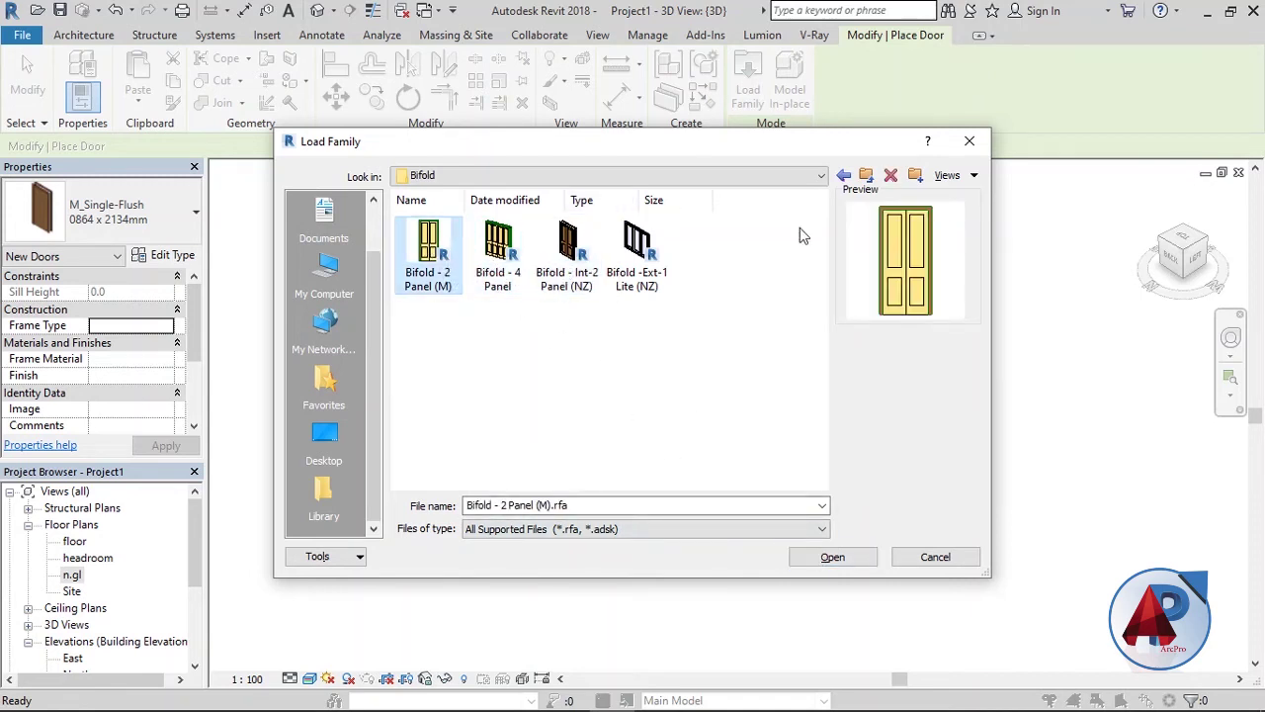
click(845, 176)
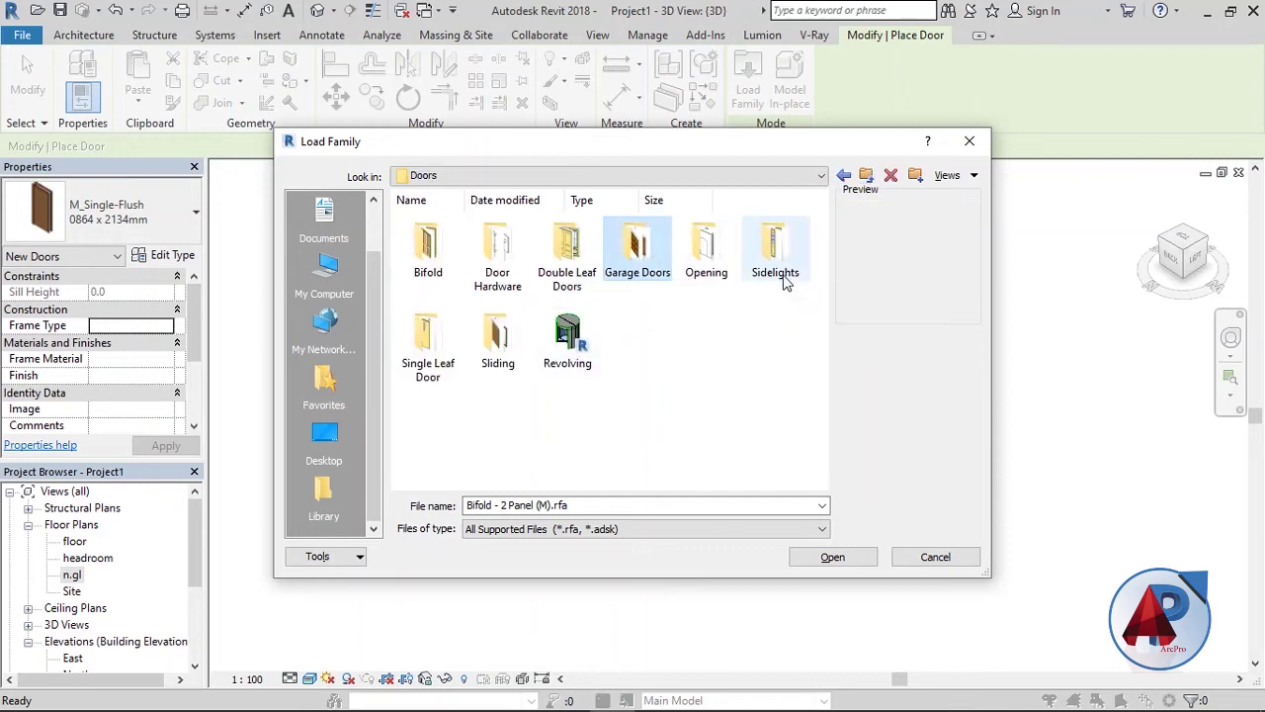
double_click(766, 242)
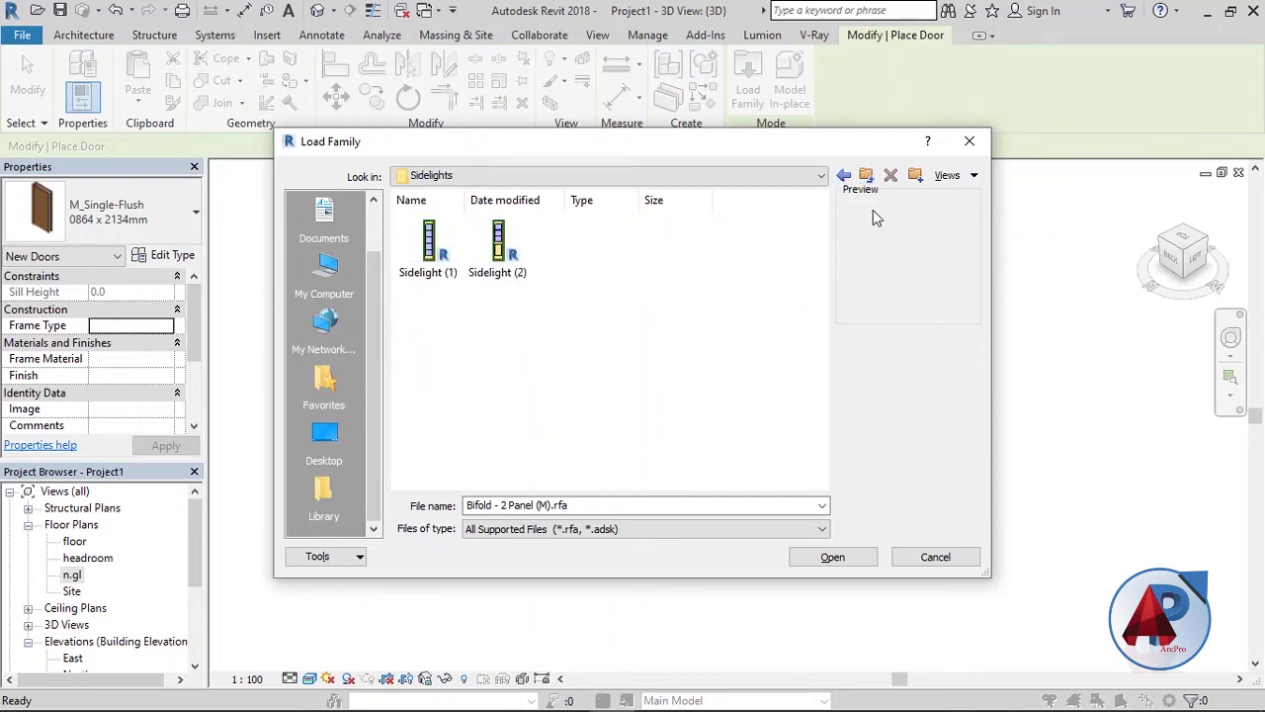
click(868, 181)
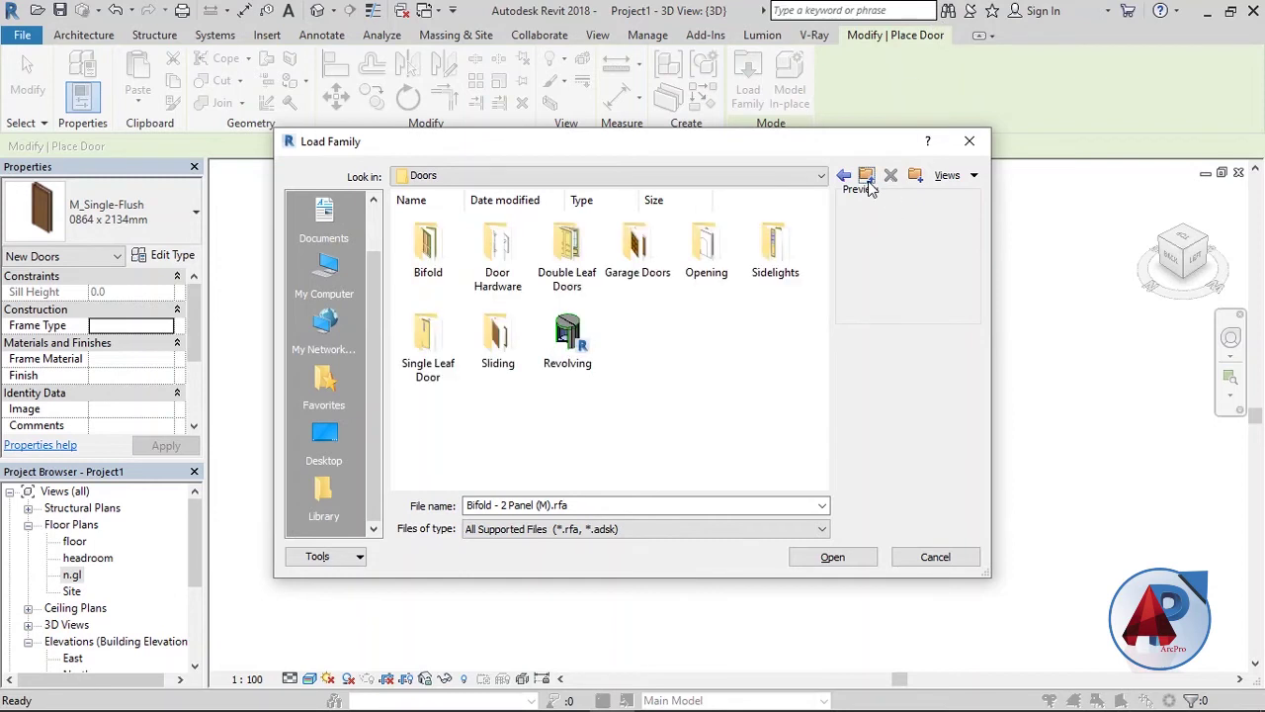
Load Single - Ext-Trad (1).rfa from the Single Leaf Door folder.
double_click(435, 366)
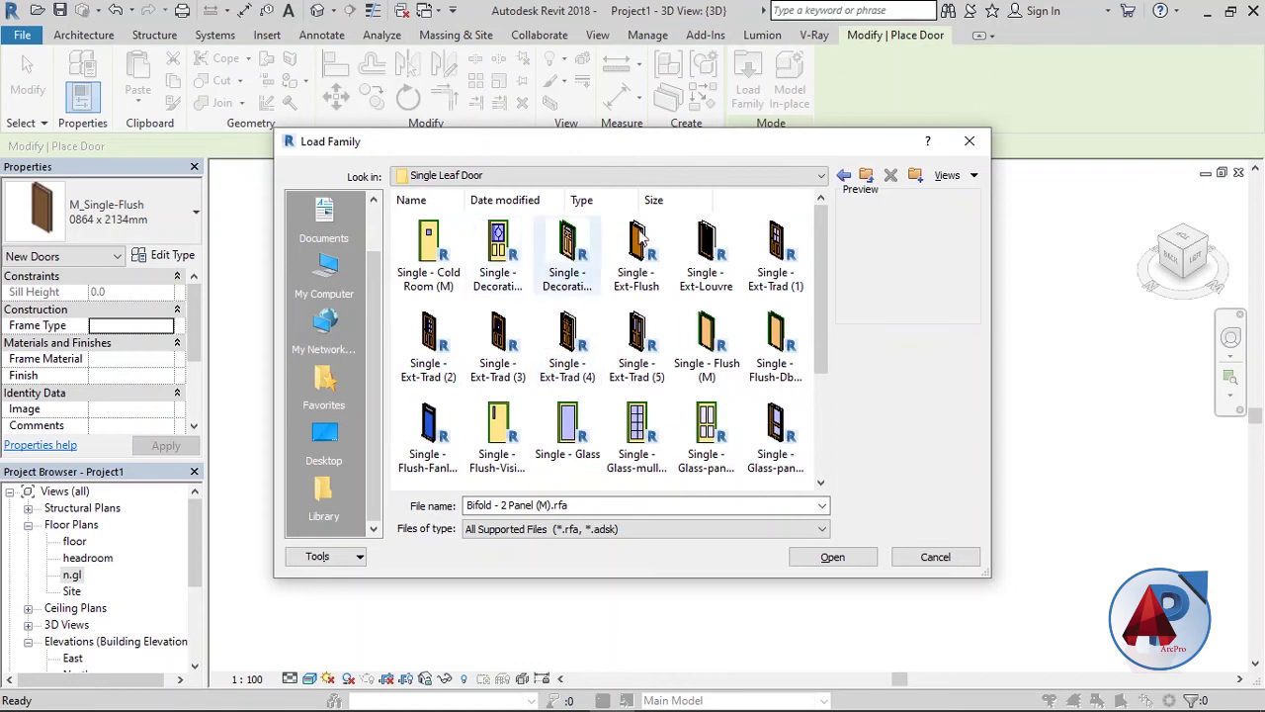
mouse_move(827, 248)
mouse_down()
mouse_move(830, 339)
mouse_move(835, 254)
mouse_up()
click(790, 279)
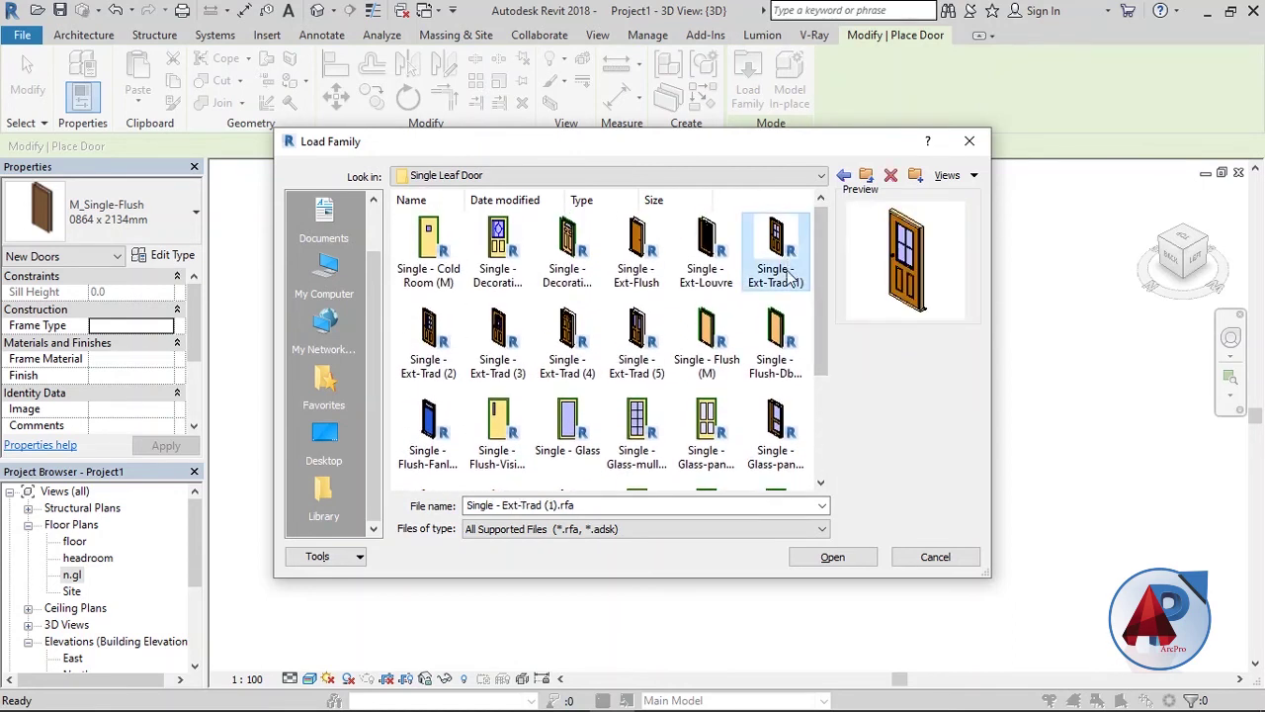
click(833, 559)
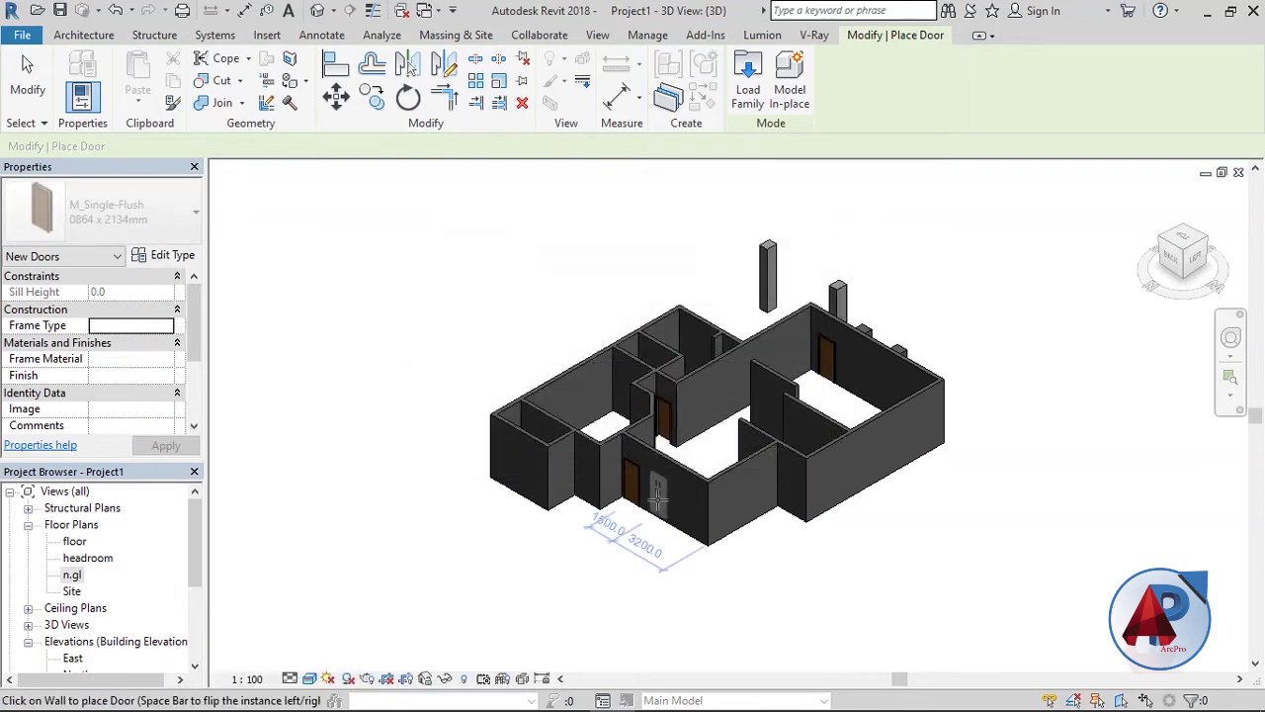
Place a door in the front wall and change its type to Single - Ext-Trad (1) 810 x 2110mm.
scroll(658, 499, up, 2)
click(633, 507)
key(Escape)
key(Escape)
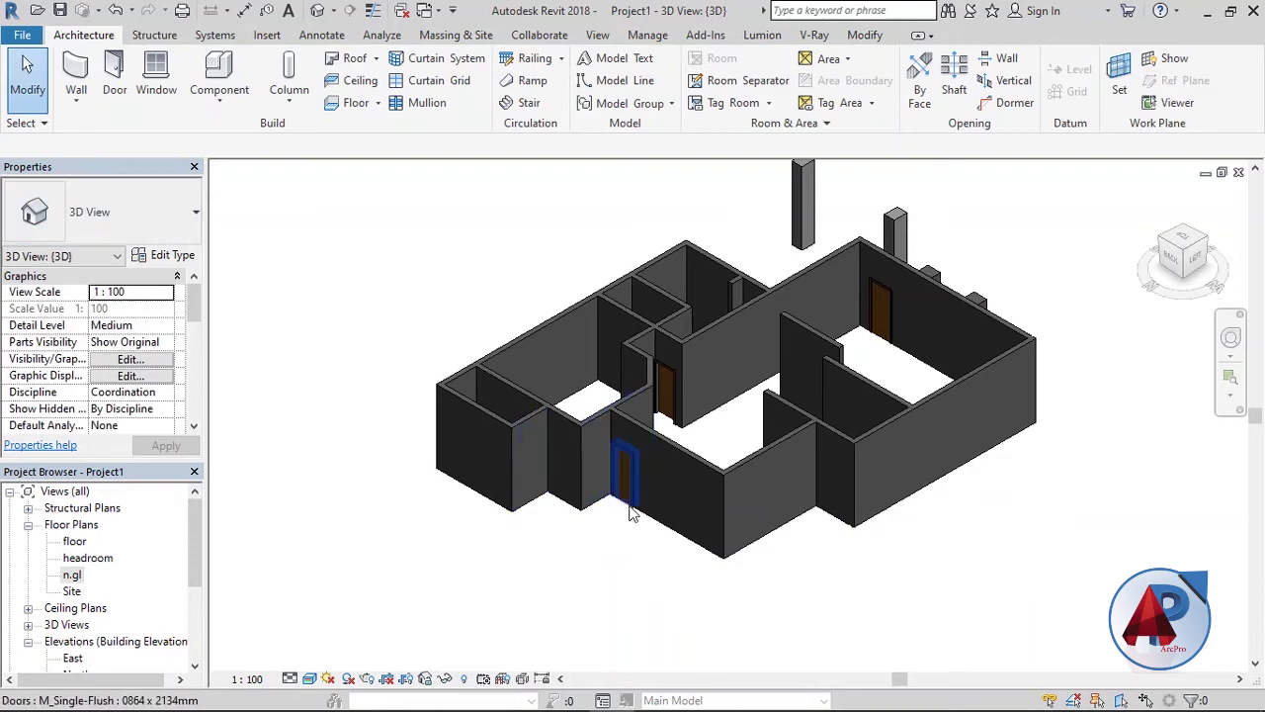
click(630, 510)
click(125, 224)
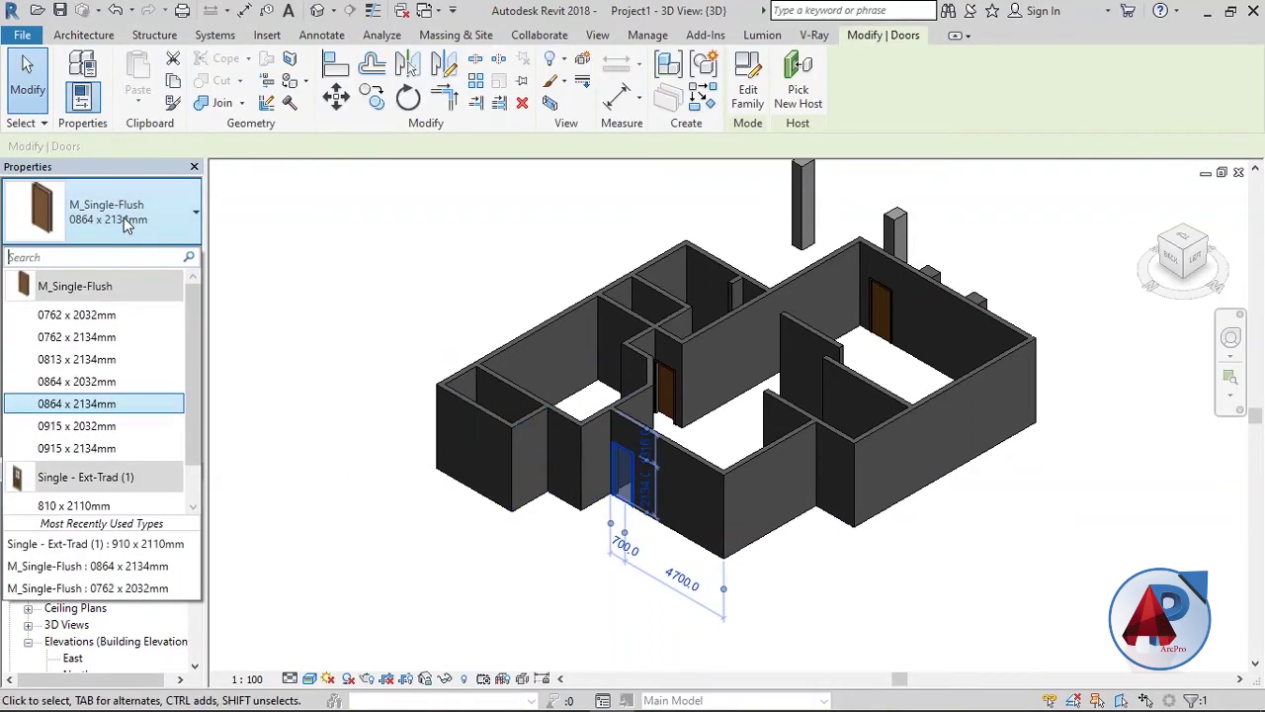
scroll(192, 460, down, 2)
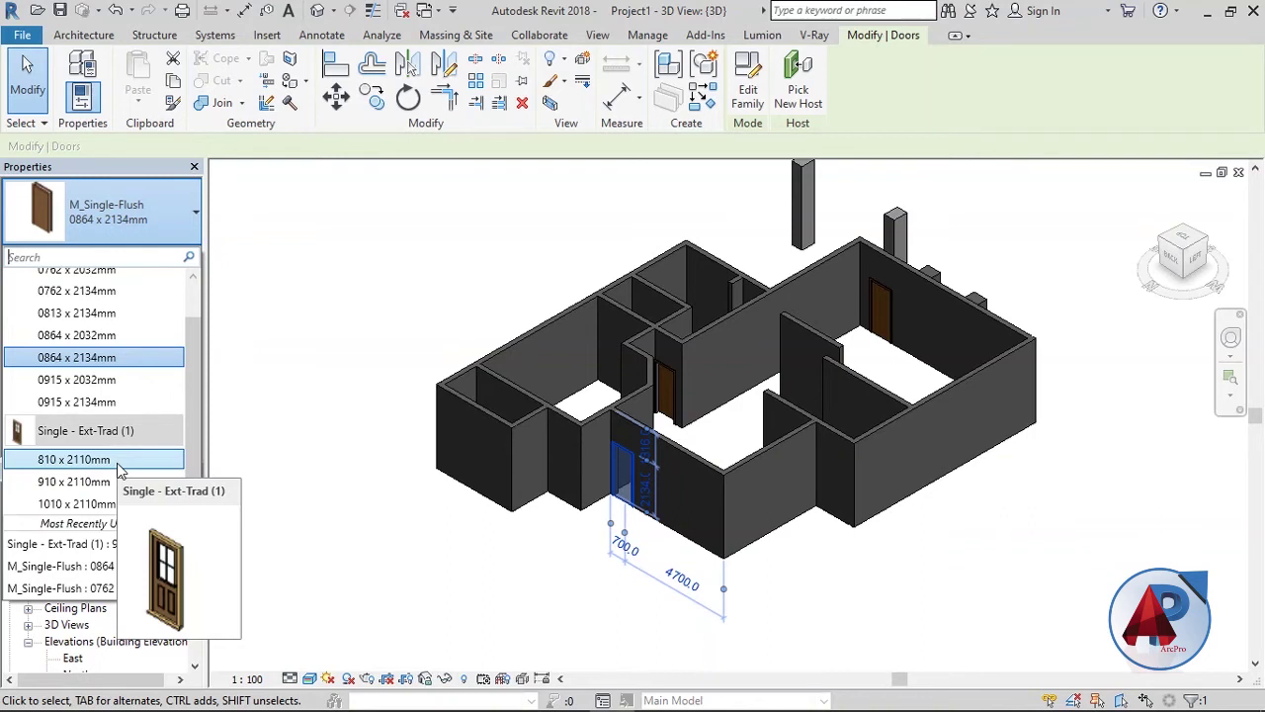
click(119, 464)
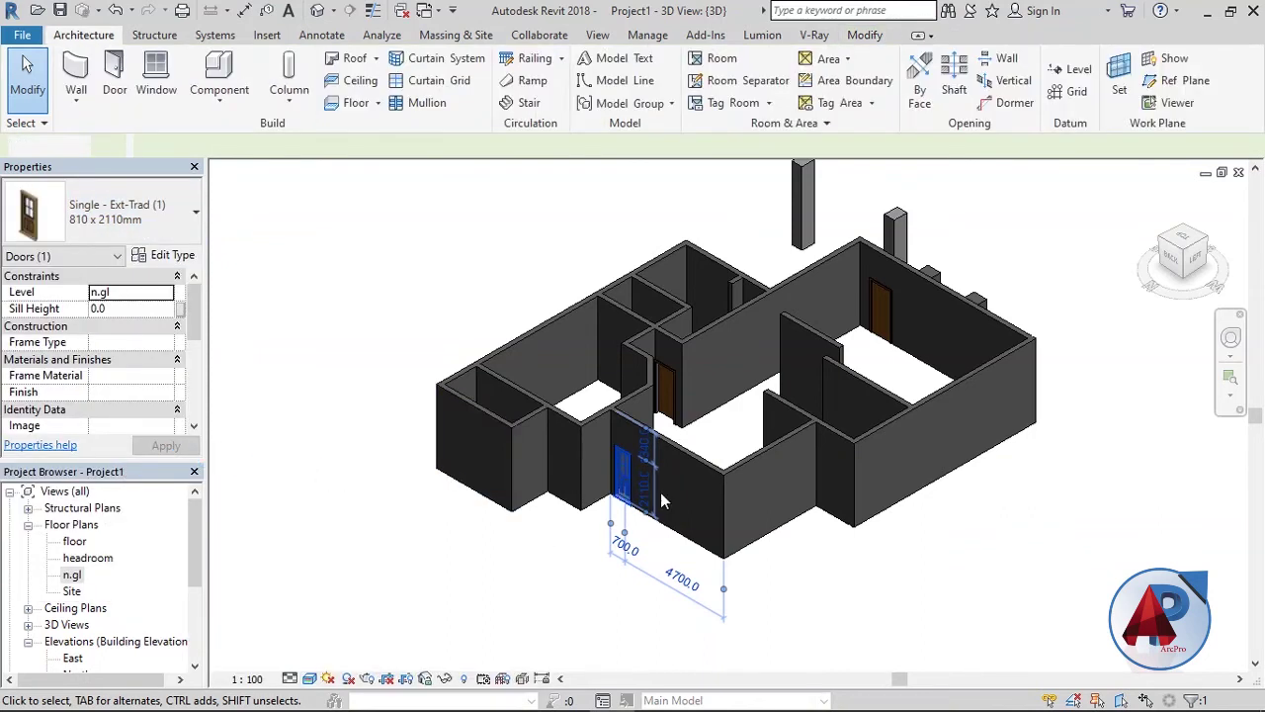
Zoom the model and turn it to the Back view with the ViewCube.
scroll(661, 492, up, 5)
scroll(637, 511, up, 3)
scroll(567, 524, up, 2)
scroll(977, 366, down, 2)
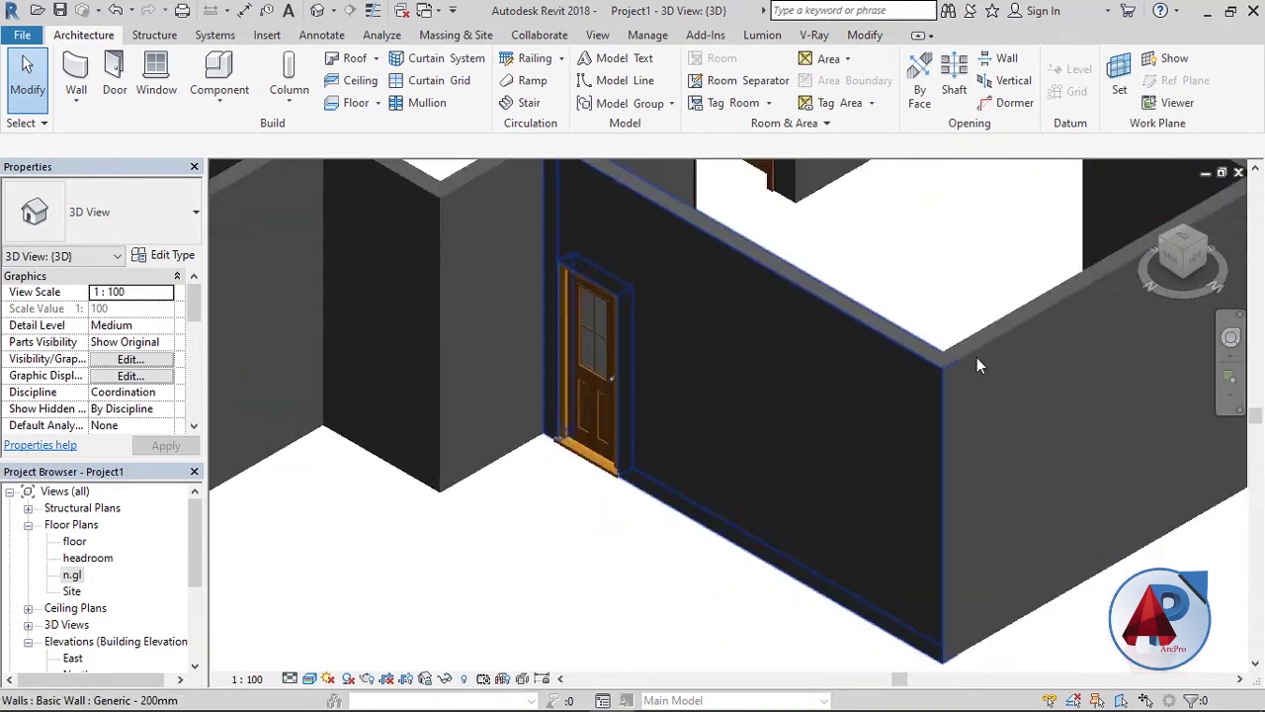
scroll(976, 366, down, 2)
click(1182, 259)
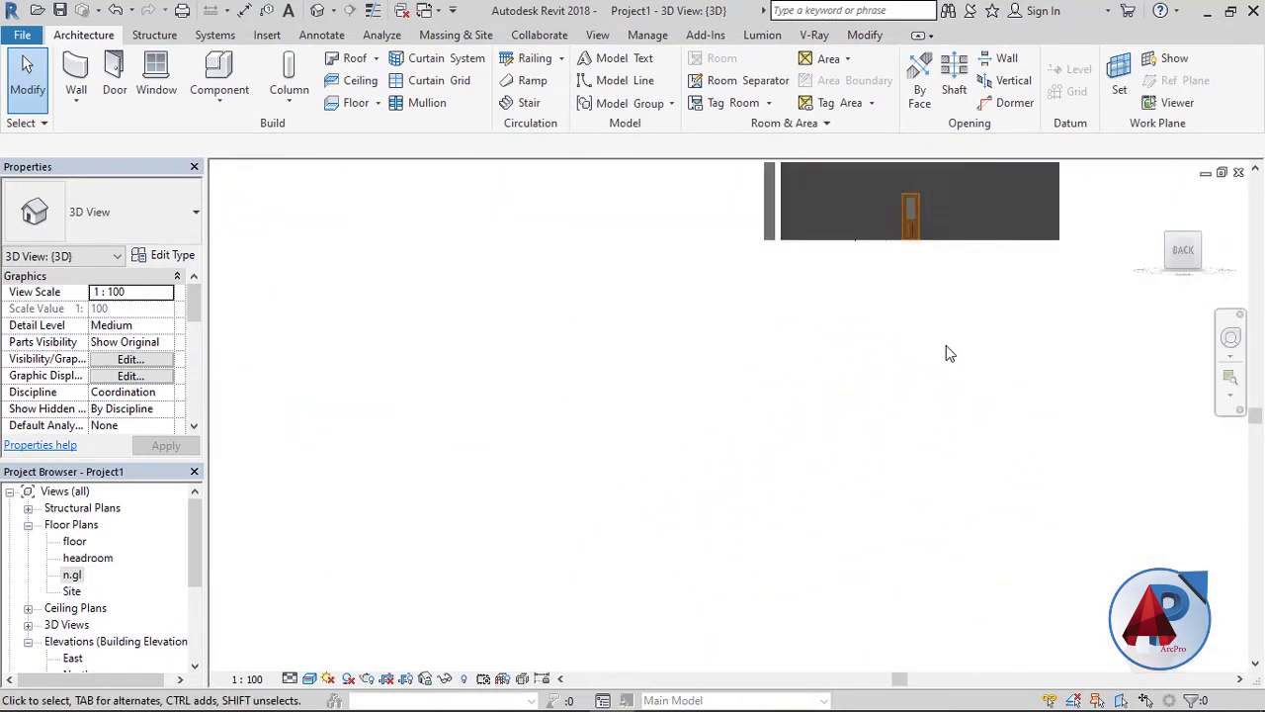
Zoom to the Ext-Trad door, select it and bring up its Type Properties.
scroll(695, 460, up, 3)
scroll(734, 460, up, 3)
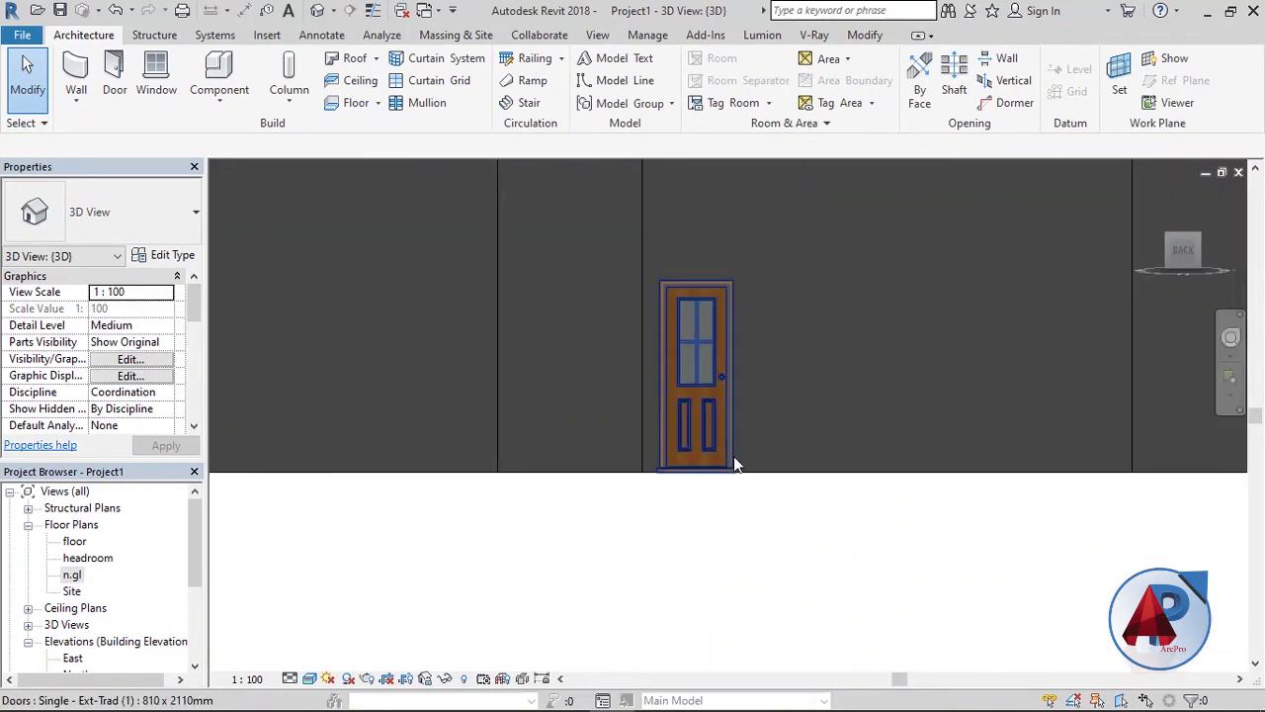
click(730, 461)
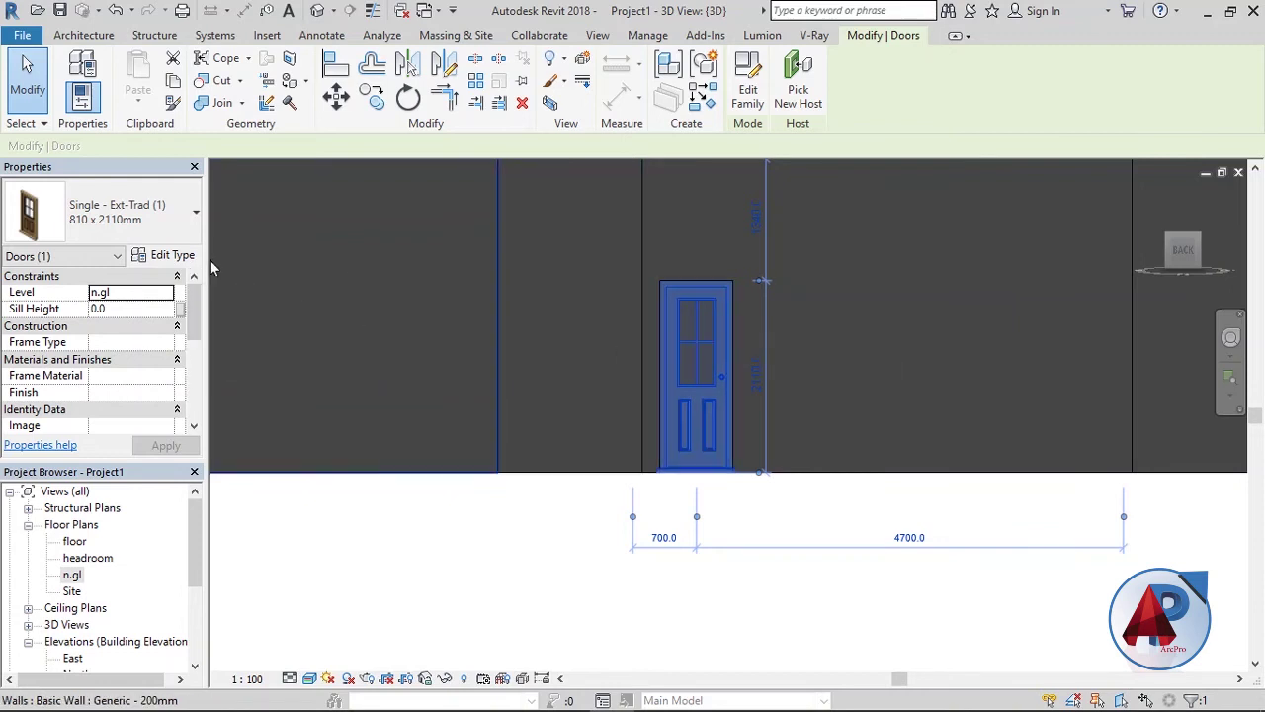
click(174, 255)
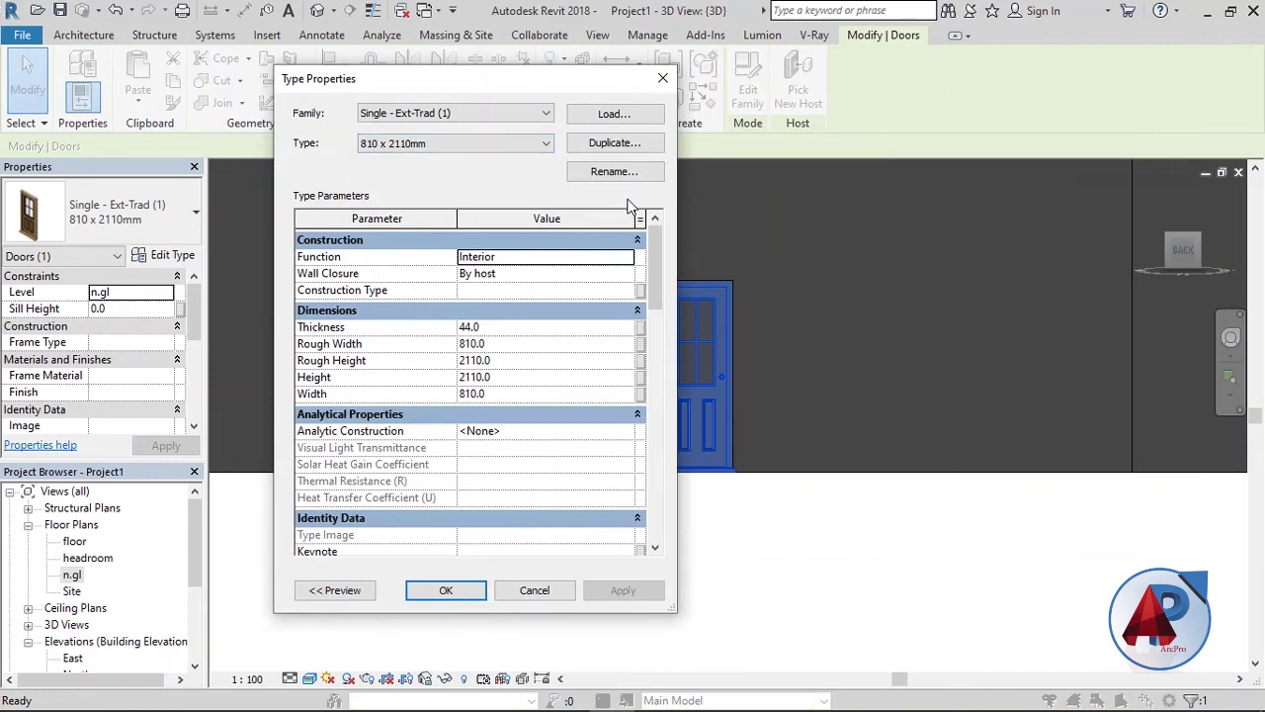
Duplicate the door type as '810 x 2110mm 2' and set its Width to 1500.
click(623, 142)
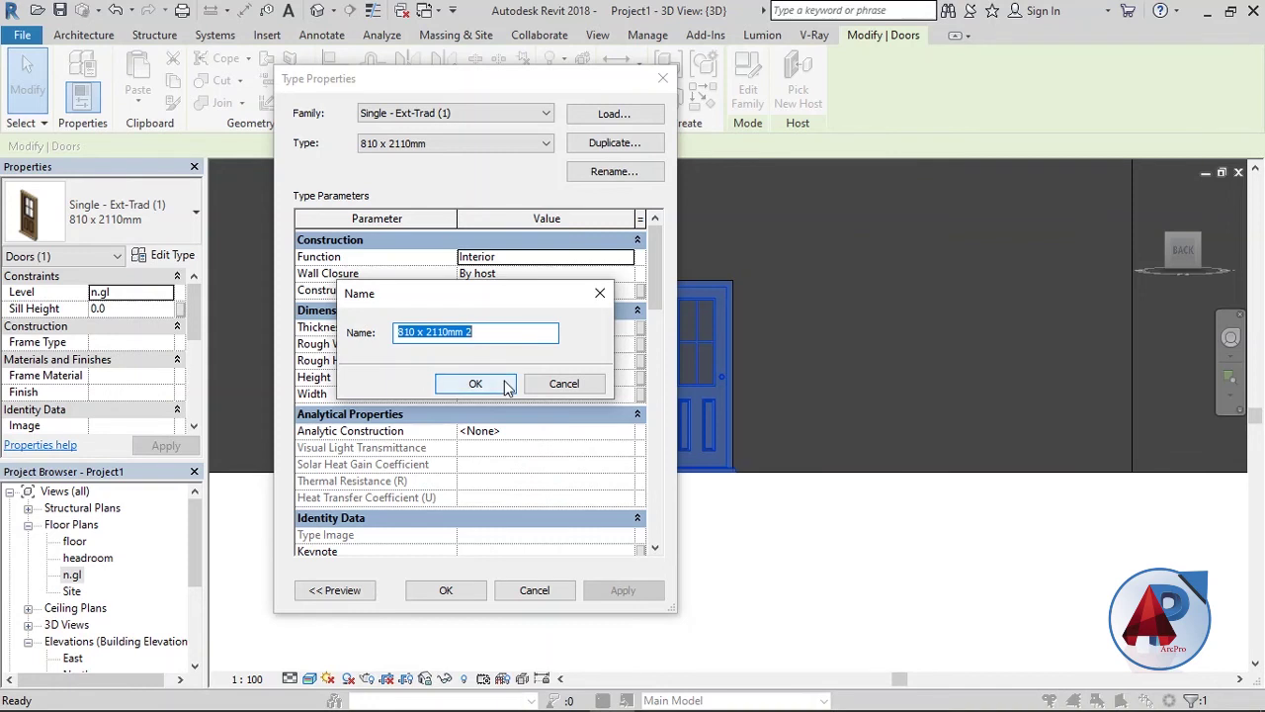
click(506, 387)
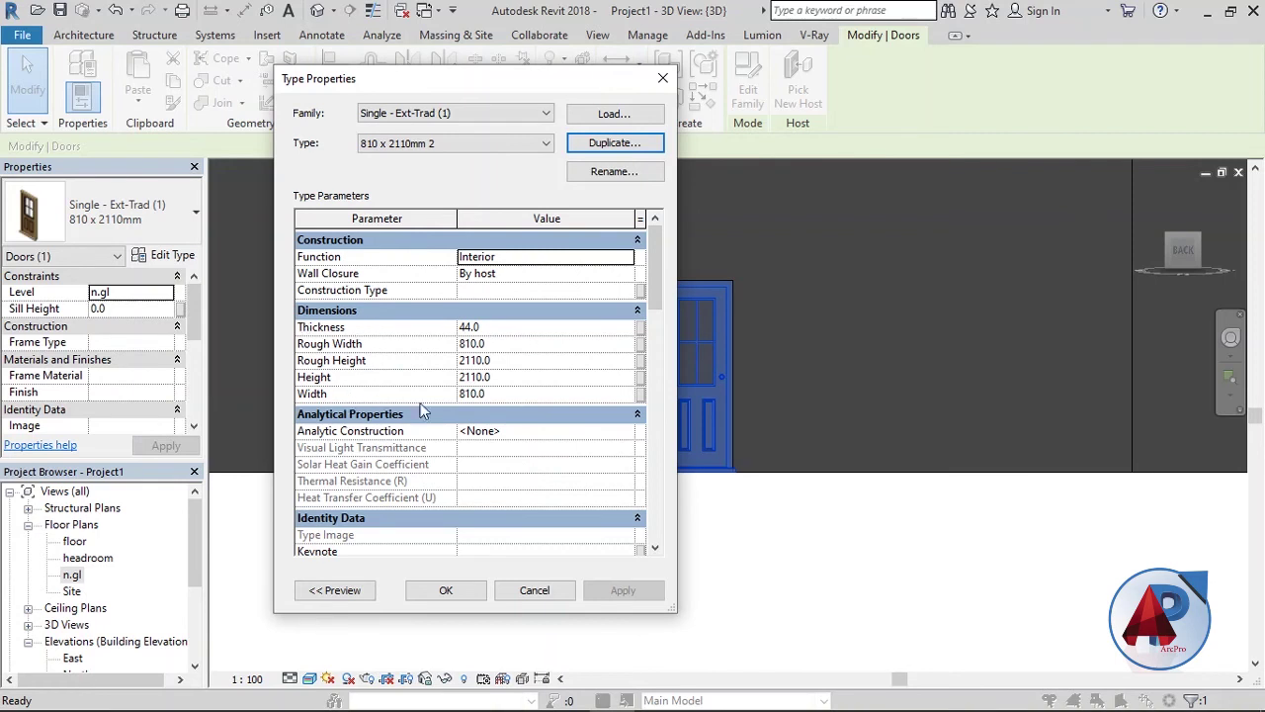
click(531, 396)
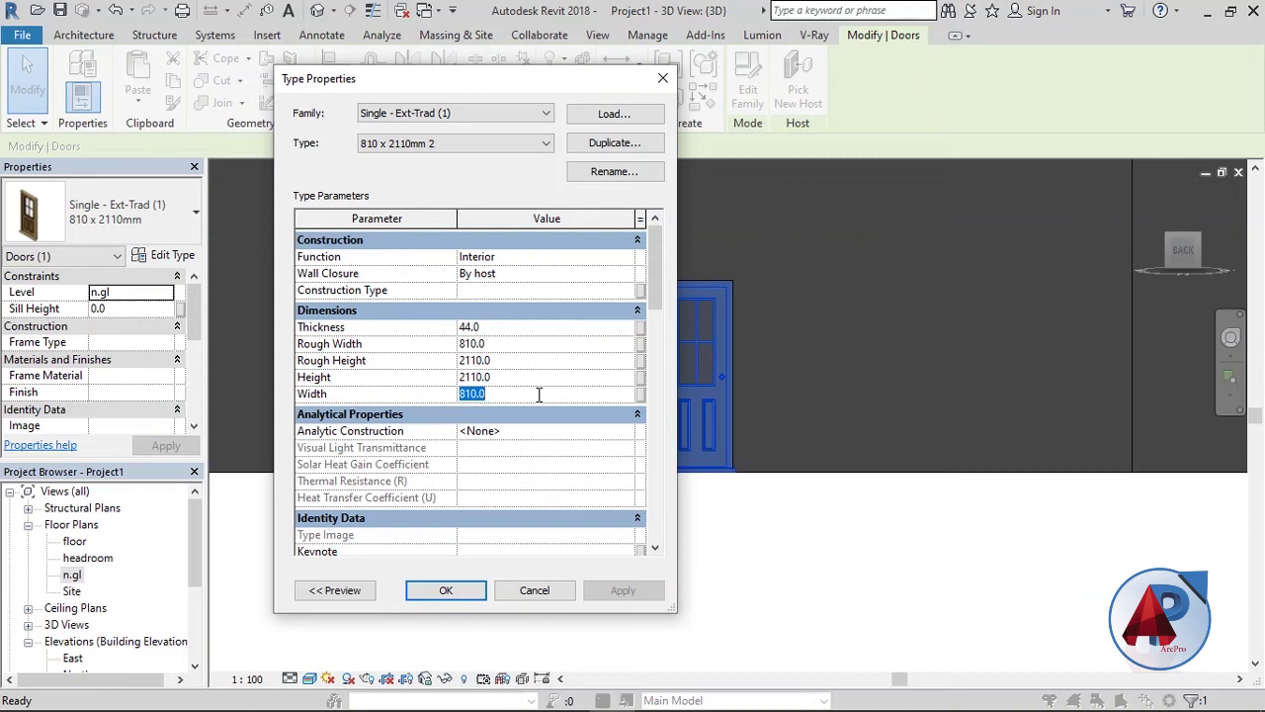
text(14)
text(0)
click(446, 590)
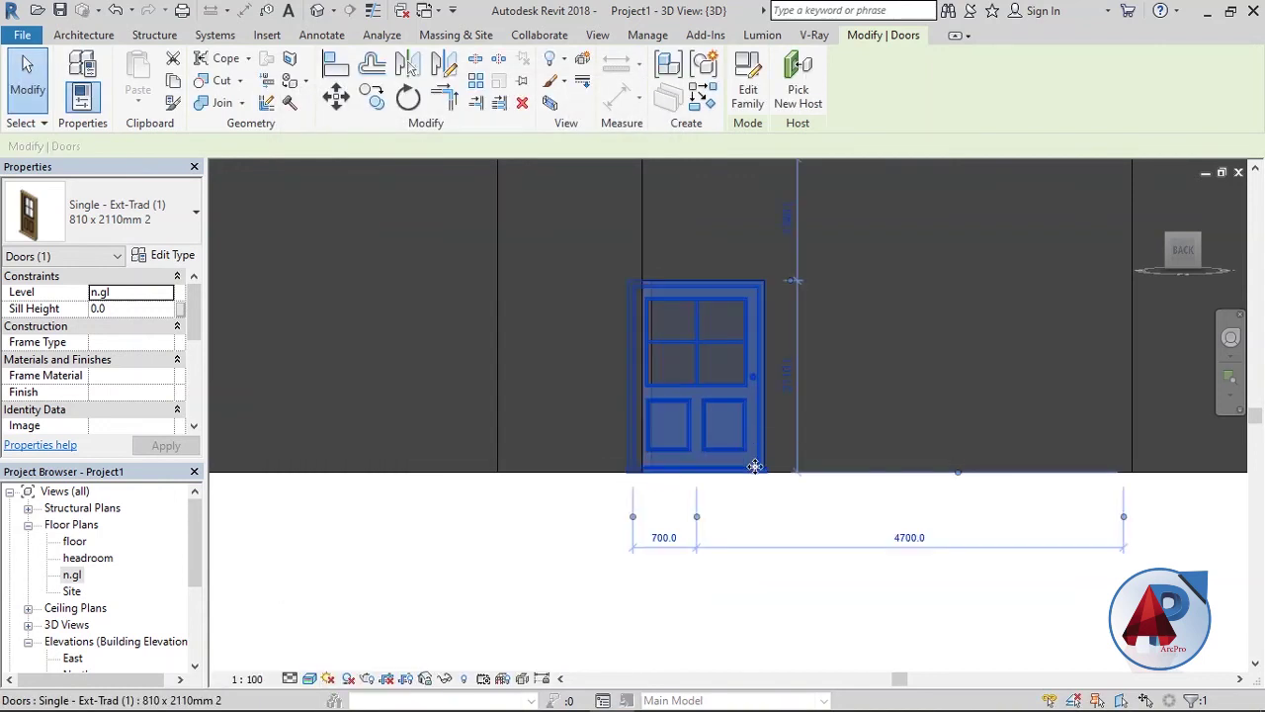
Nudge the selected door right along the wall to sit 940 from the left end.
click(752, 523)
click(762, 466)
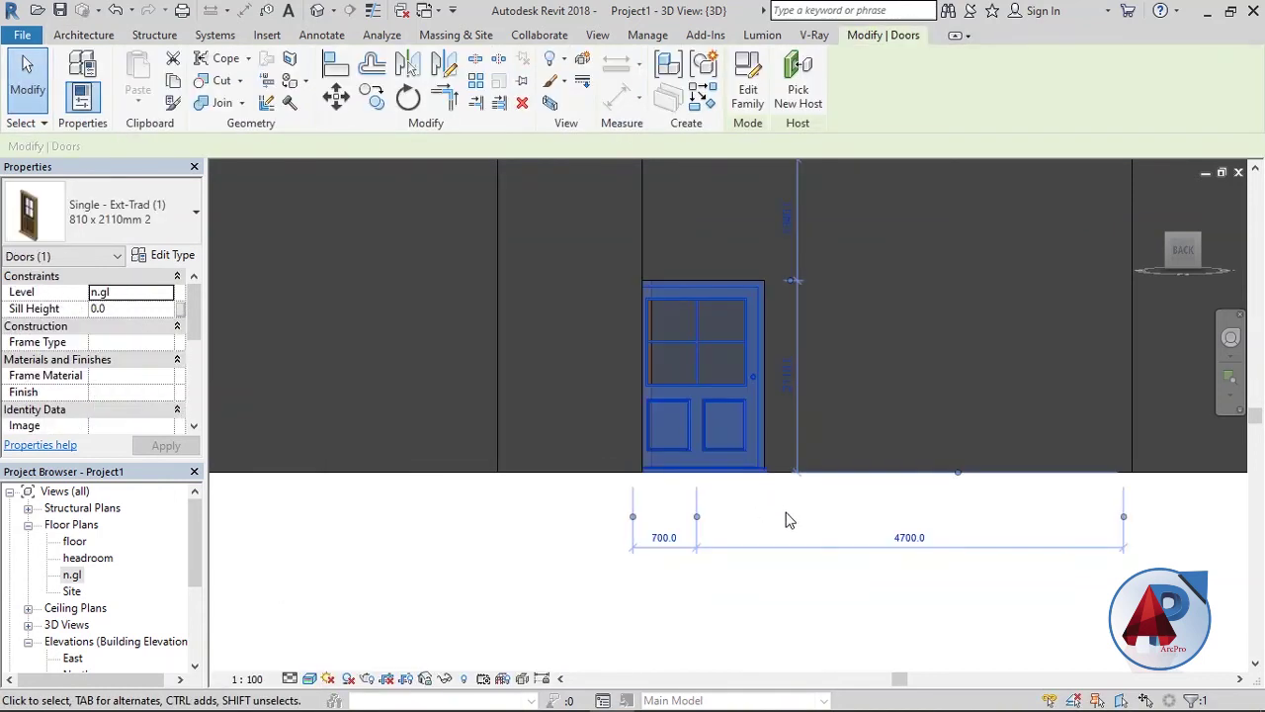
key(Right)
key(Right)
key(Right)
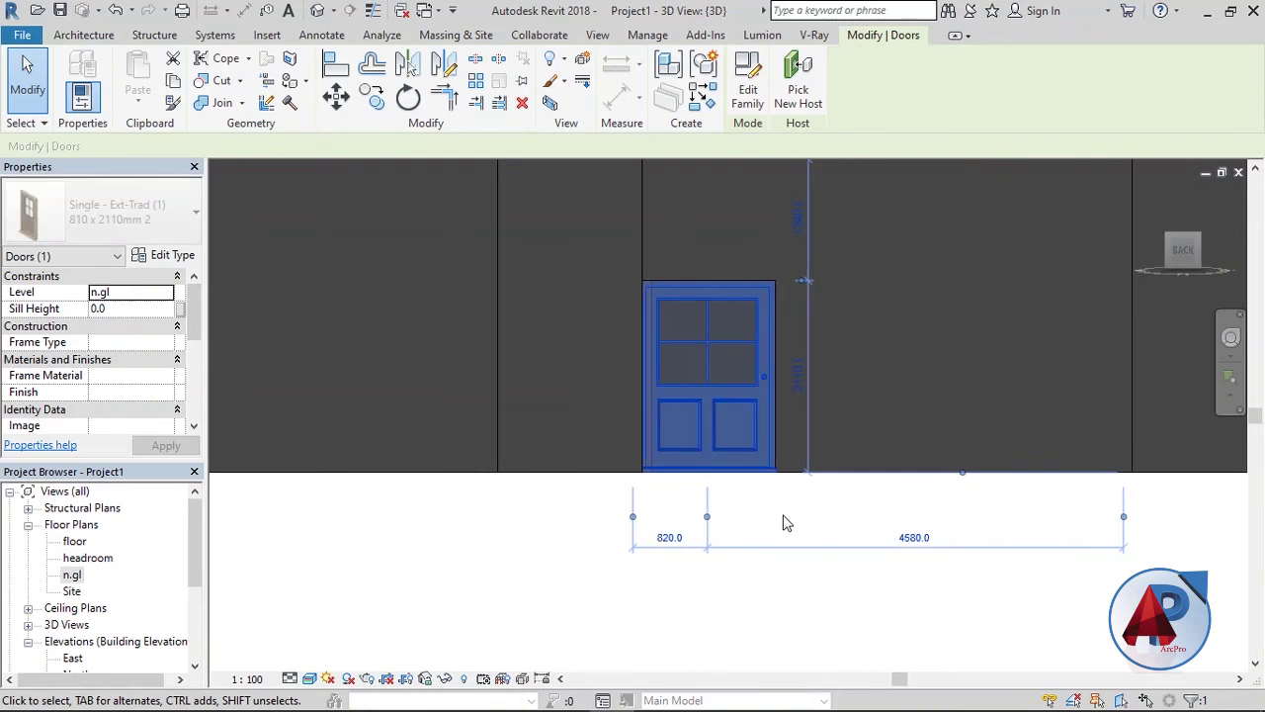
key(Right)
key(Right)
key(Right)
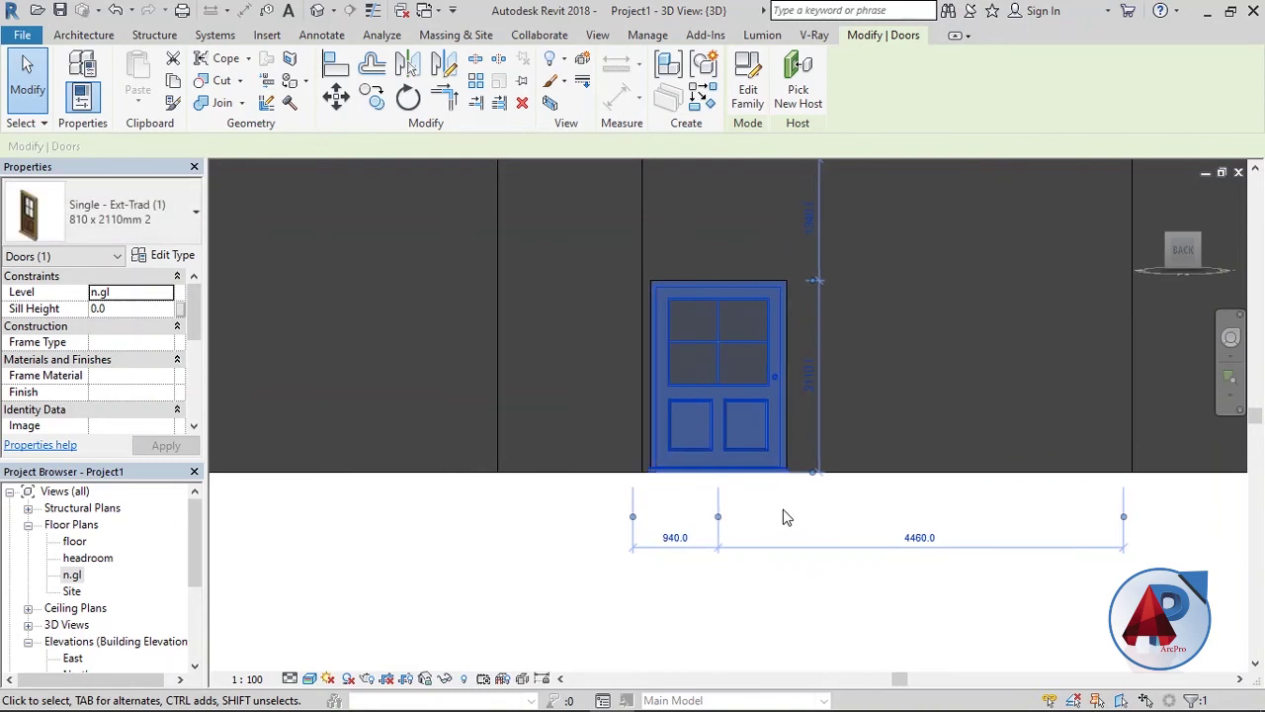
Orbit out to see the whole house, then change to the top-down view.
scroll(783, 517, down, 4)
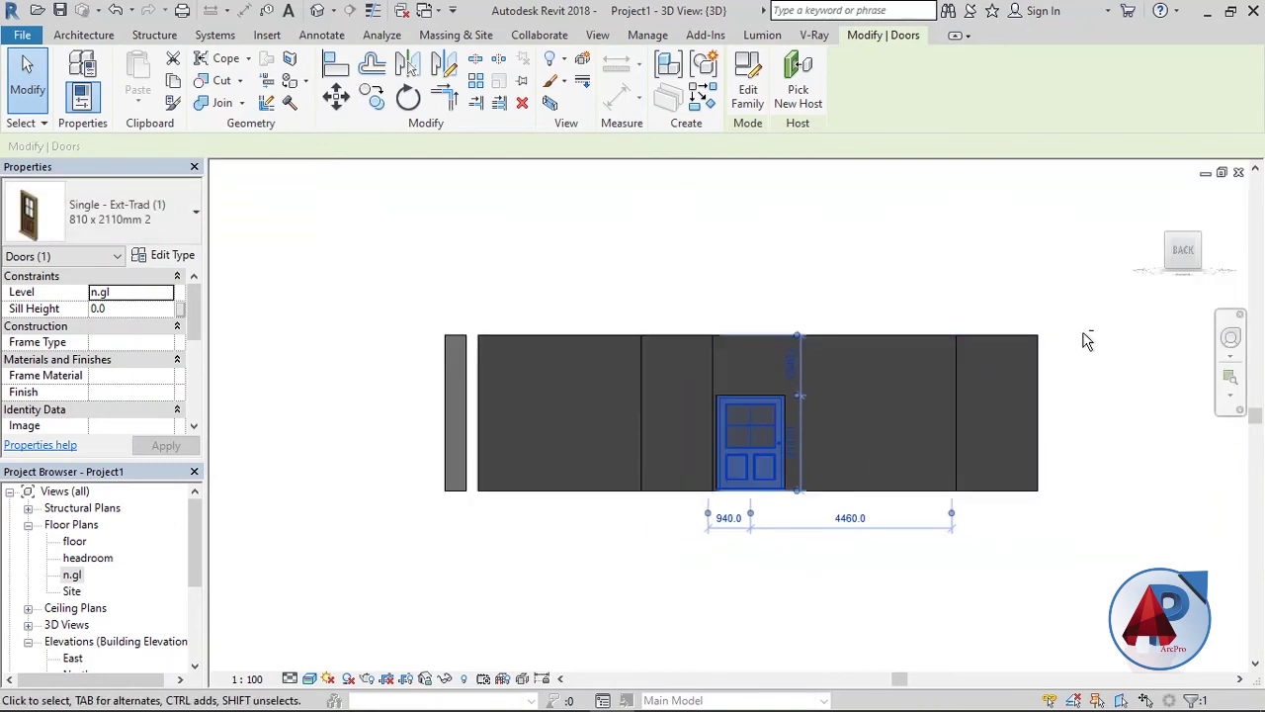
shift+middle_drag(1081, 339, 999, 564)
key(Escape)
scroll(733, 480, up, 3)
scroll(732, 481, up, 2)
scroll(713, 484, down, 4)
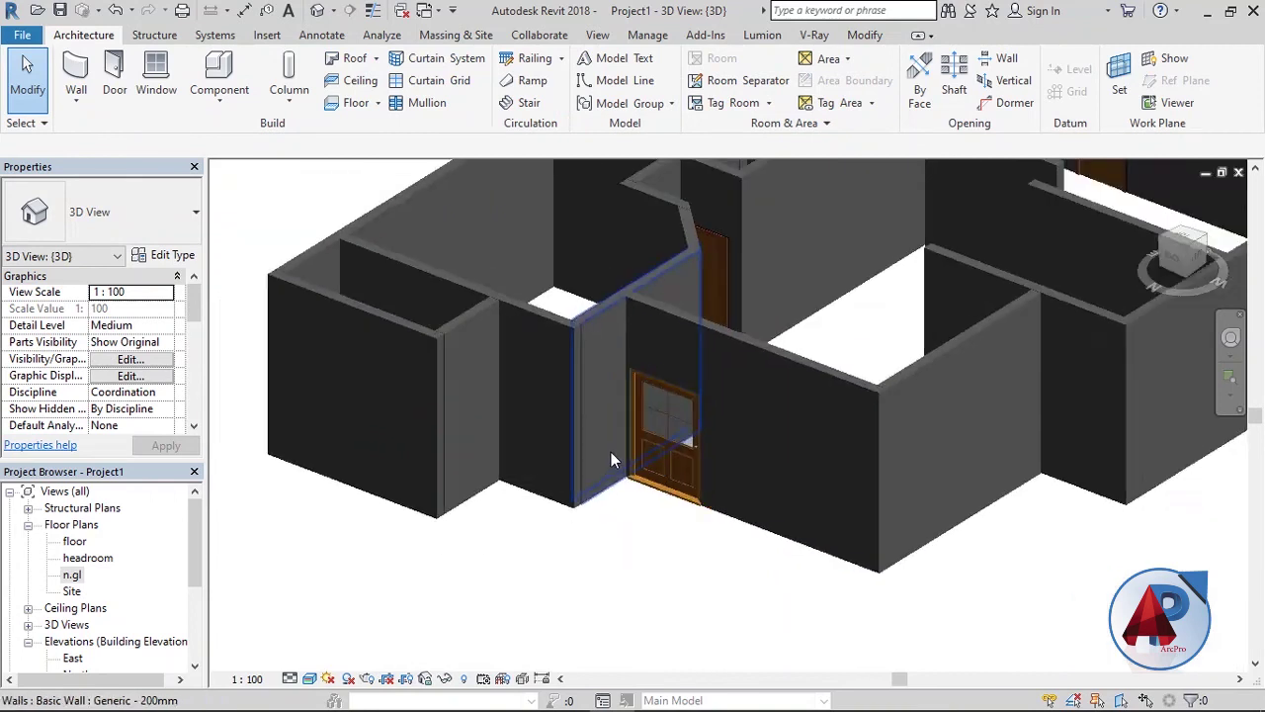
scroll(611, 452, down, 3)
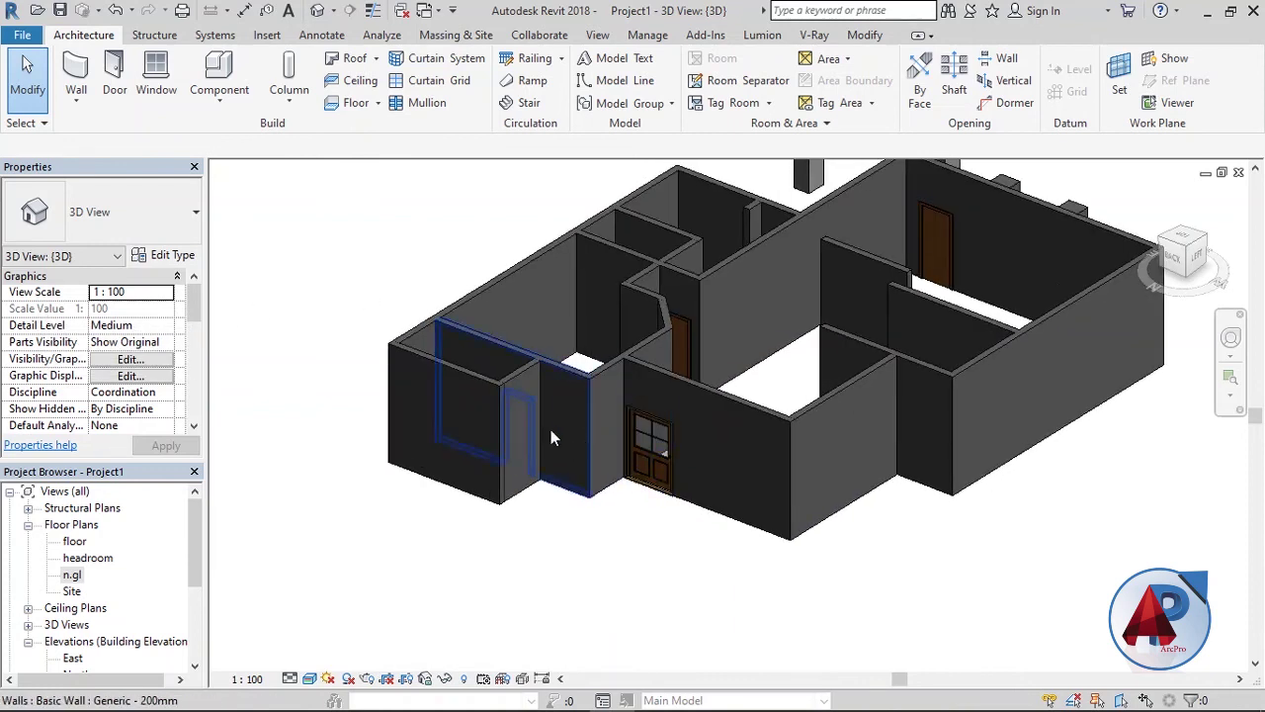
scroll(539, 423, down, 3)
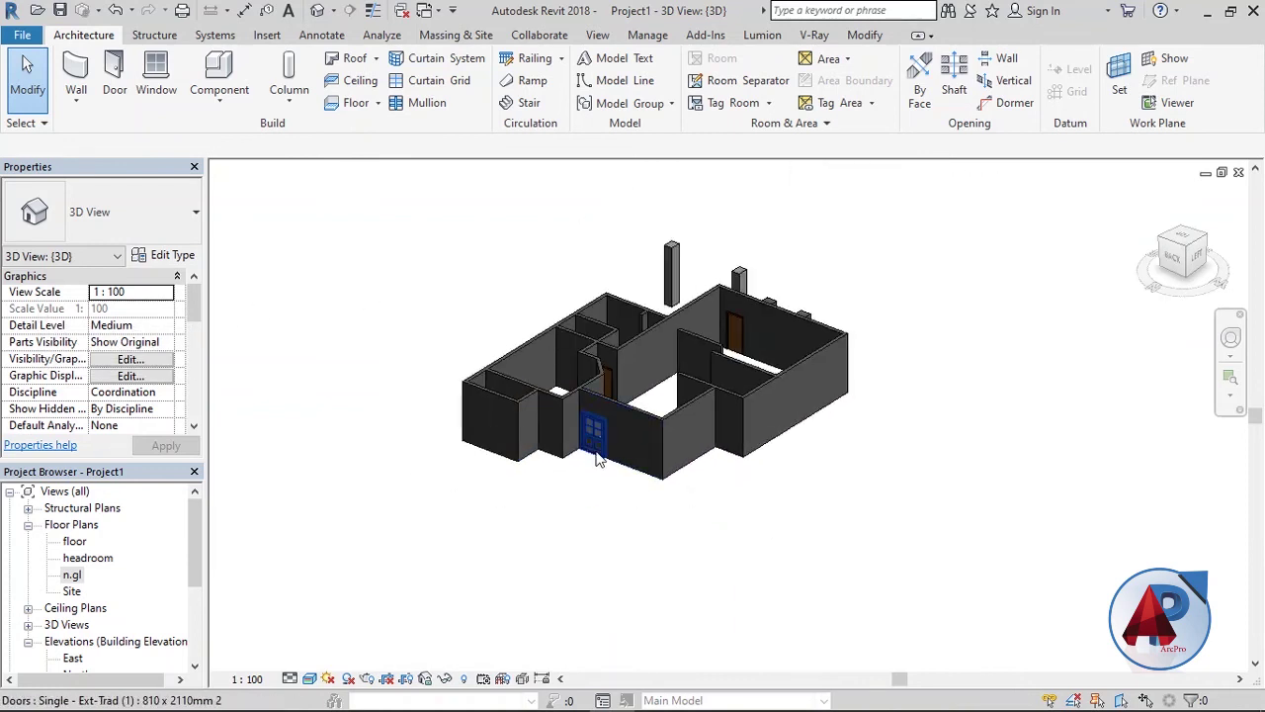
click(1184, 242)
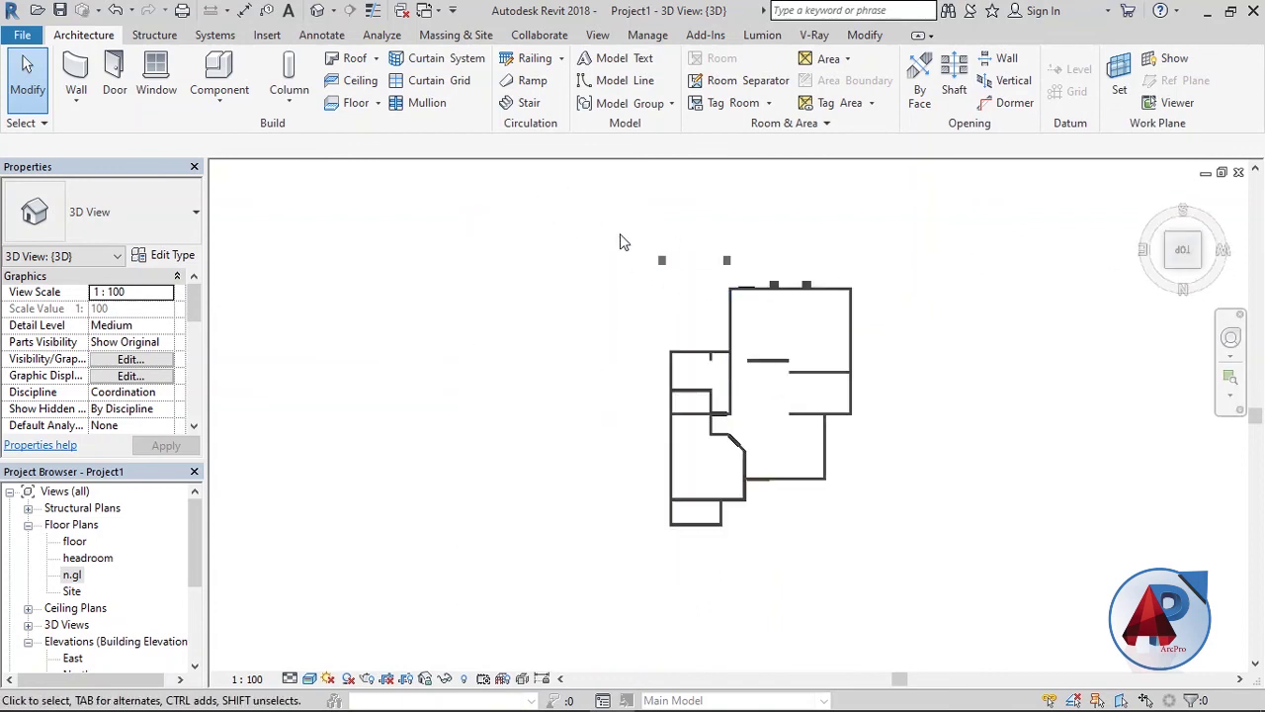
Window-select the whole house and filter the selection down to the six doors.
mouse_move(917, 193)
mouse_down()
mouse_move(576, 547)
mouse_move(569, 573)
mouse_up()
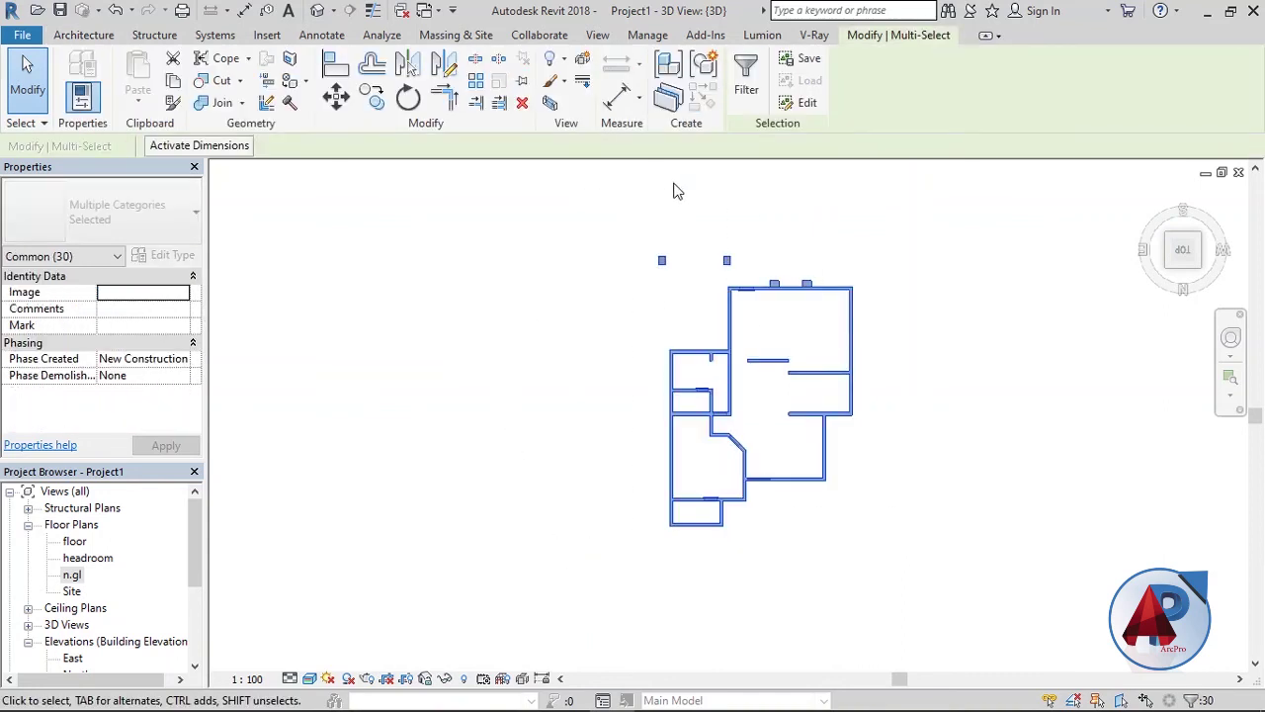
click(746, 74)
click(751, 274)
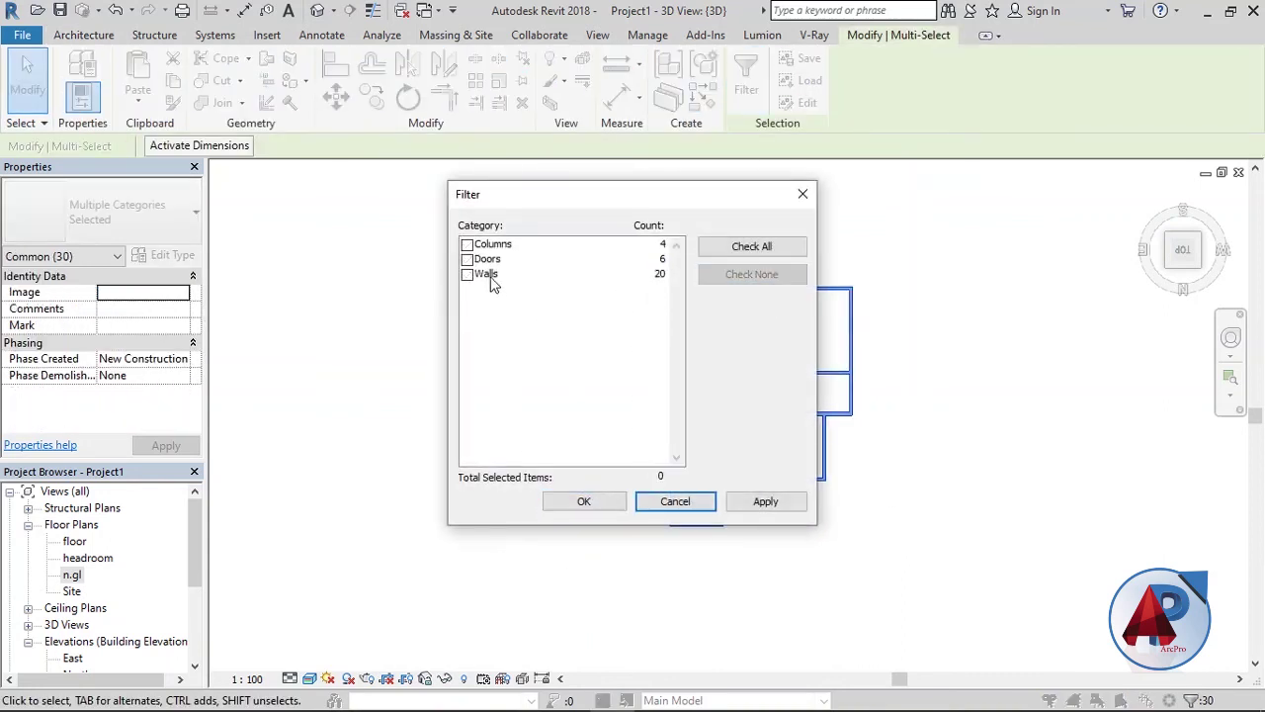
click(466, 259)
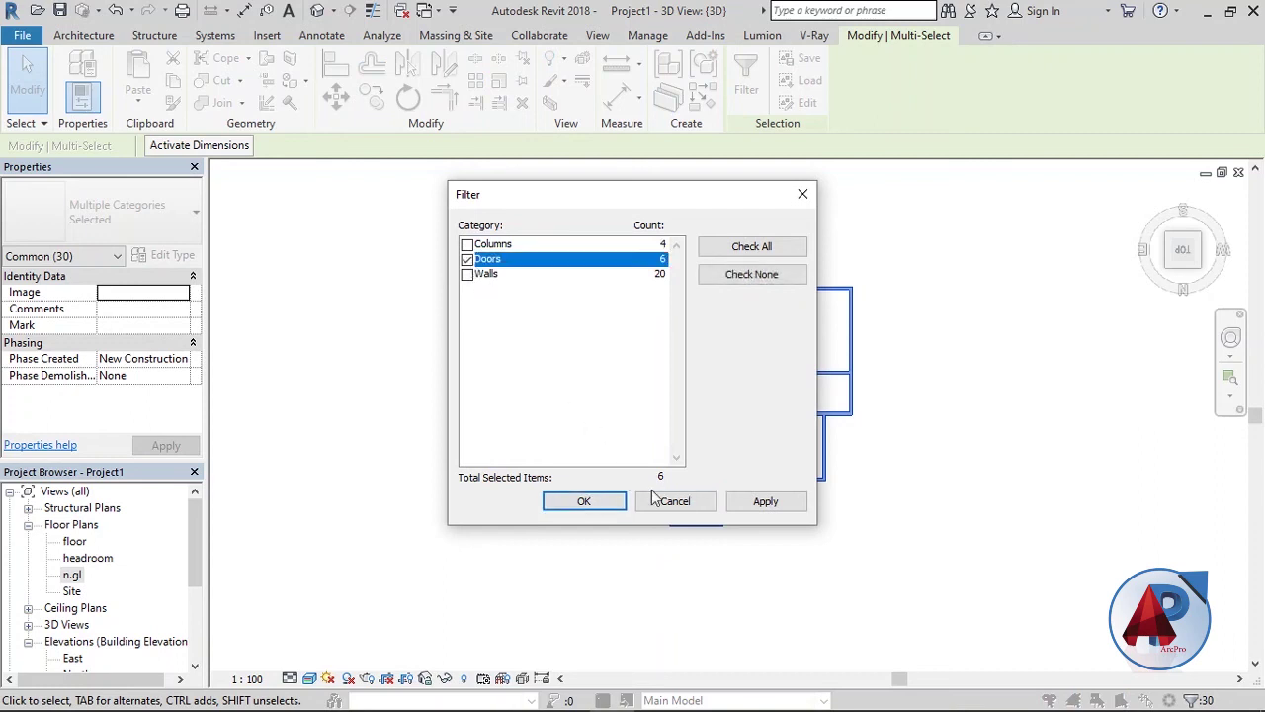
click(768, 503)
click(584, 502)
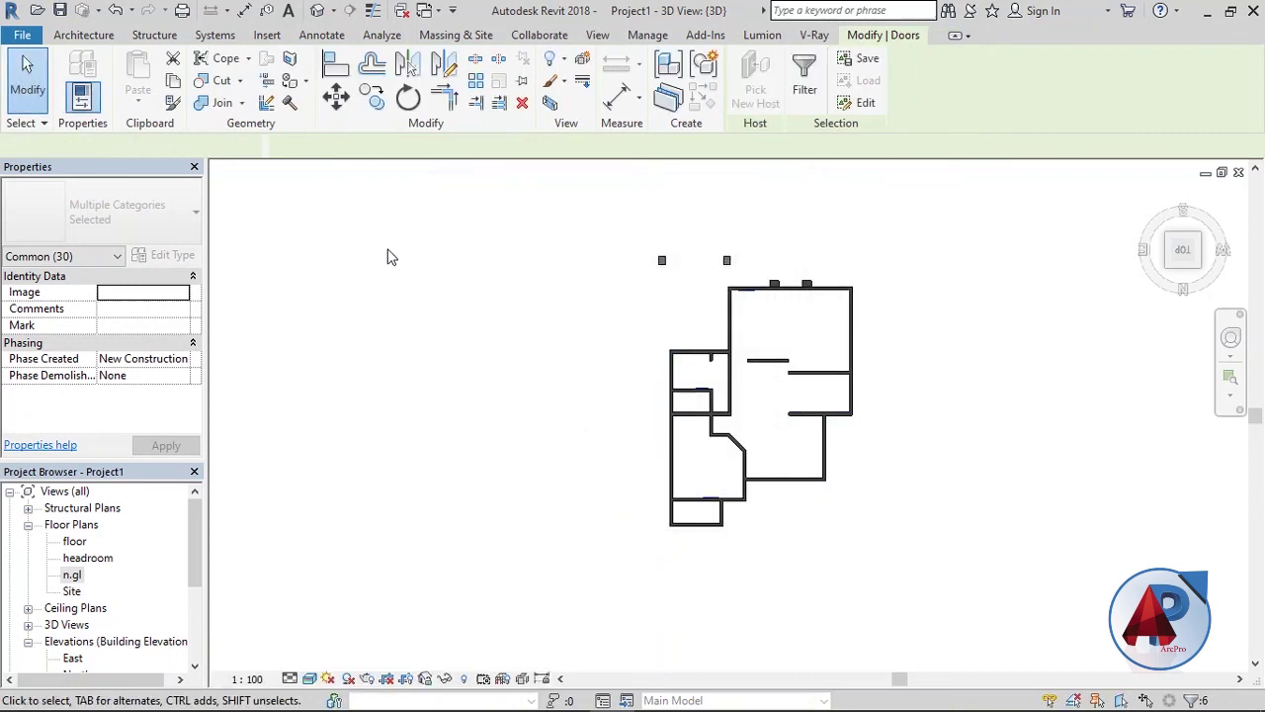
Change the selected doors' Level from n.gl to floor and apply.
click(165, 293)
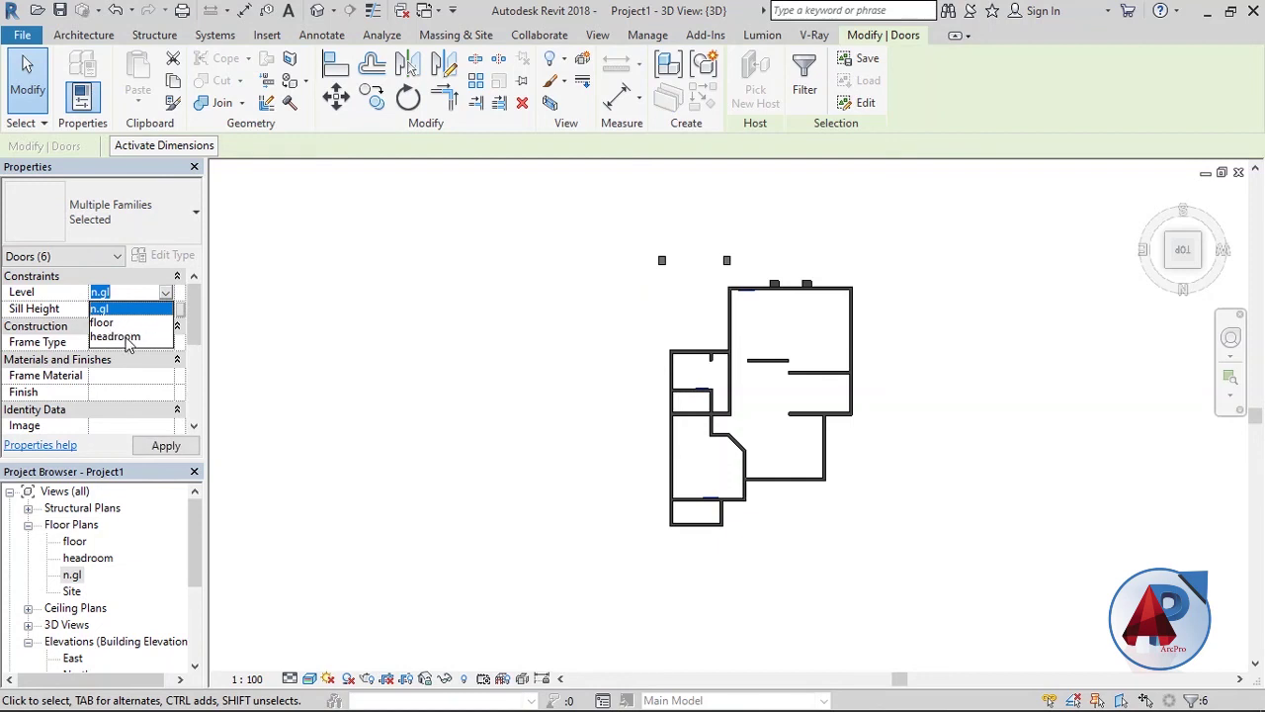
click(126, 338)
click(165, 292)
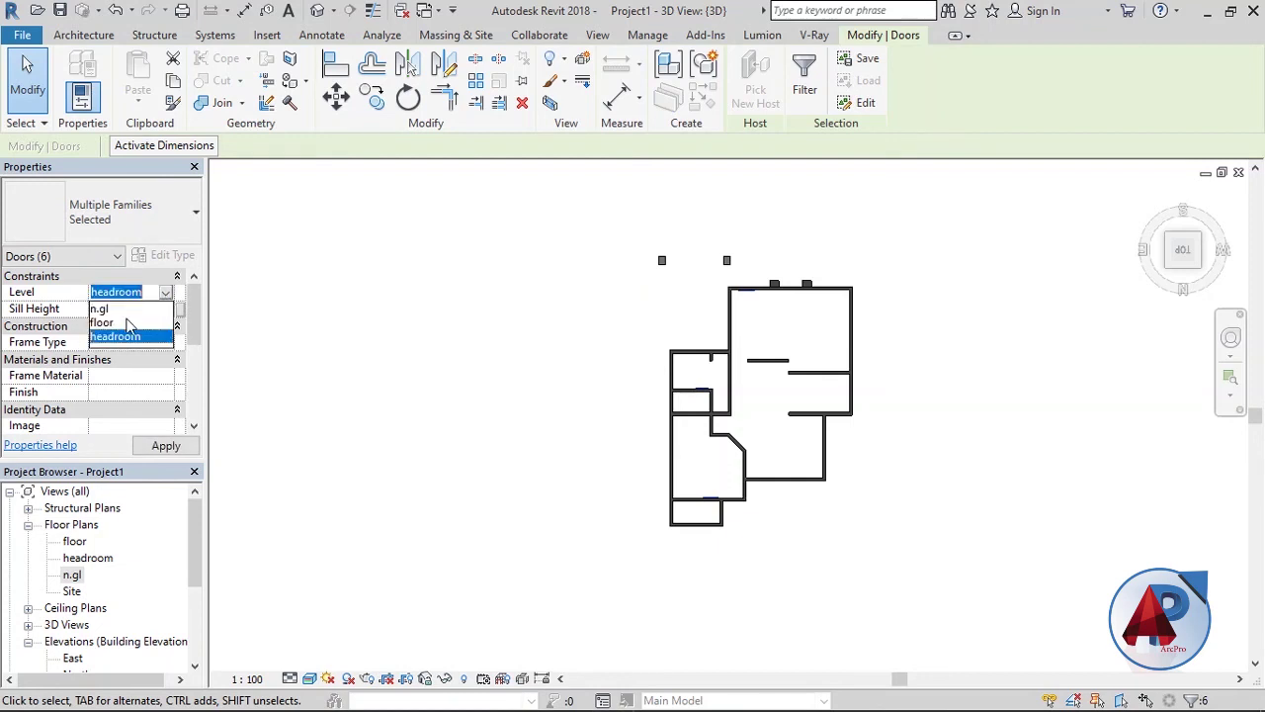
click(104, 324)
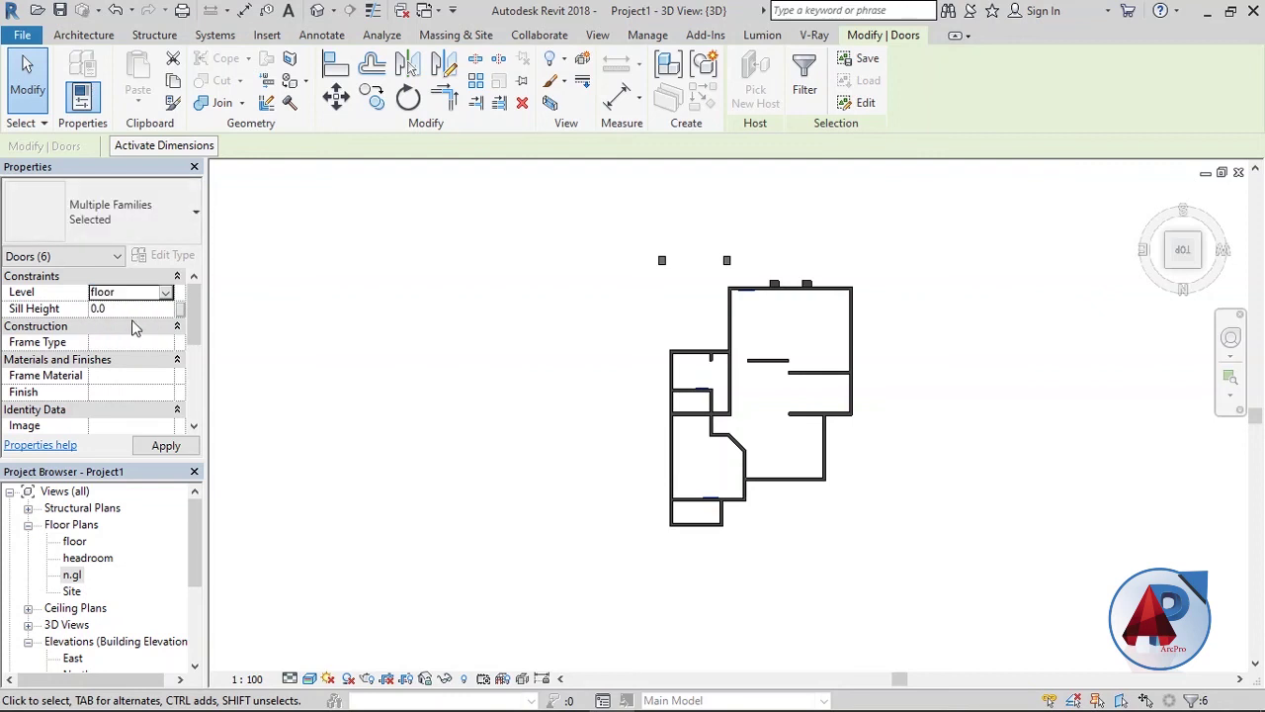
click(166, 445)
click(333, 370)
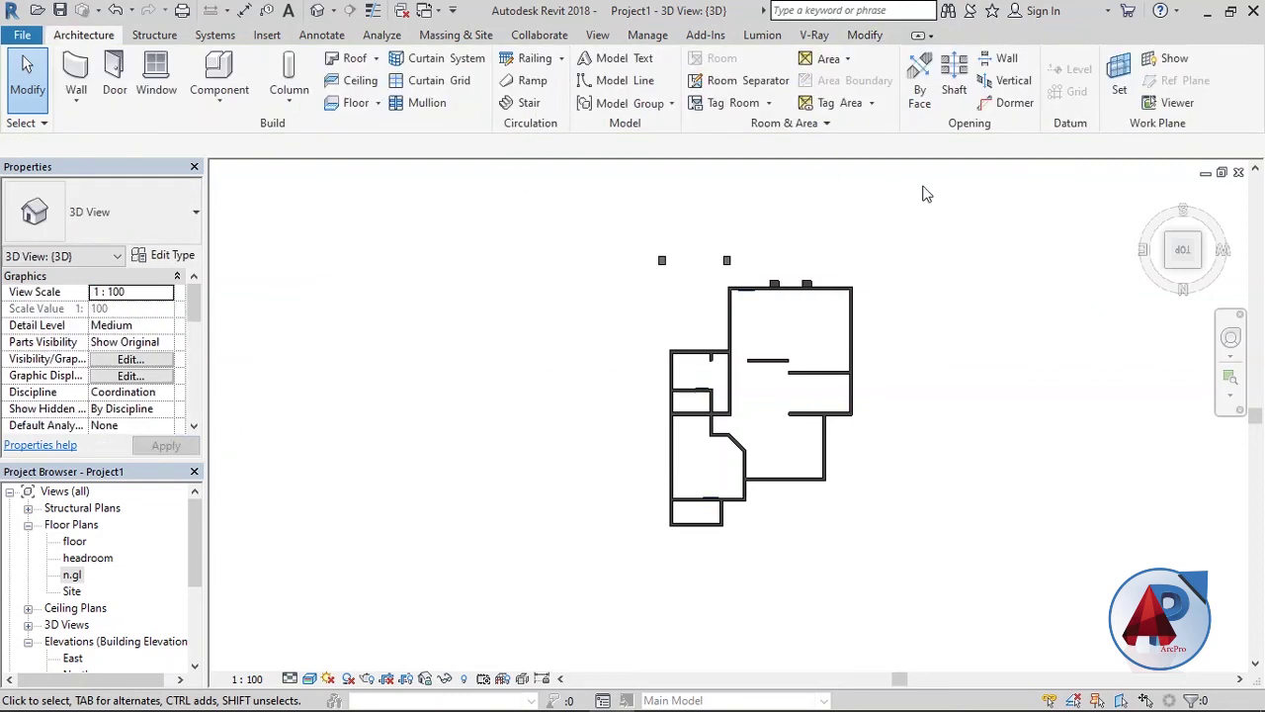
drag(1176, 269, 920, 314)
scroll(925, 314, up, 3)
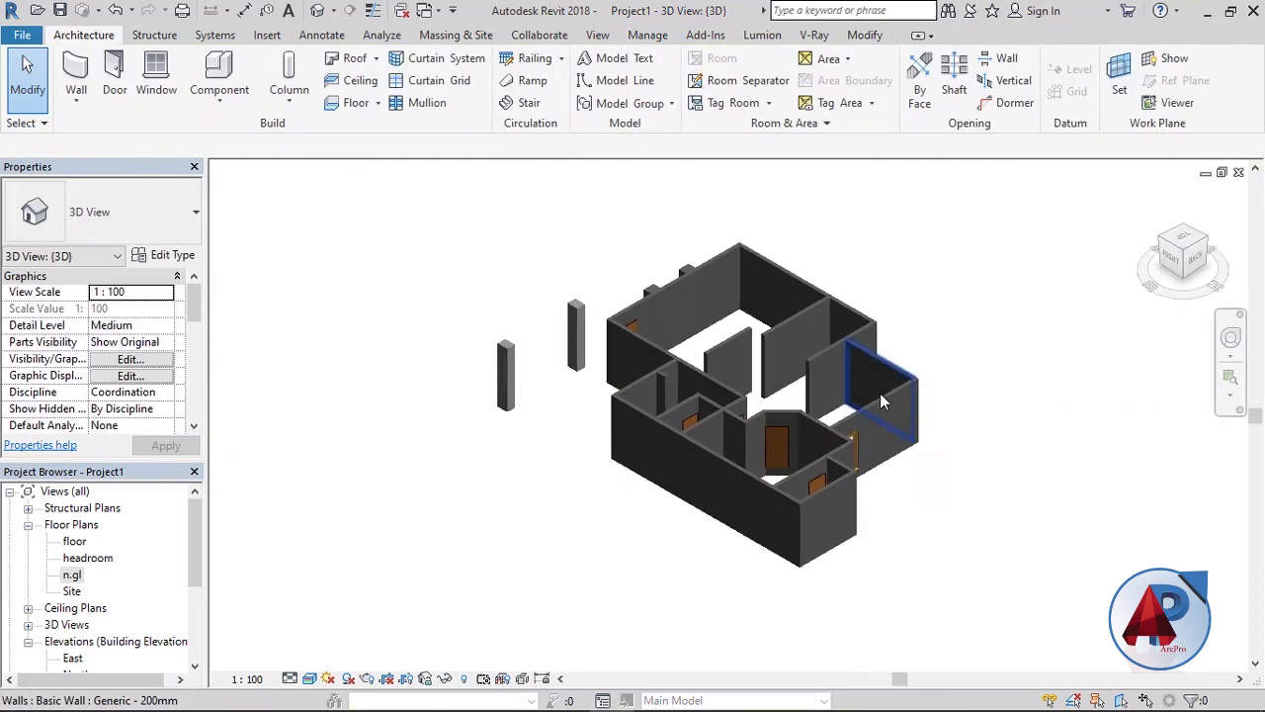
scroll(880, 392, up, 3)
mouse_move(895, 430)
shift+middle_down()
mouse_move(850, 425)
mouse_move(681, 622)
shift+middle_up()
scroll(652, 584, up, 2)
scroll(597, 522, up, 3)
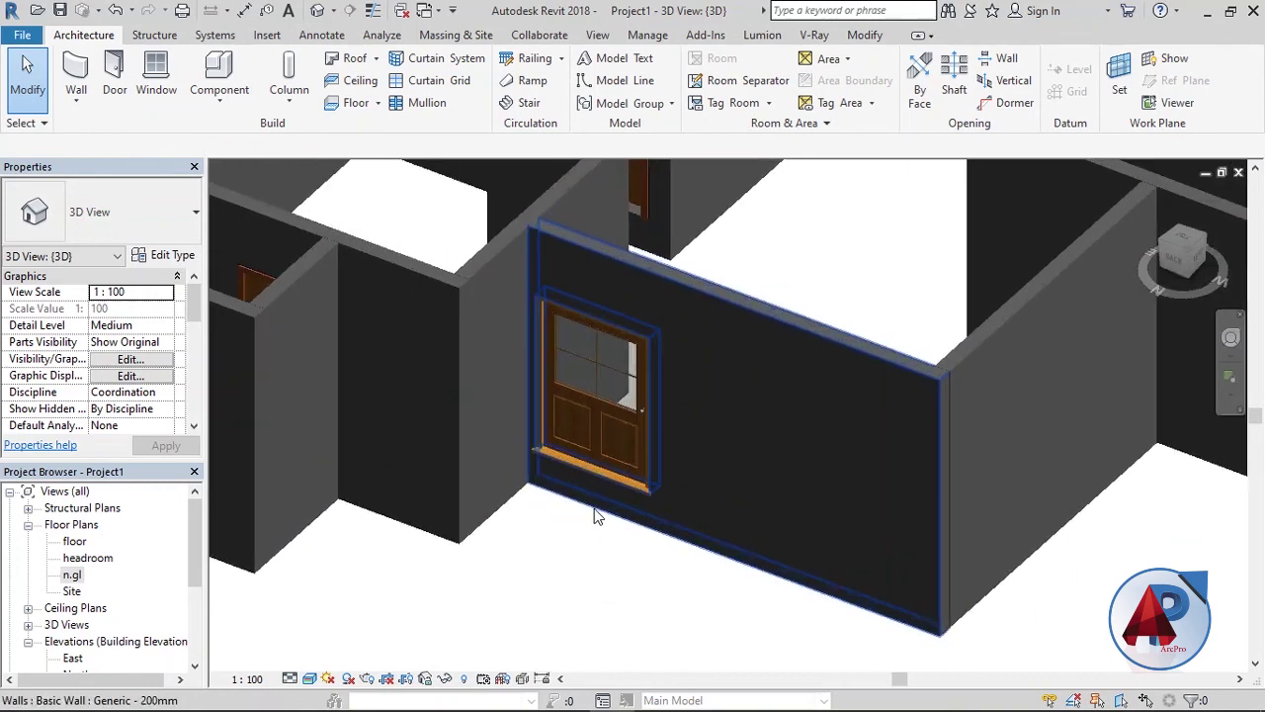
scroll(593, 509, up, 2)
scroll(581, 446, down, 5)
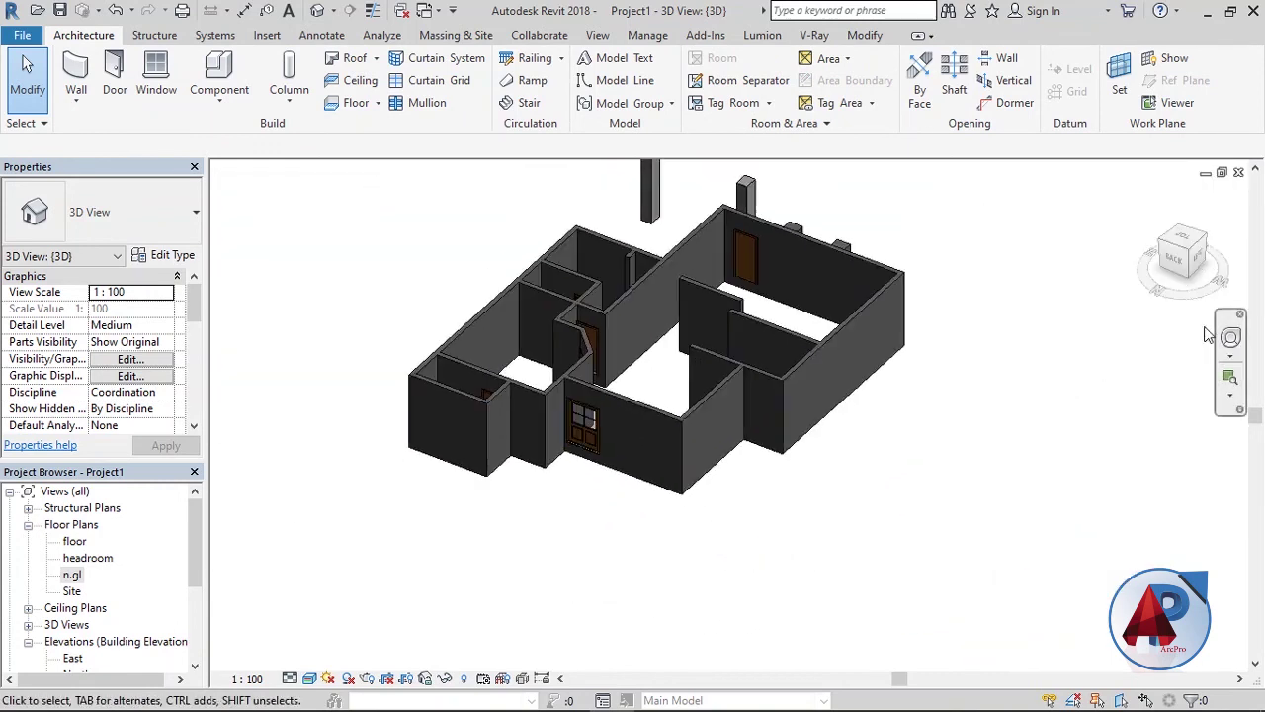
mouse_move(895, 415)
shift+middle_down()
mouse_move(899, 383)
mouse_move(881, 381)
mouse_move(615, 430)
shift+middle_up()
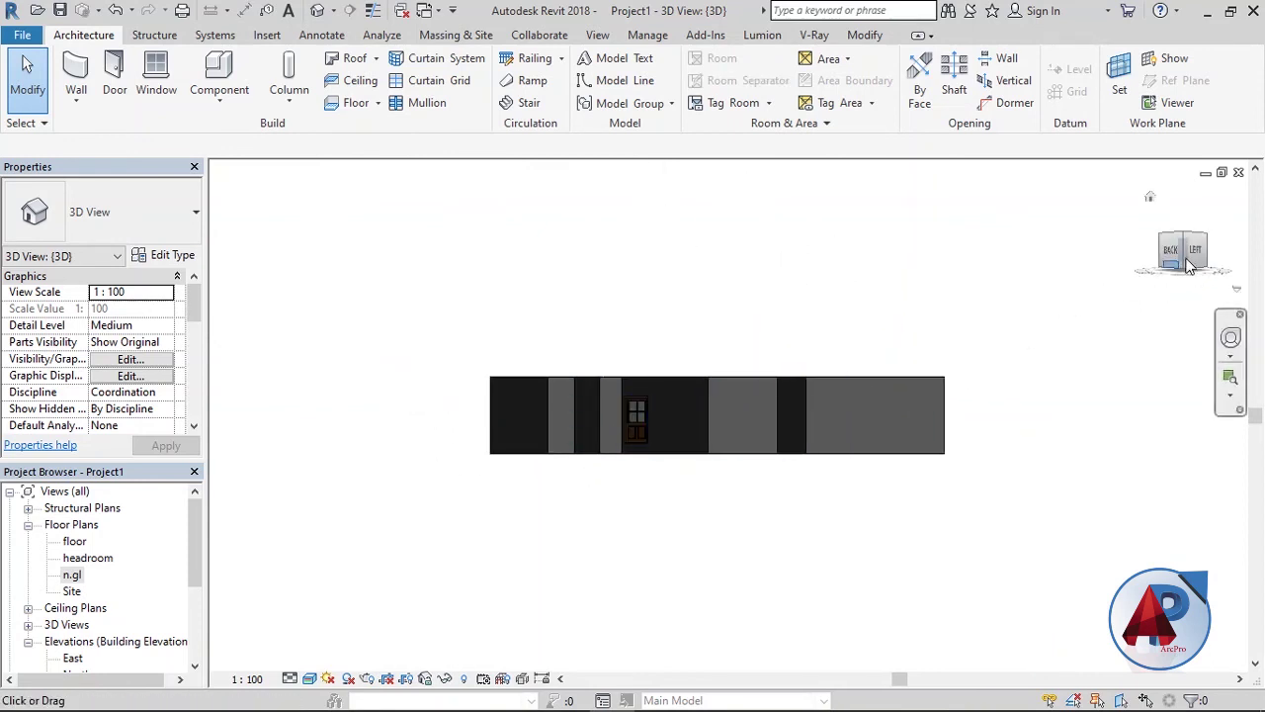